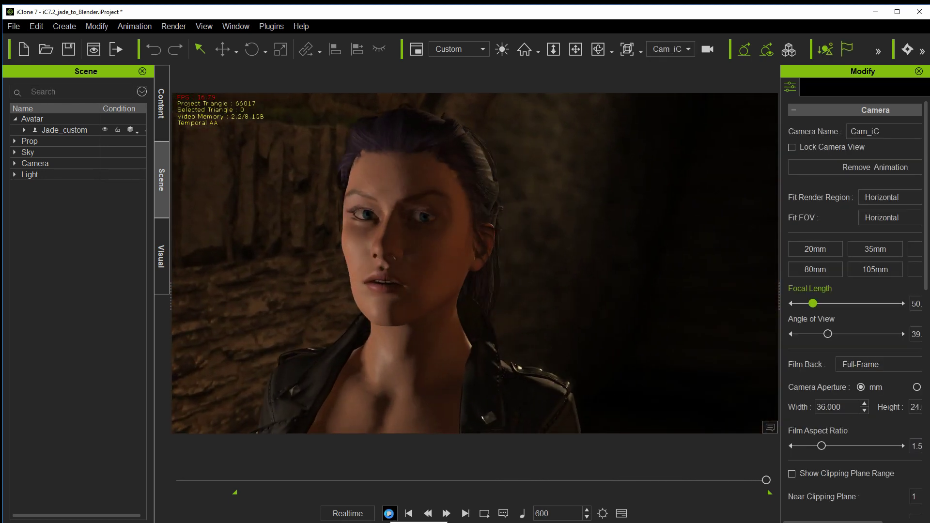
- Stop playback and move the timeline to frame 194
left_click(389, 513)
left_click(370, 480)
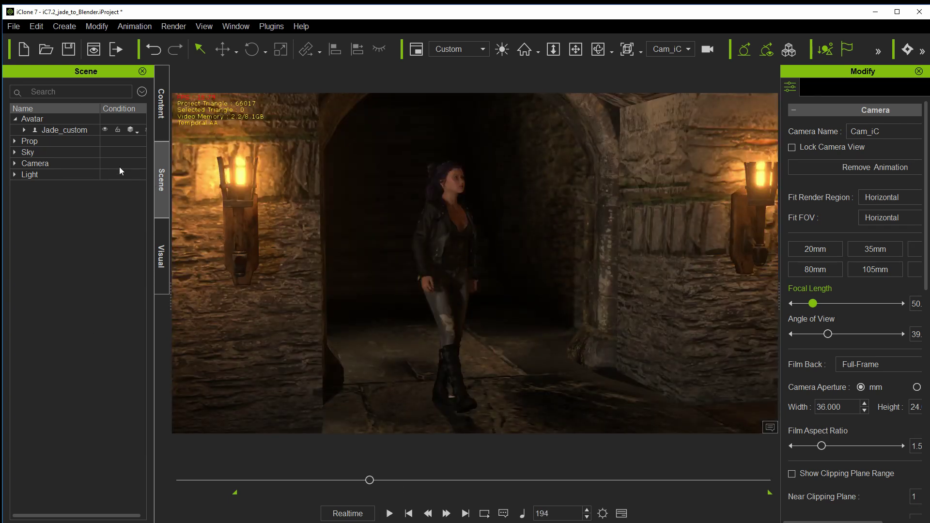
- Set up an Ogawa Alembic export of Jade_custom for frames 60–600 with textures and merged opacity
left_click(57, 129)
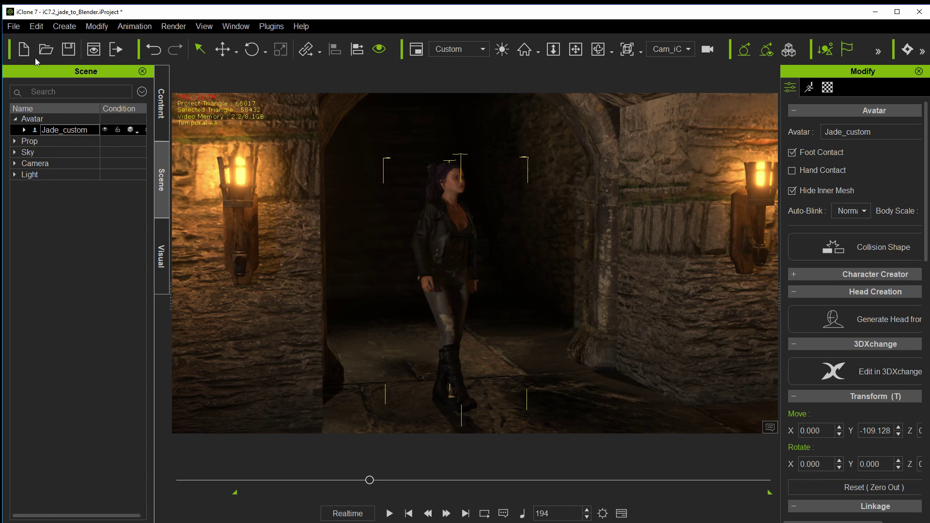
left_click(14, 28)
mouse_move(140, 111)
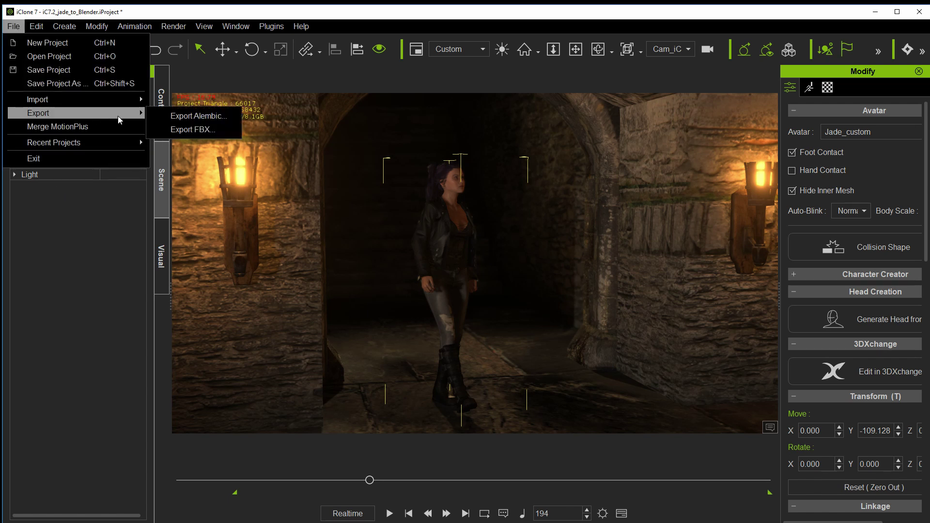
left_click(193, 116)
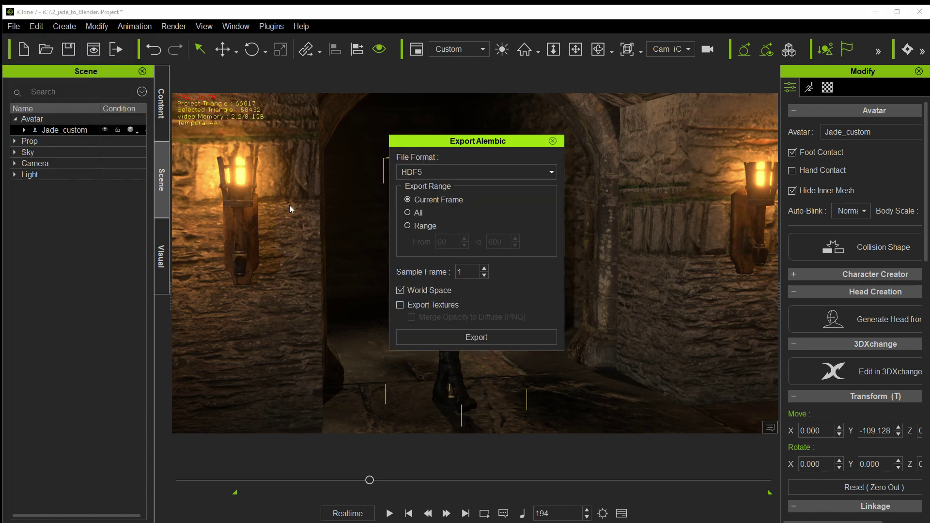
left_click(463, 172)
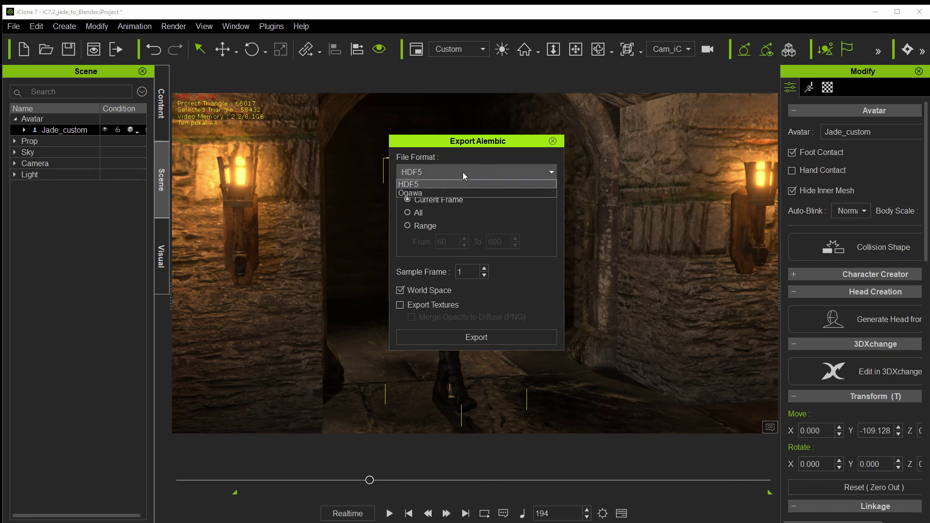
left_click(473, 193)
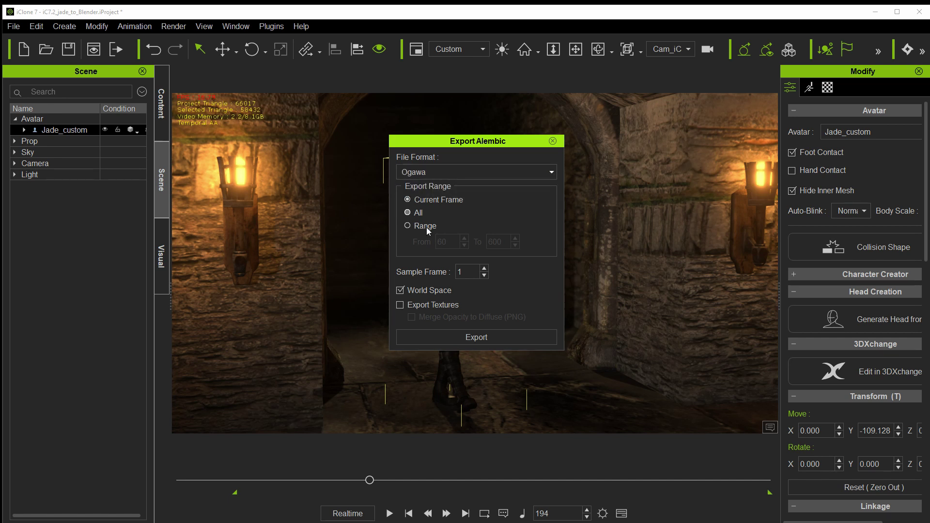
left_click(407, 227)
left_click(399, 305)
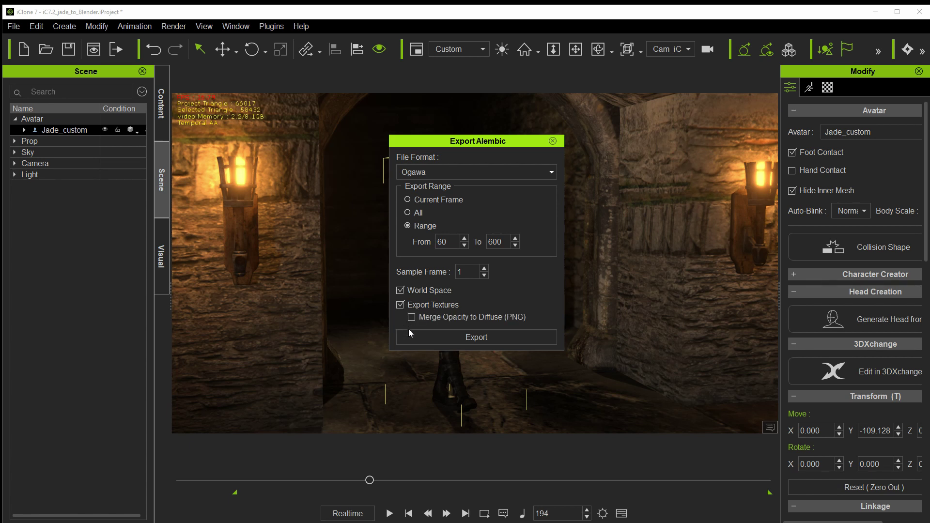
left_click(412, 317)
- Export the Alembic file as Jude and dismiss the success message
left_click(521, 336)
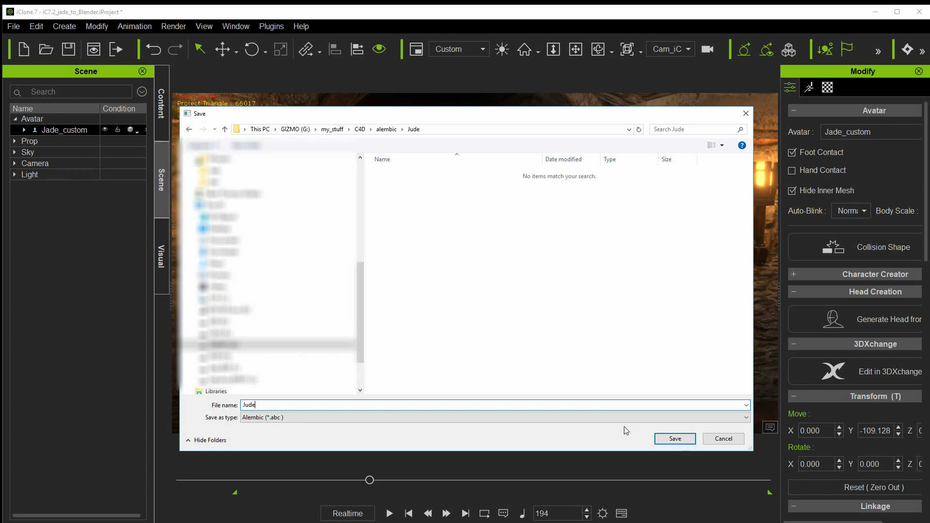
left_click(677, 440)
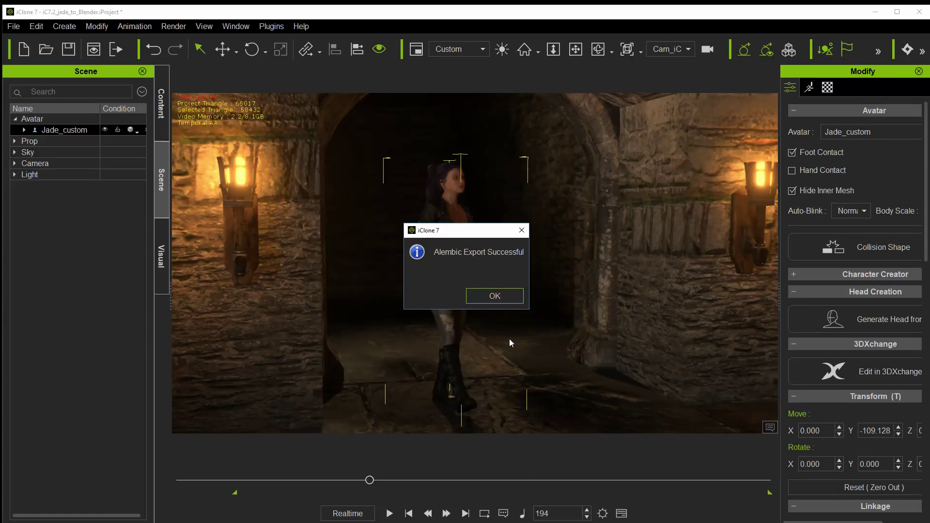
left_click(513, 295)
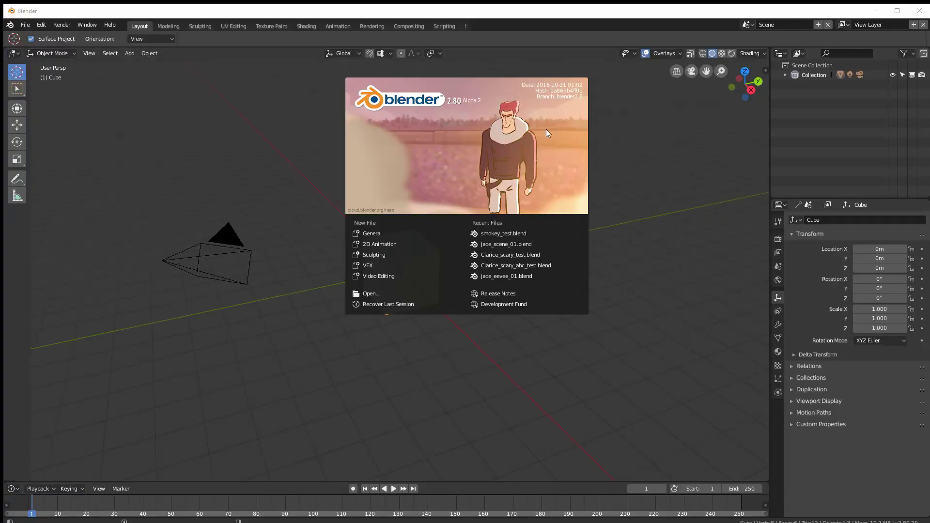
- Close the splash screen and select the camera, cube and lamp in turn
left_click(372, 169)
middle_click_drag(282, 331, 364, 326)
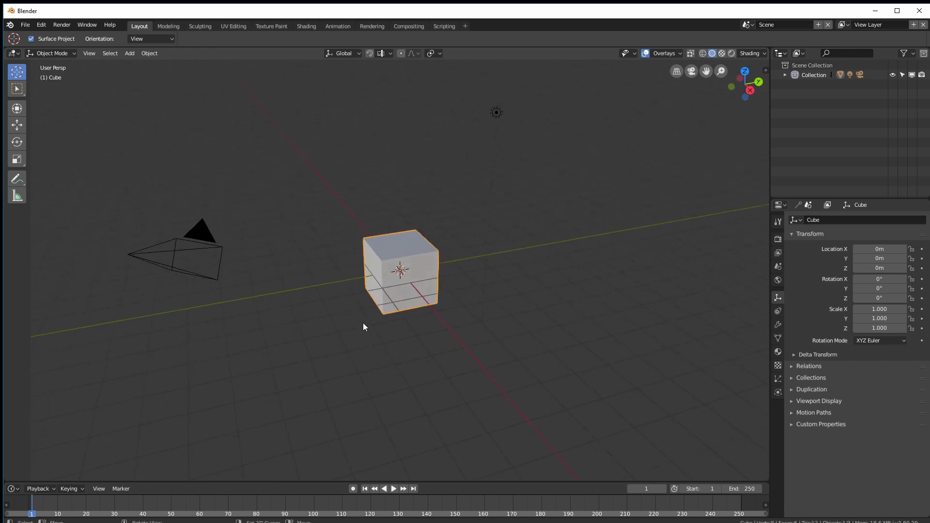
left_click(199, 247)
left_click(397, 252)
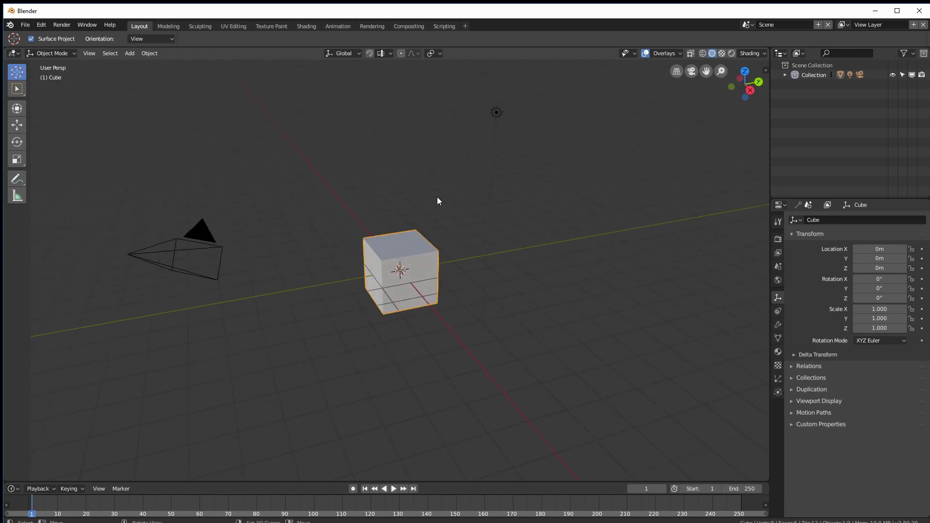
left_click(496, 112)
- Orbit the view, snap to the right side, then return to an angled perspective
middle_click_drag(299, 356, 320, 346)
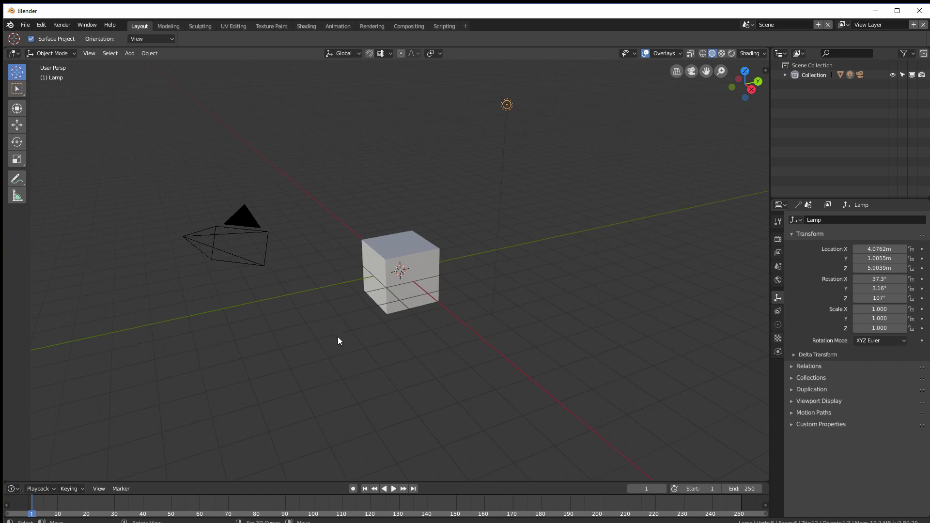
middle_click_drag(338, 340, 490, 315)
mouse_move(745, 84)
left_mouse_down()
mouse_move(630, 94)
mouse_move(735, 96)
mouse_move(753, 88)
left_mouse_up()
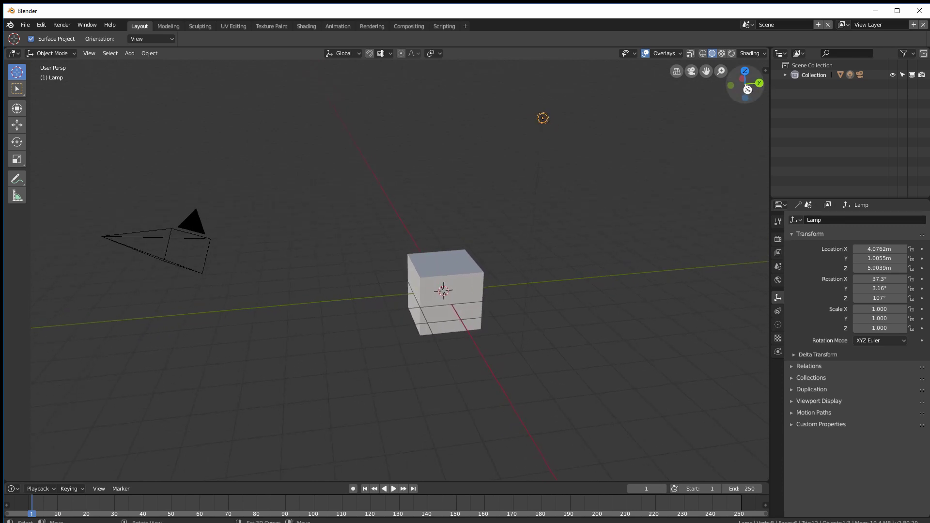
left_click(747, 90)
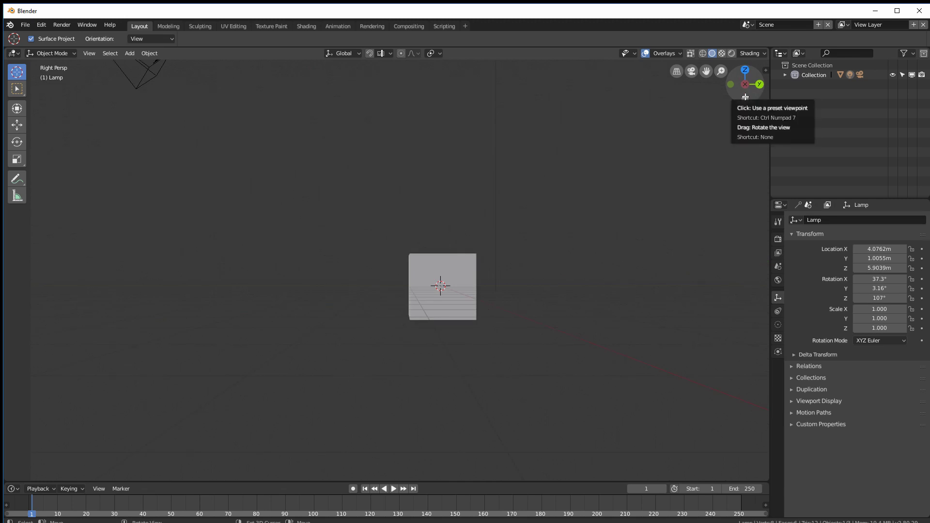
middle_click_drag(513, 233, 520, 323)
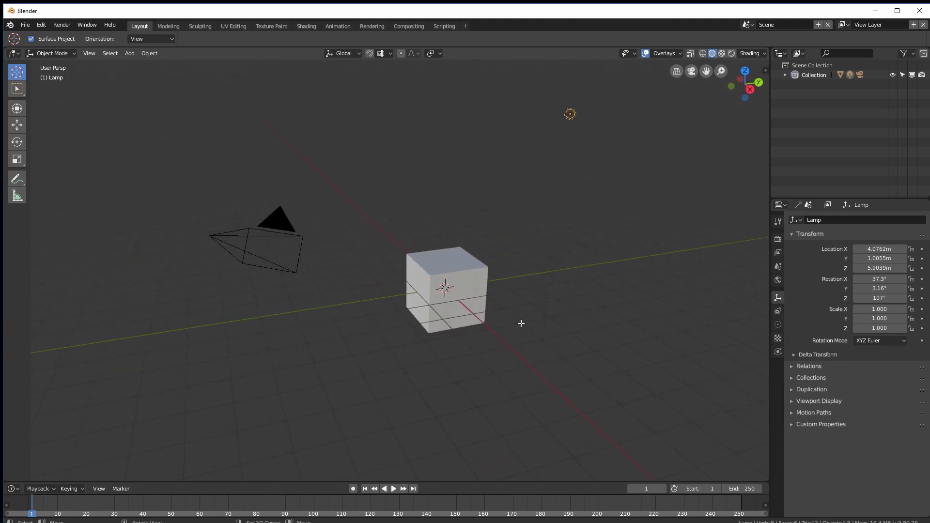
left_click(475, 305)
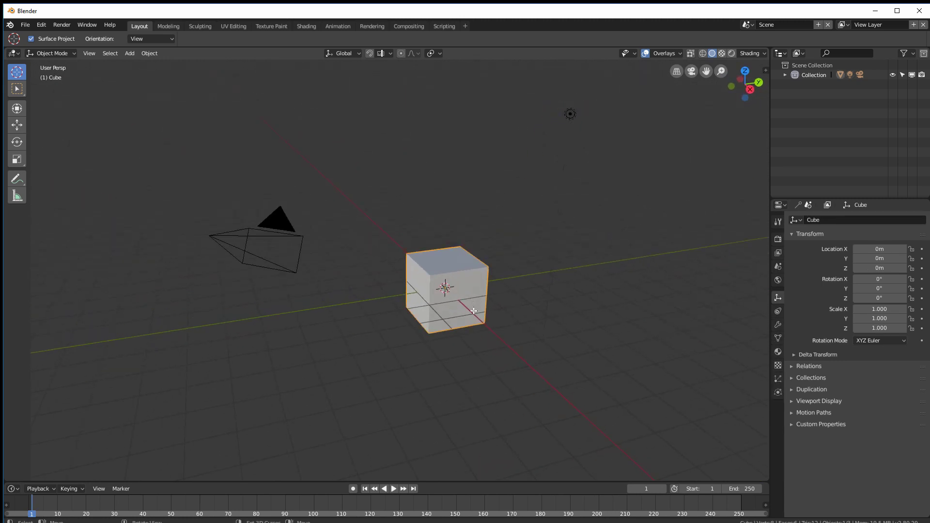
key("x")
key("x")
left_click(435, 314)
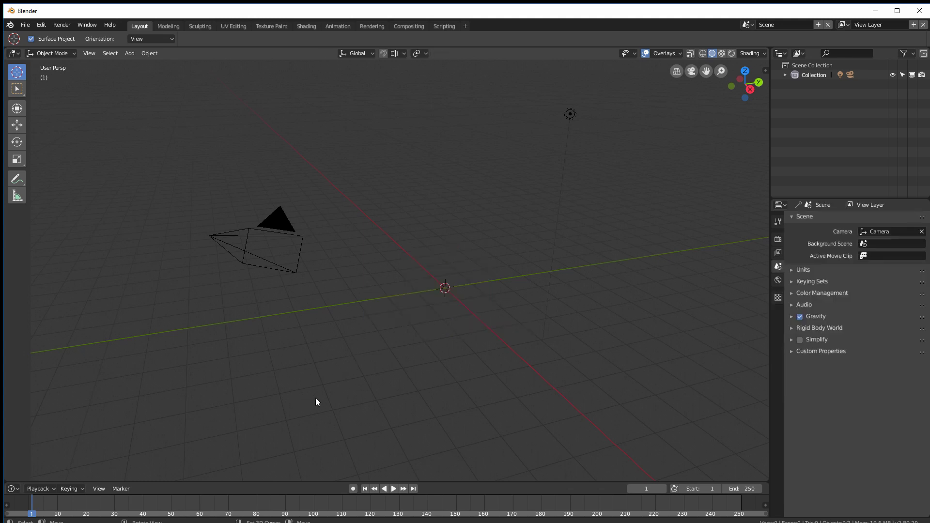
mouse_move(416, 321)
middle_mouse_down()
mouse_move(398, 328)
mouse_move(412, 321)
middle_mouse_up()
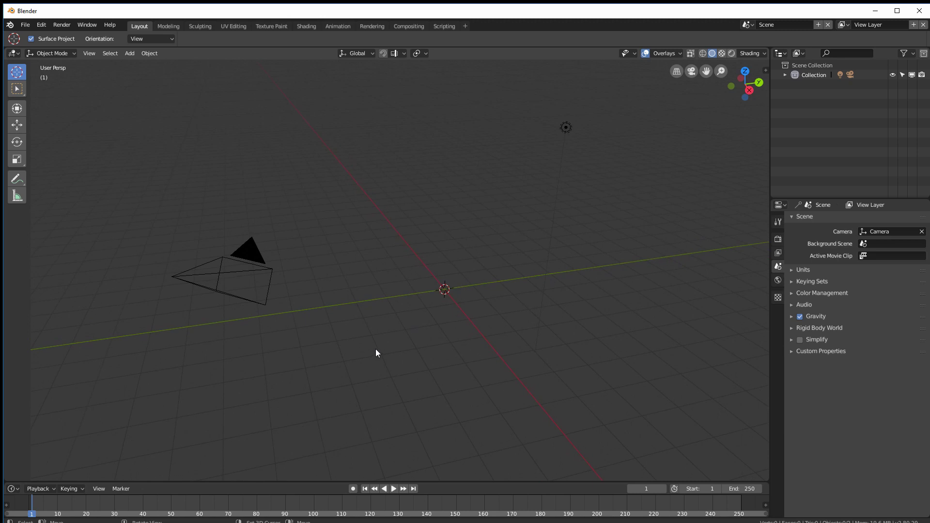
middle_click_drag(376, 351, 421, 319)
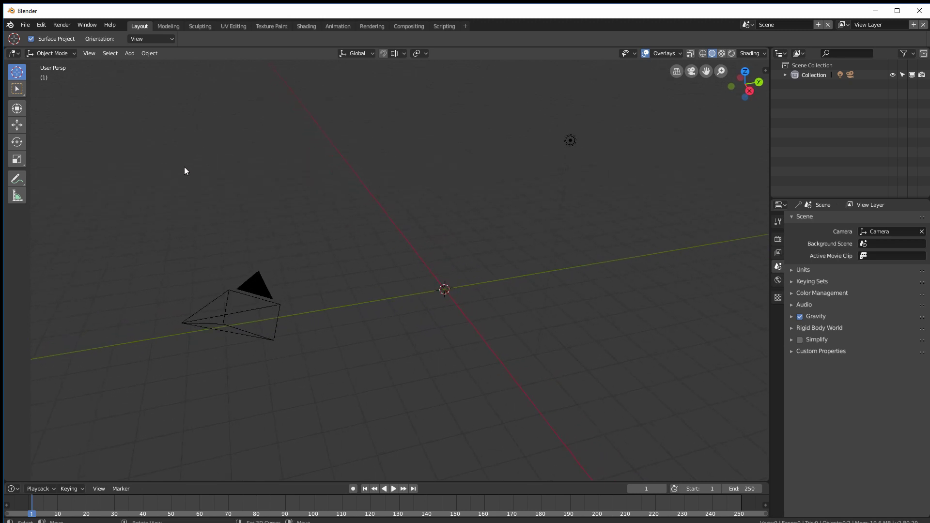
left_click(24, 26)
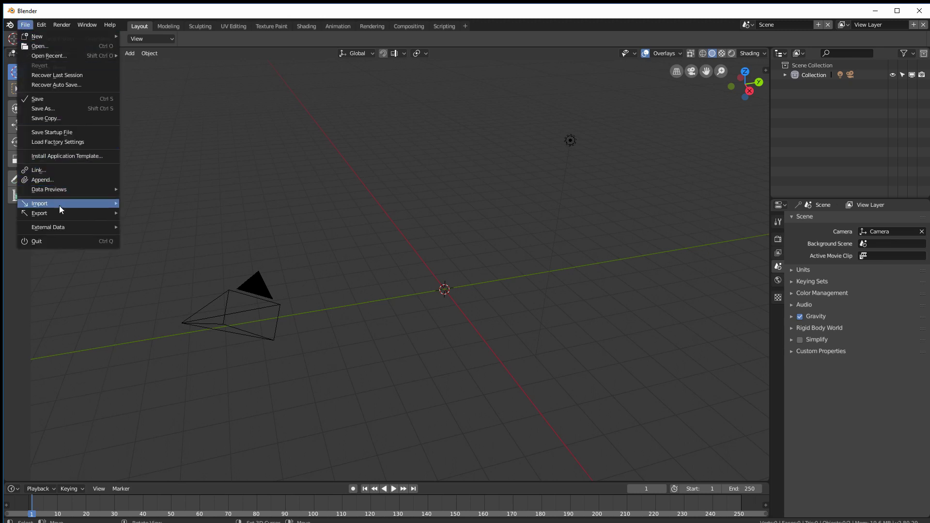
mouse_move(58, 204)
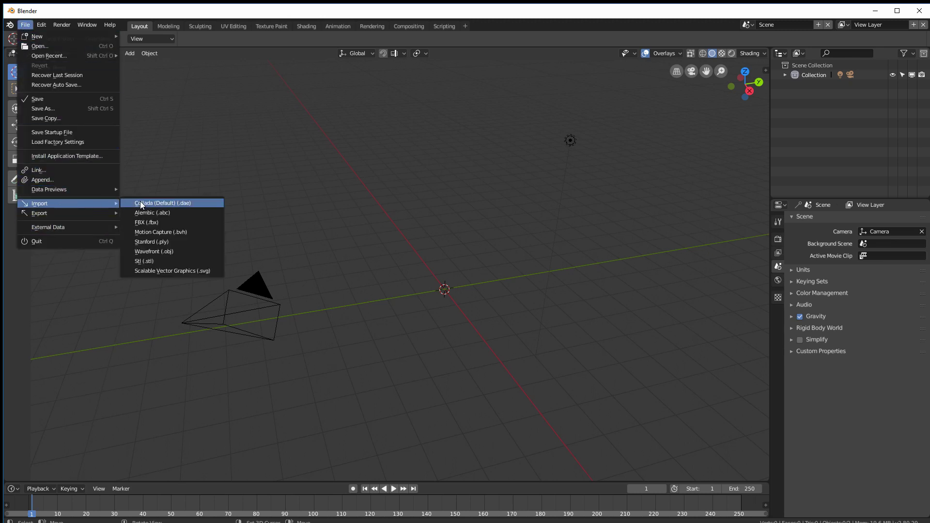
left_click(155, 212)
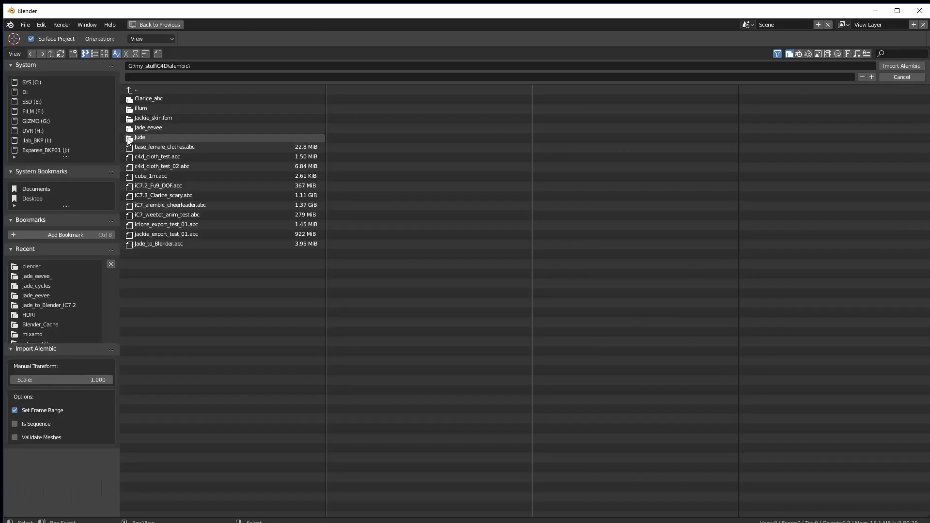
left_click(127, 138)
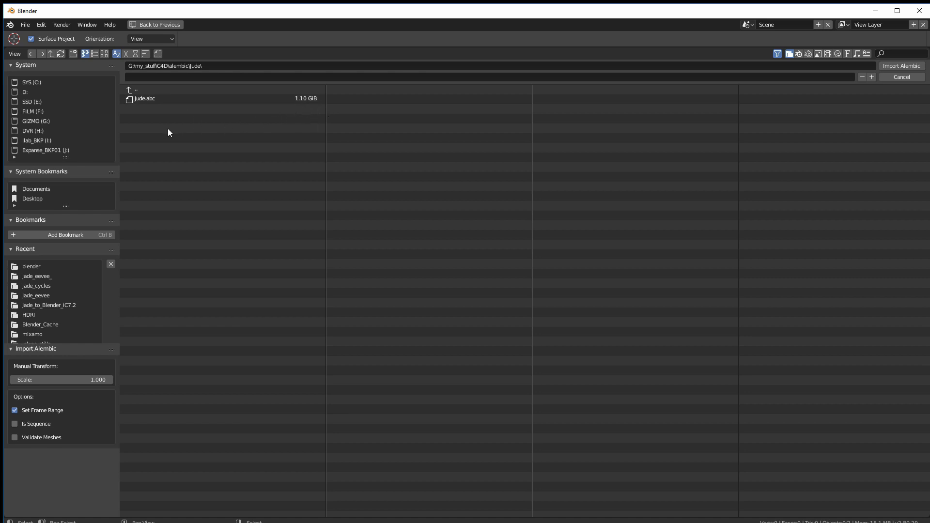
left_click(144, 98)
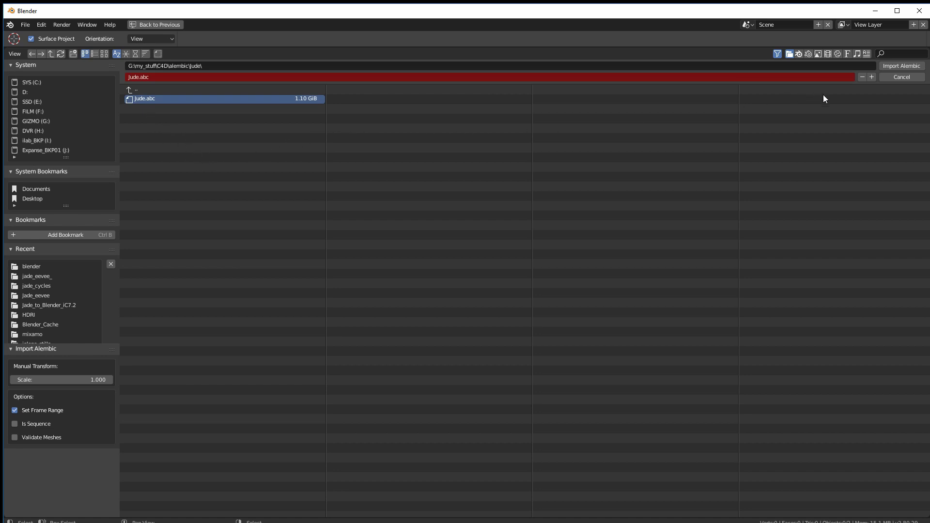
left_click(896, 66)
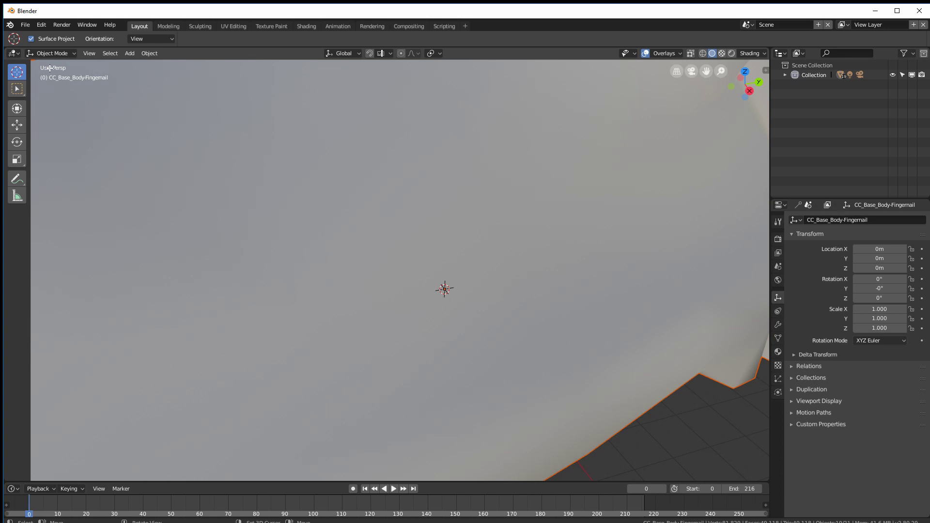
left_click(40, 25)
left_click(44, 36)
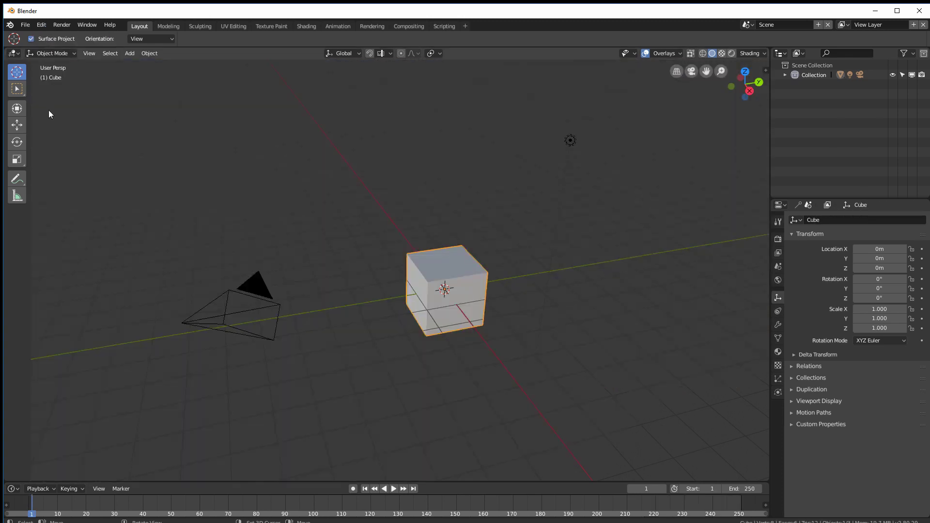
- Import Jude.abc as an Alembic file with the scale set to 0.02
left_click(23, 26)
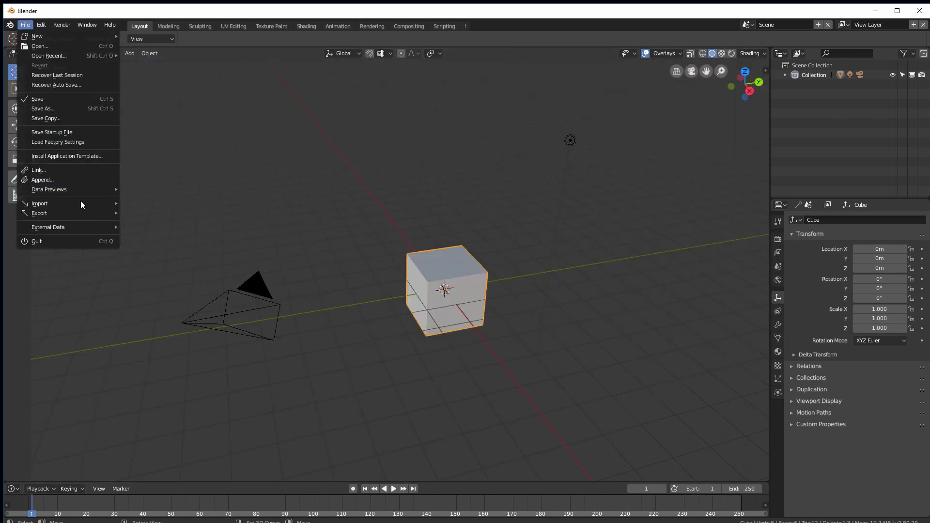
mouse_move(80, 202)
left_click(154, 213)
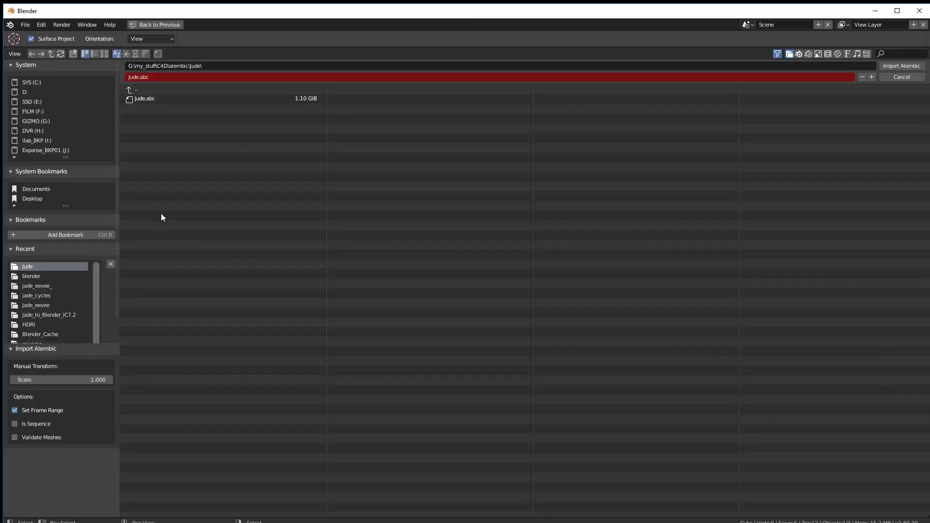
left_click(149, 100)
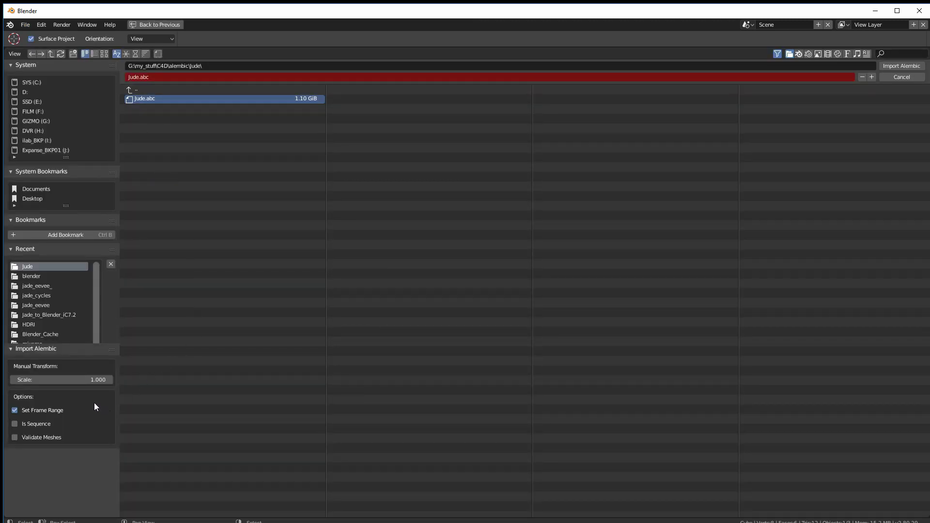
left_click(71, 381)
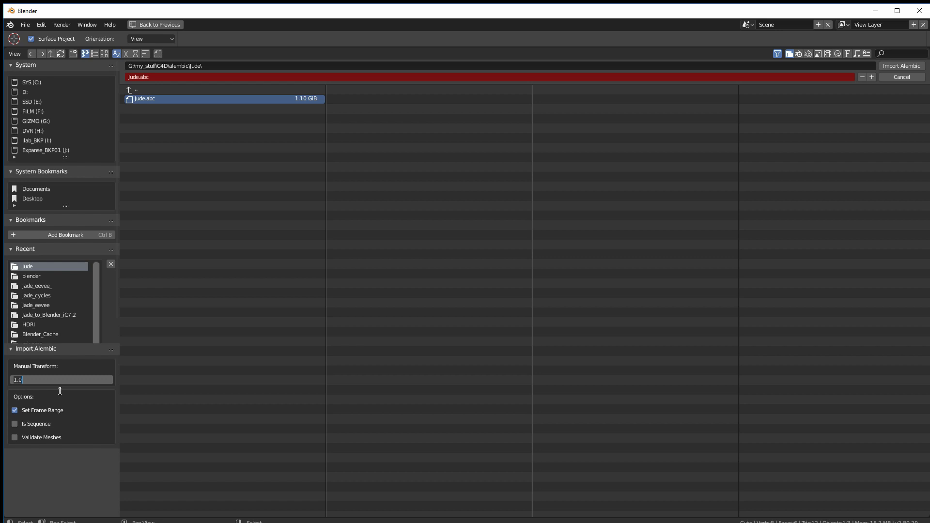
key("BackSpace")
key("BackSpace")
key("BackSpace")
type(".02")
key("Return")
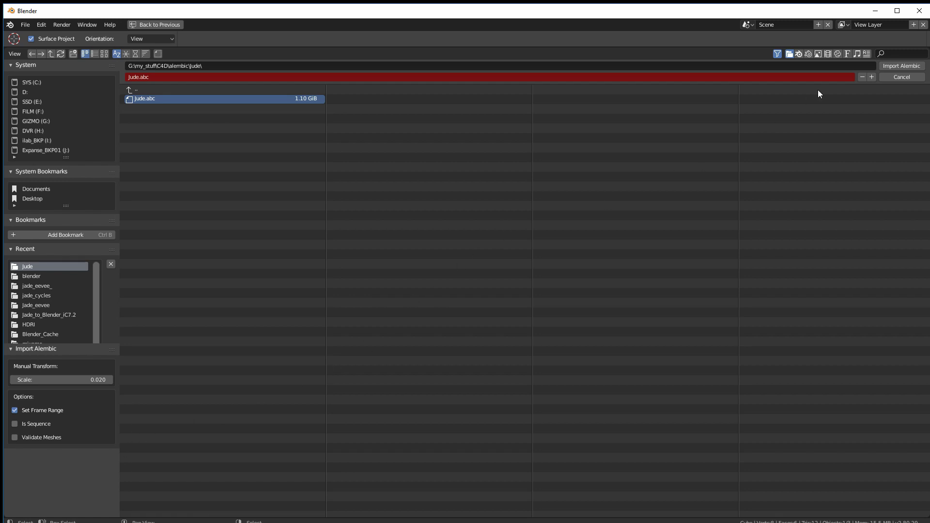
left_click(892, 65)
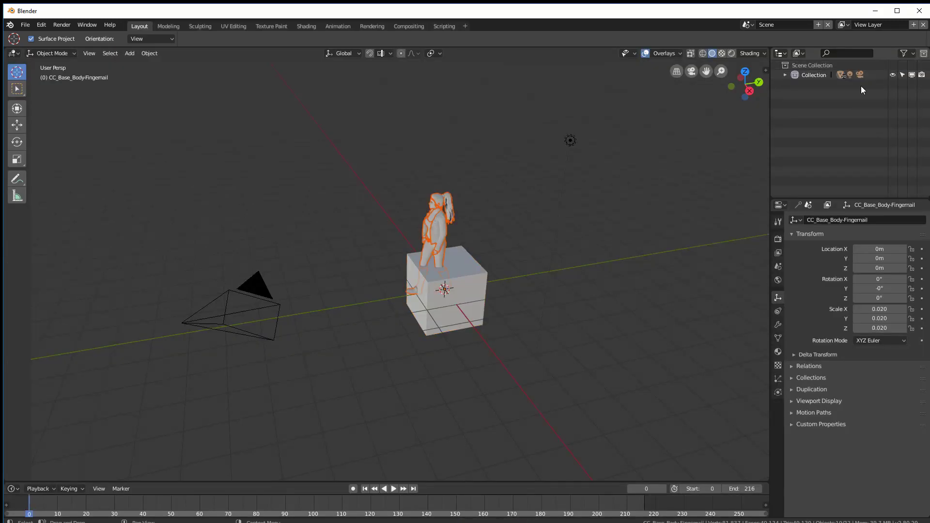
- Select the cube beneath the character and move it up and aside along Y
middle_click_drag(423, 376, 461, 374)
scroll(533, 344, "up", 2)
scroll(594, 322, "up", 2)
middle_click_drag(594, 322, 670, 285)
left_click(551, 285)
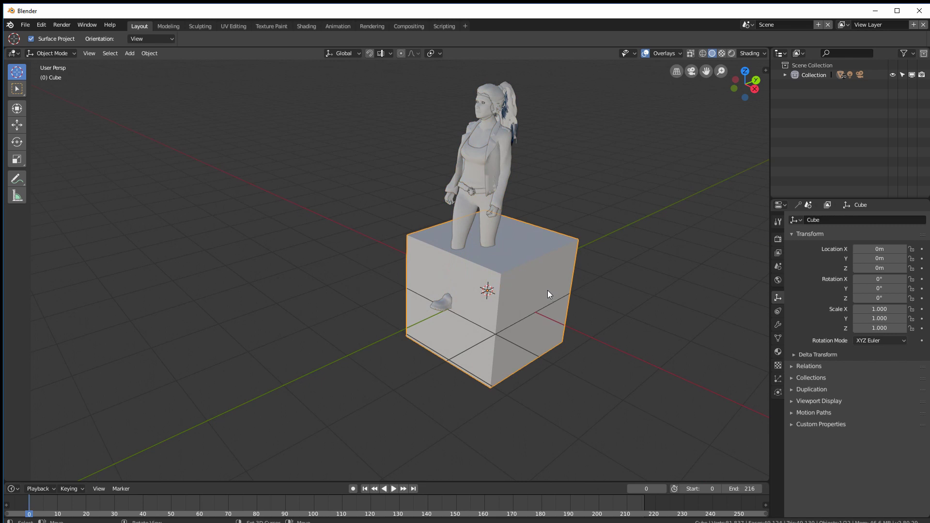
key("F3")
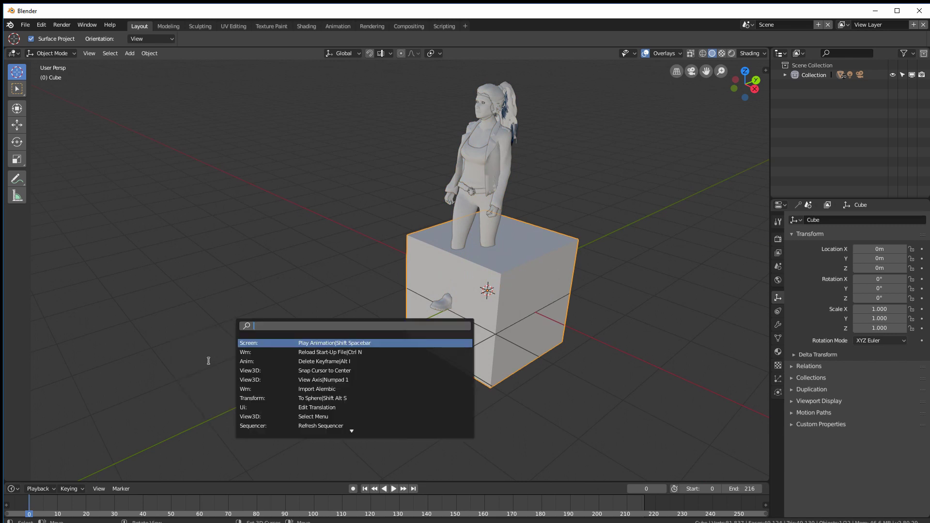
left_click(16, 125)
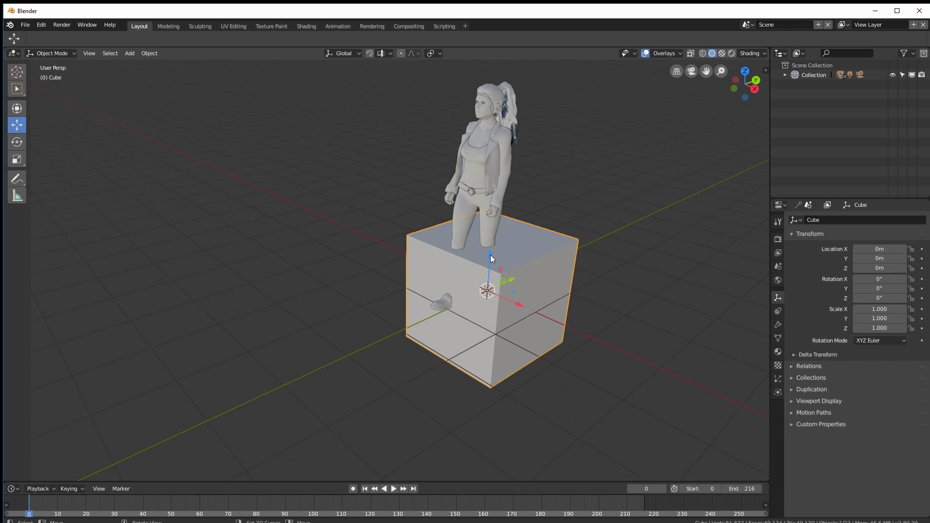
left_click_drag(490, 254, 485, 200)
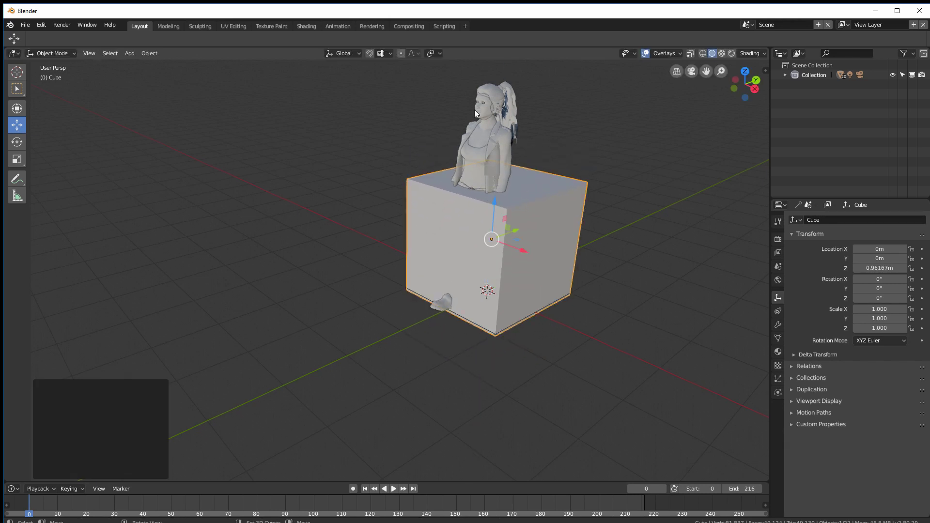
left_click_drag(516, 233, 383, 377)
- Delete the cube and switch to the front view of the character
key("x")
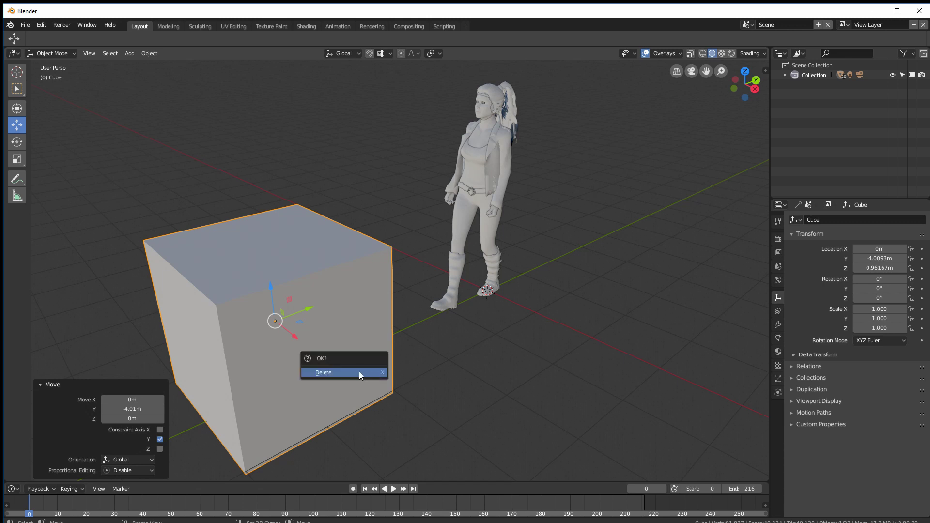
left_click(359, 372)
key("KP_1")
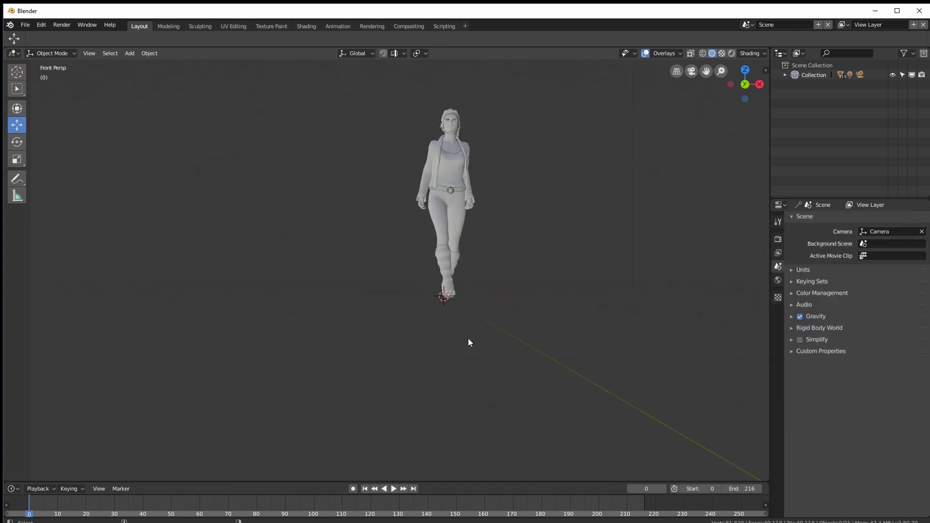
- Orbit around the character and play her walk animation
middle_click_drag(509, 333, 317, 285)
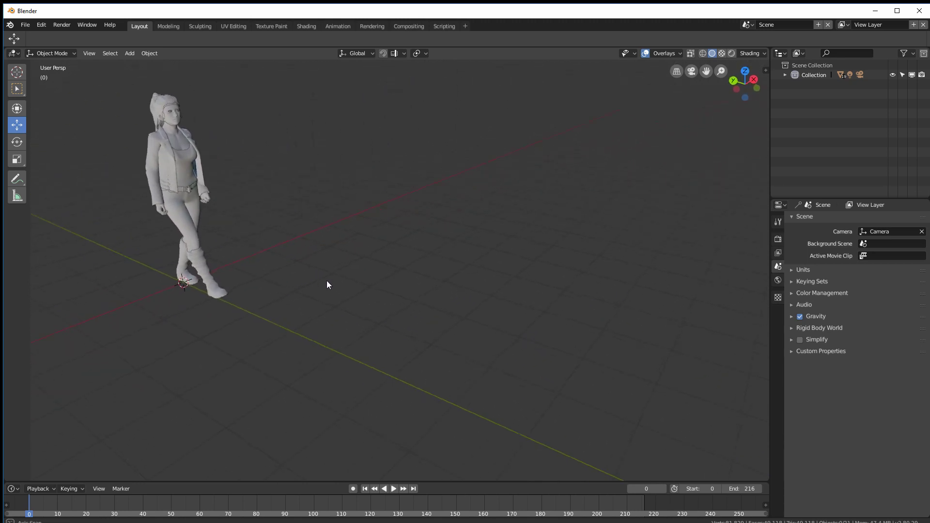
middle_click_drag(326, 281, 330, 275)
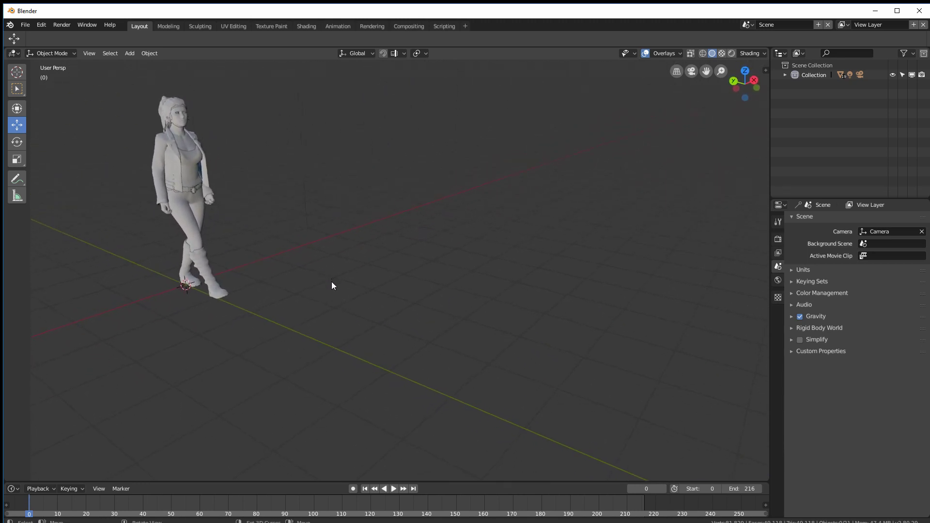
key("space")
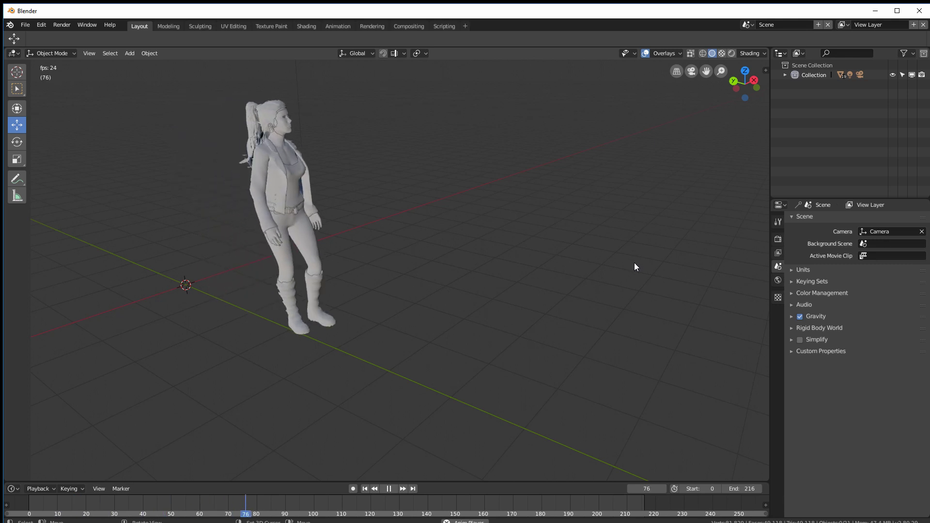
key("shift+space")
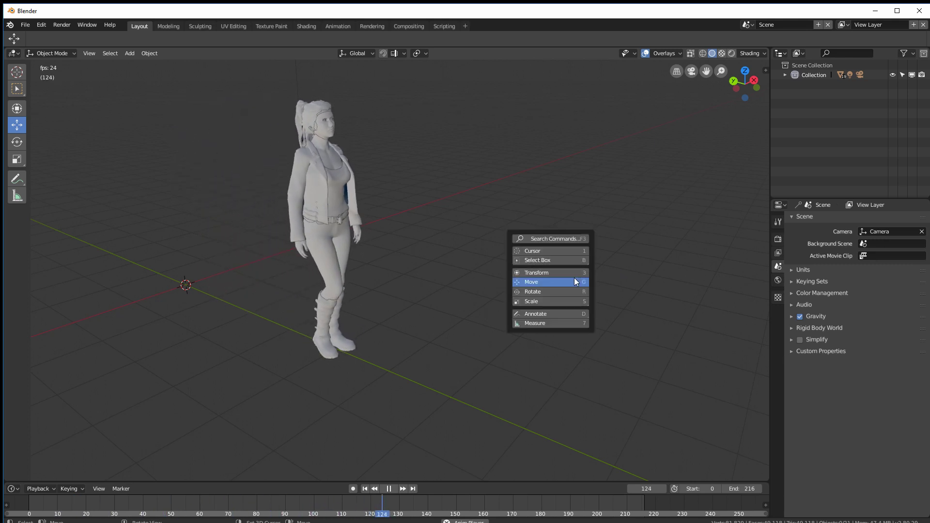
left_click(563, 267)
middle_click_drag(563, 267, 522, 283)
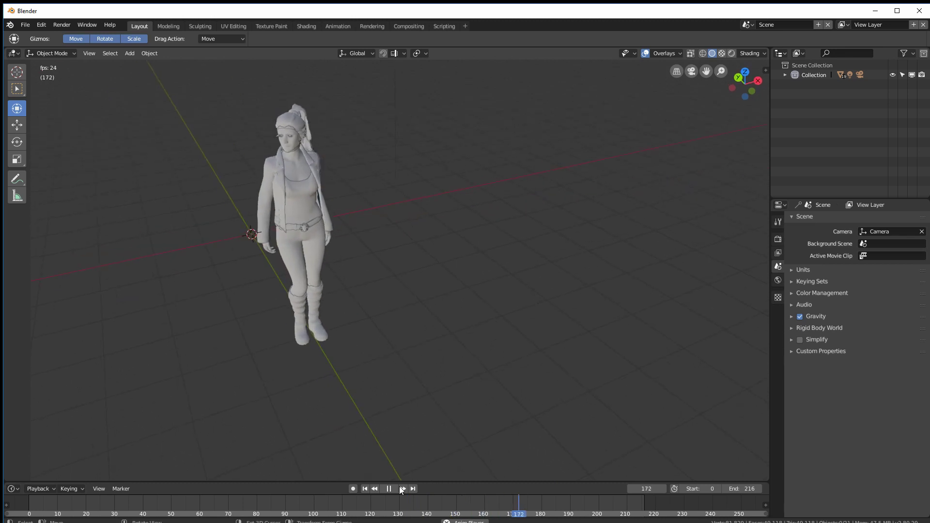
- Stop playback at frame 0, face the character, and enter the Shading workspace
left_click(365, 489)
middle_click_drag(406, 339, 300, 164)
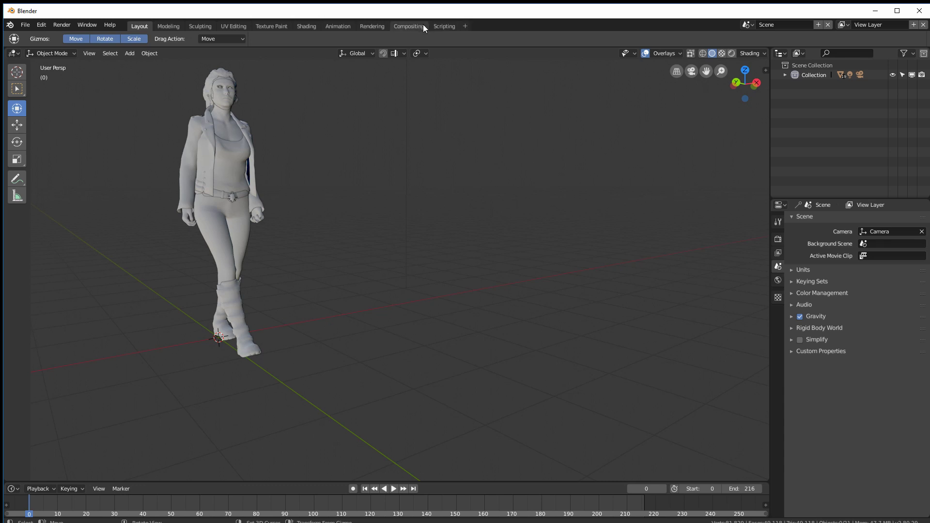
left_click(306, 27)
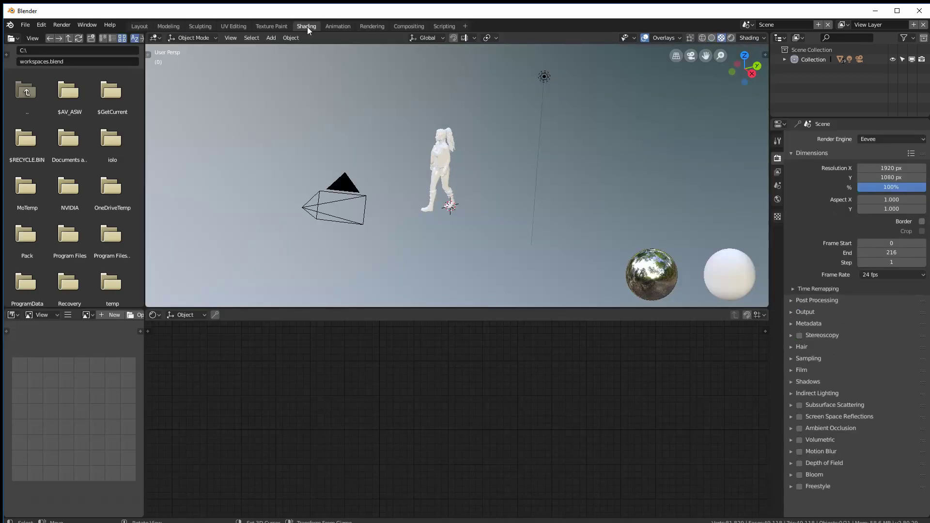
mouse_move(493, 249)
middle_mouse_down()
mouse_move(557, 245)
mouse_move(552, 232)
mouse_move(561, 214)
mouse_move(492, 241)
middle_mouse_up()
scroll(576, 202, "up", 8)
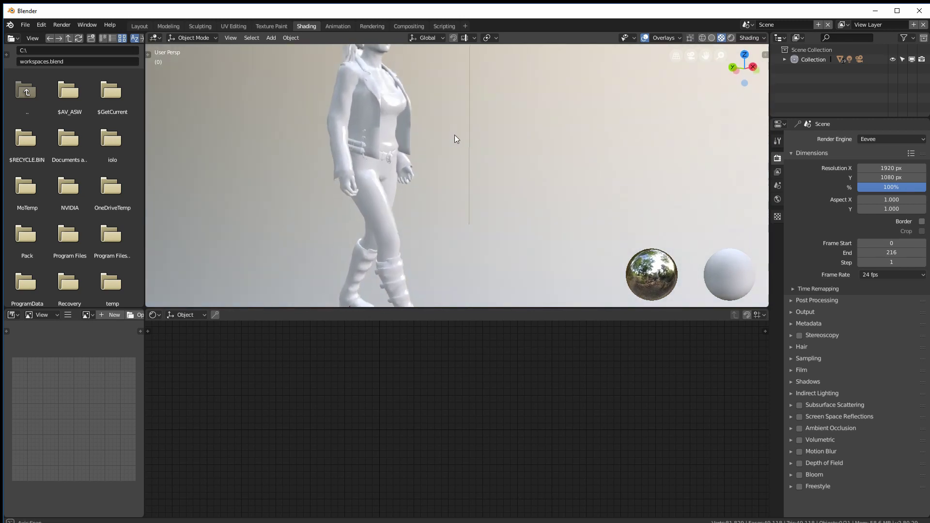
middle_click_drag(454, 135, 475, 220, "shift")
scroll(533, 209, "up", 3)
middle_click_drag(591, 199, 488, 202)
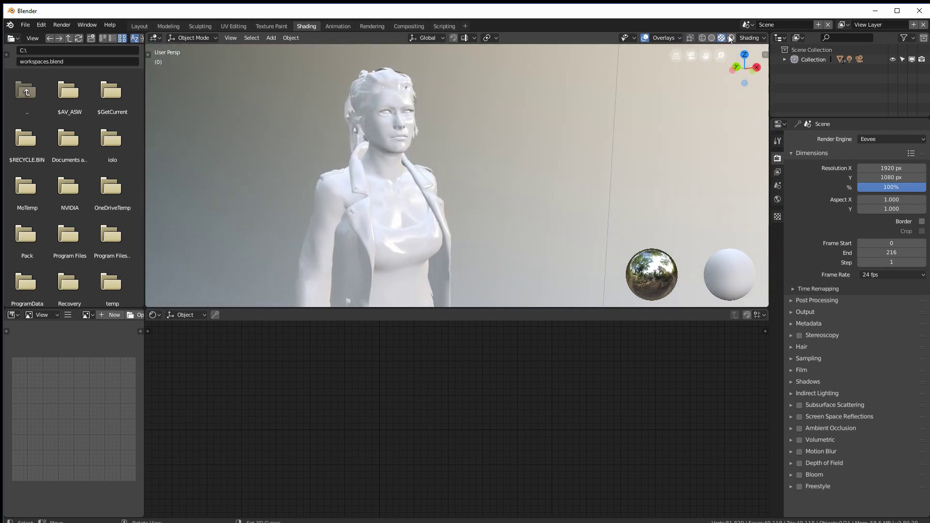
left_click(702, 39)
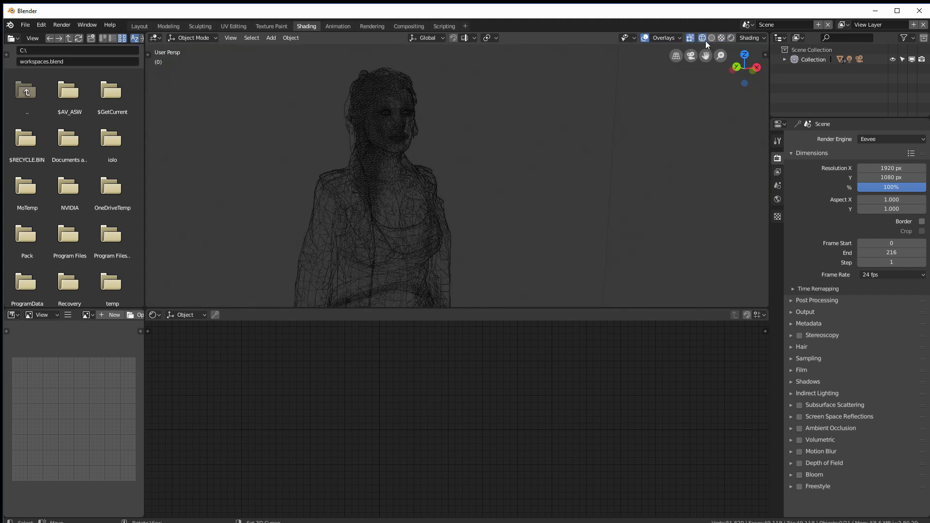
left_click(711, 38)
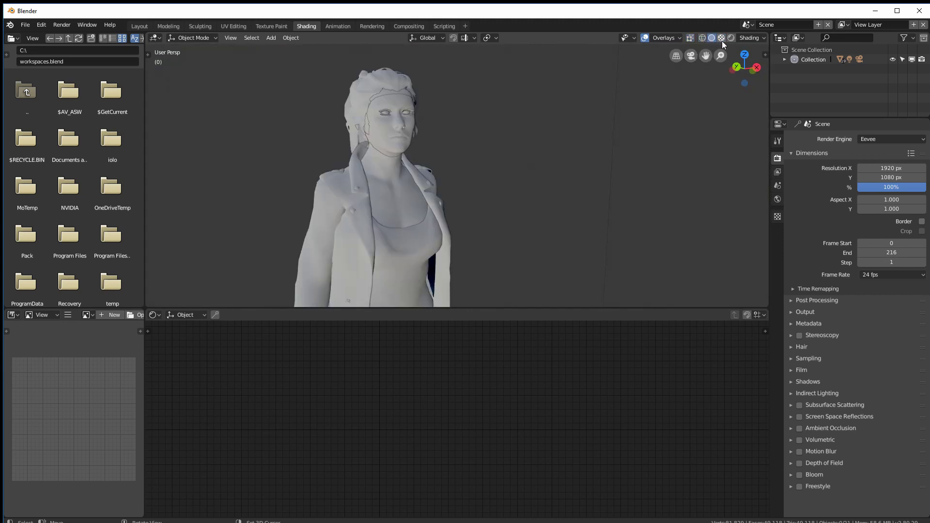
left_click(721, 38)
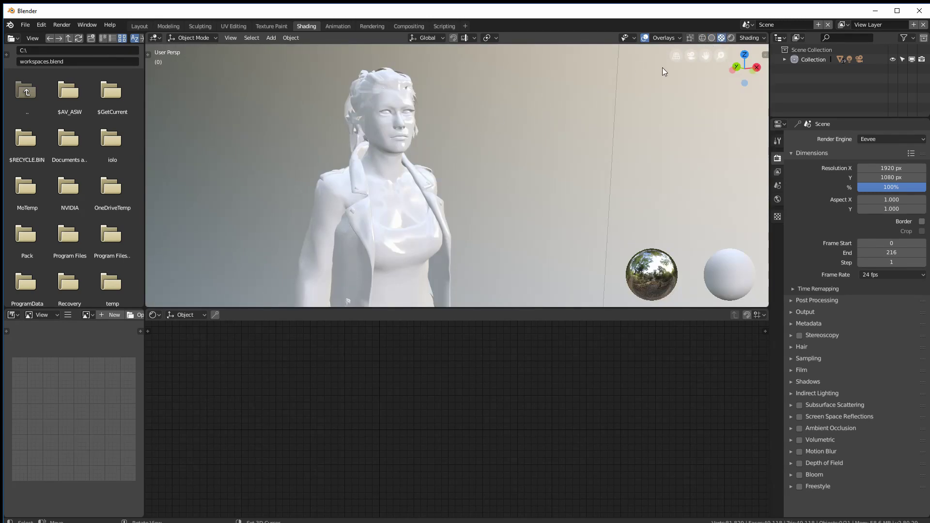
left_click(710, 39)
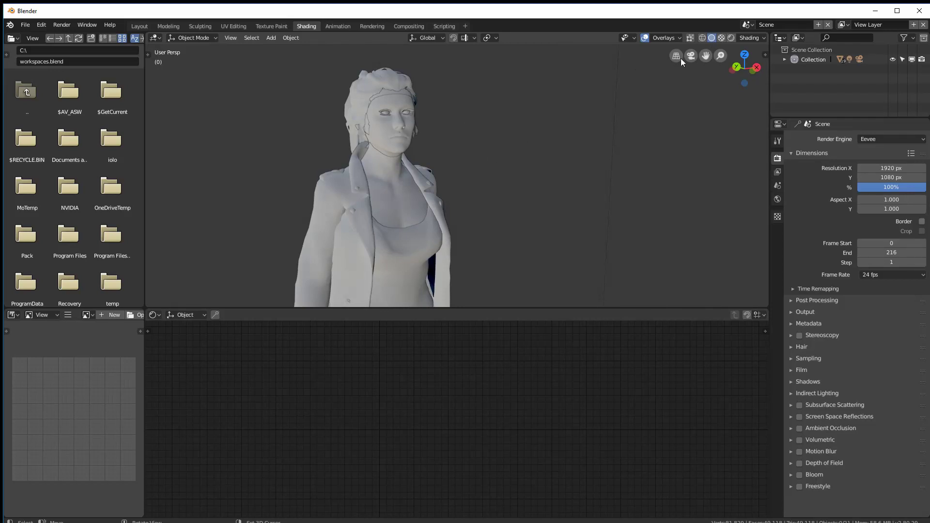
left_click(729, 39)
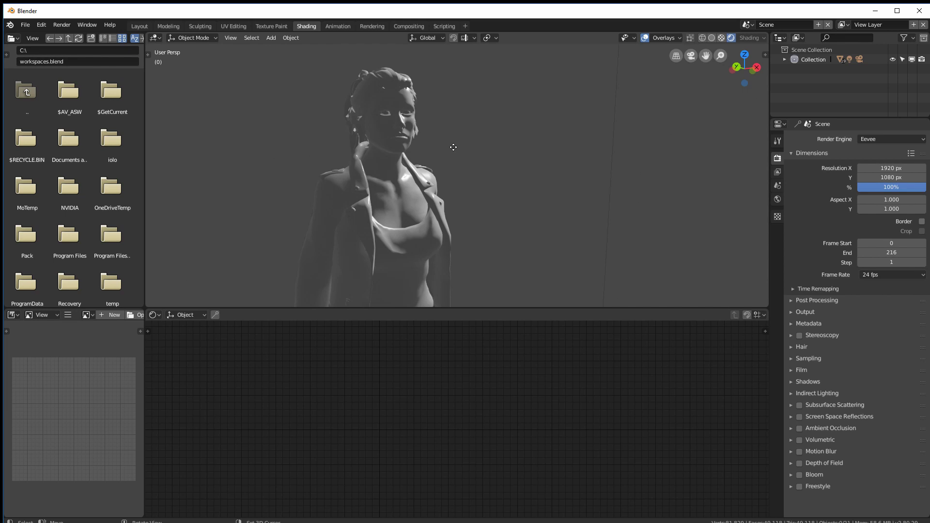
left_click(721, 38)
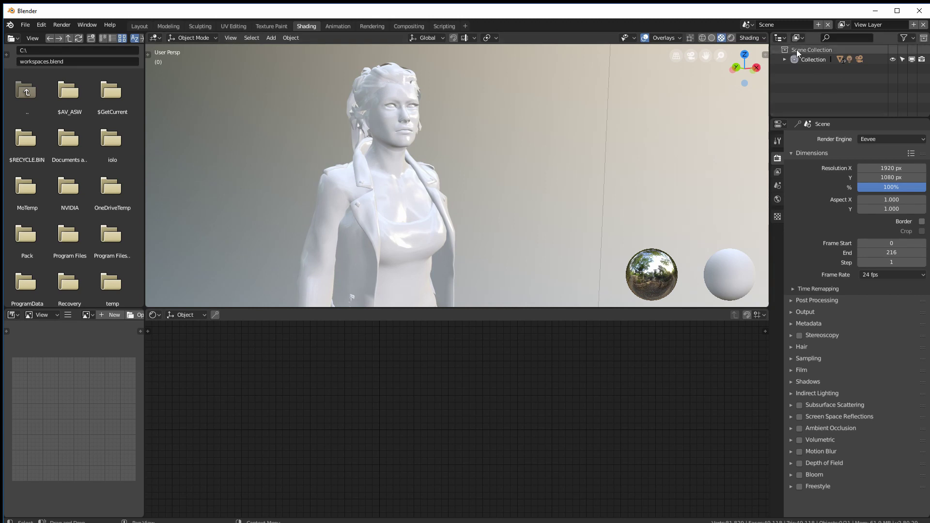
- Expand the collection's object list and delete the Box001 object
left_click(785, 60)
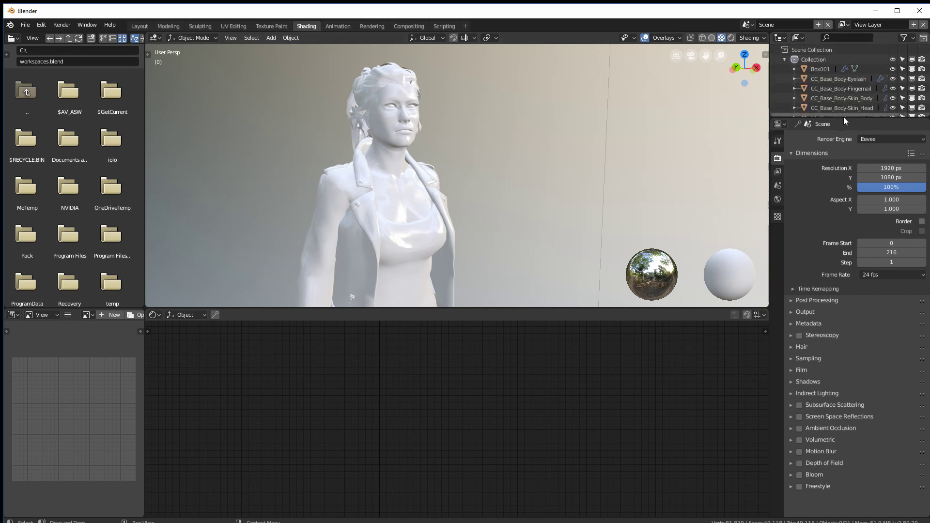
left_click_drag(843, 119, 860, 271)
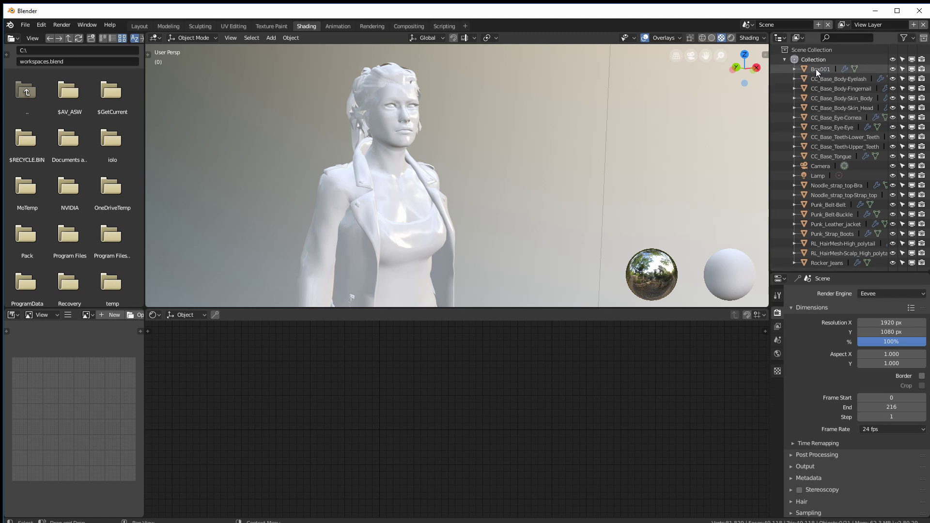
left_click(822, 68)
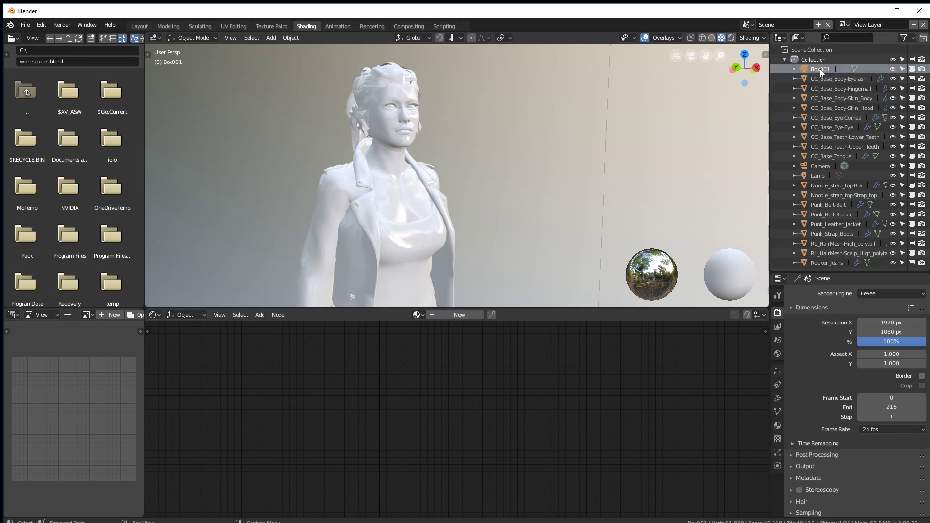
right_click(819, 69)
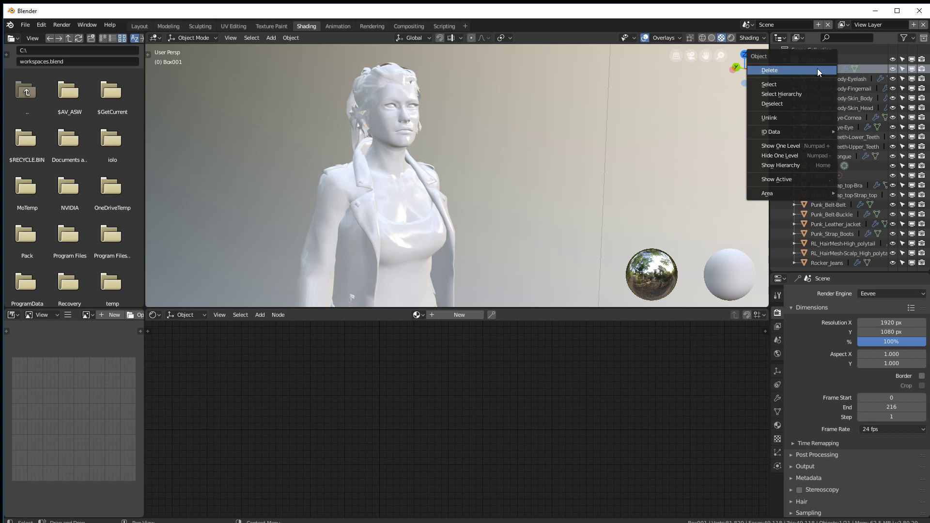
left_click(790, 70)
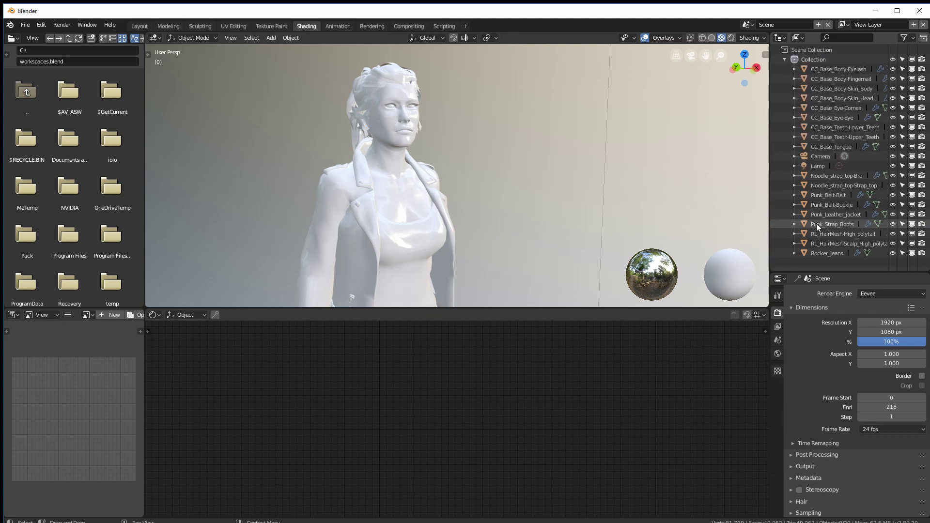
- Move the camera and lamp up into the Scene Collection
left_click(817, 155)
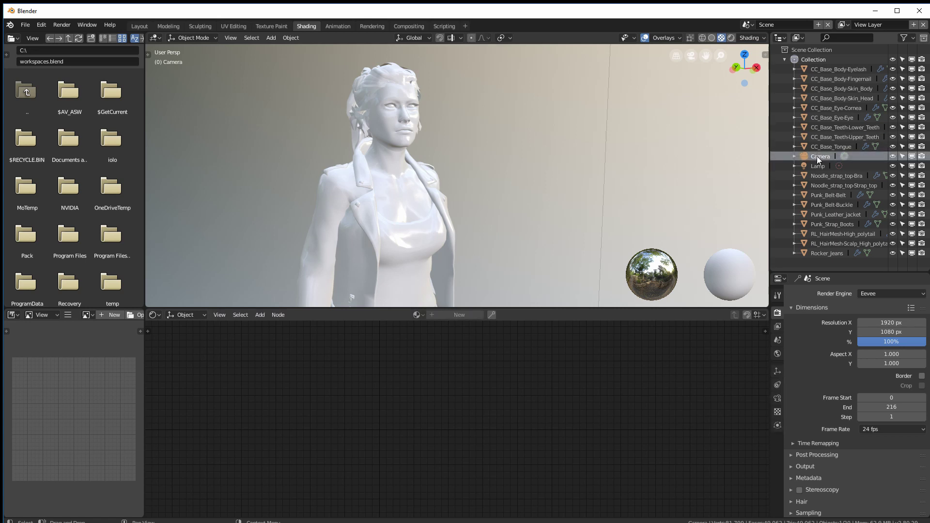
left_click_drag(817, 156, 812, 51)
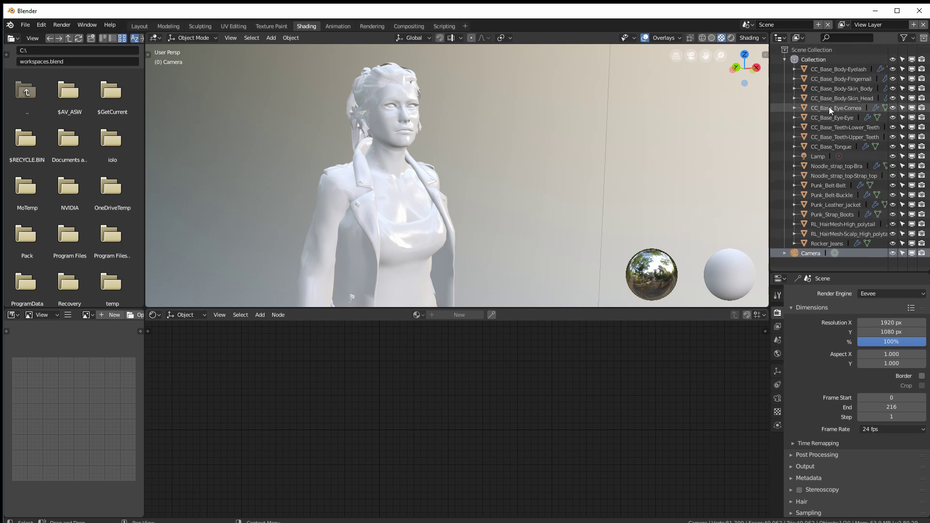
left_click(817, 156)
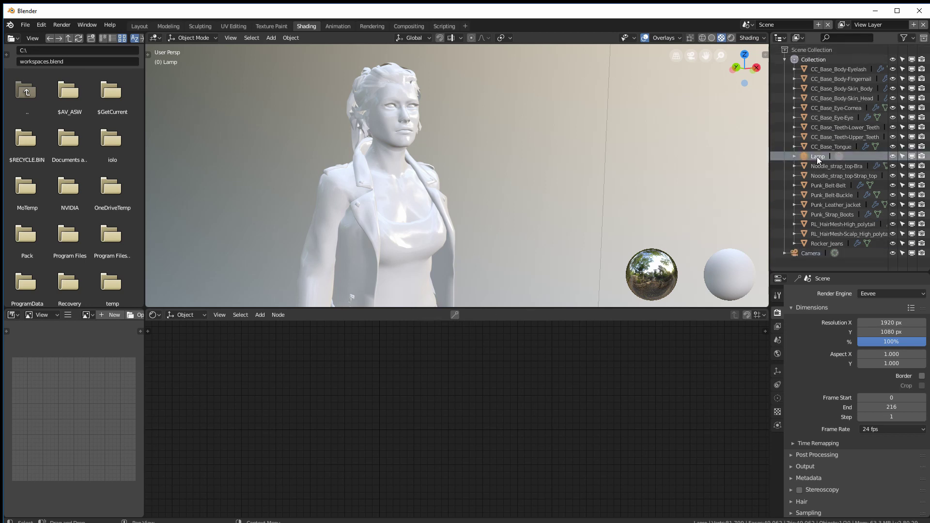
left_click_drag(817, 156, 812, 50)
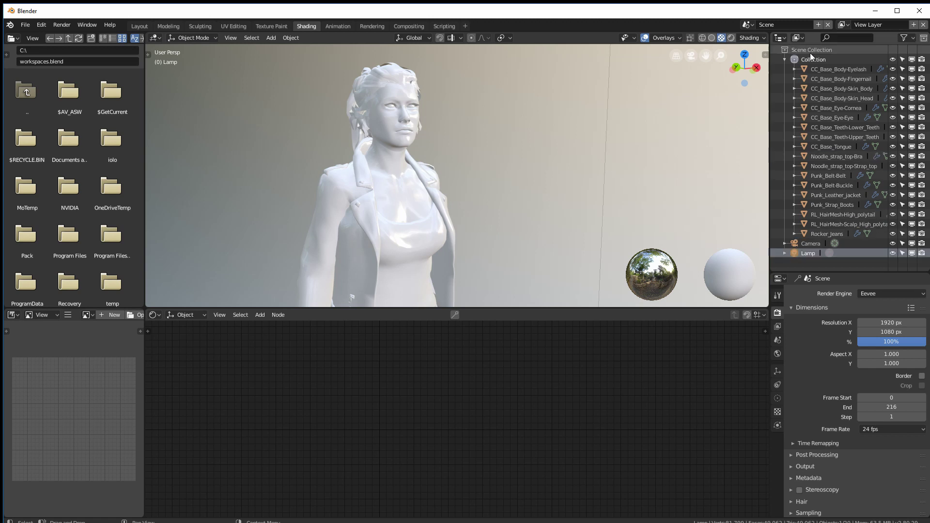
- Rename the character's mesh collection to Jude and expand its contents
left_click(784, 60)
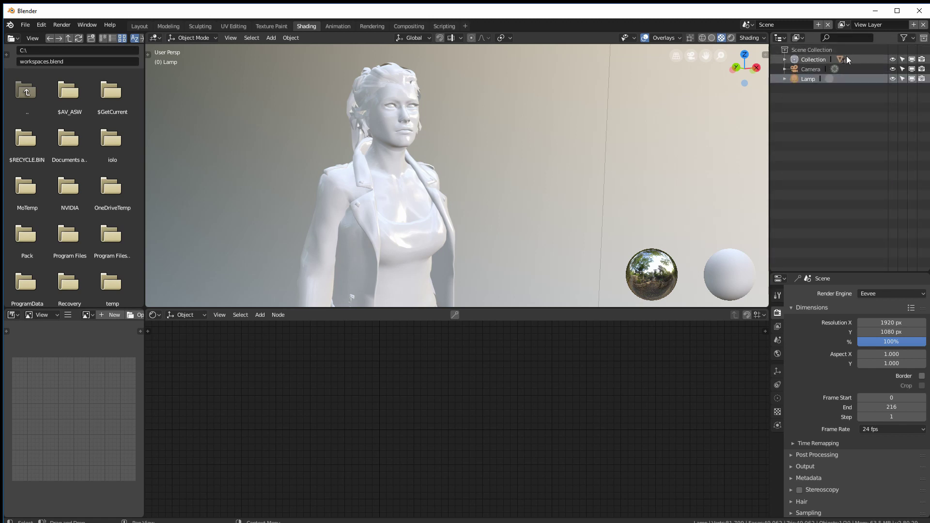
double_click(813, 60)
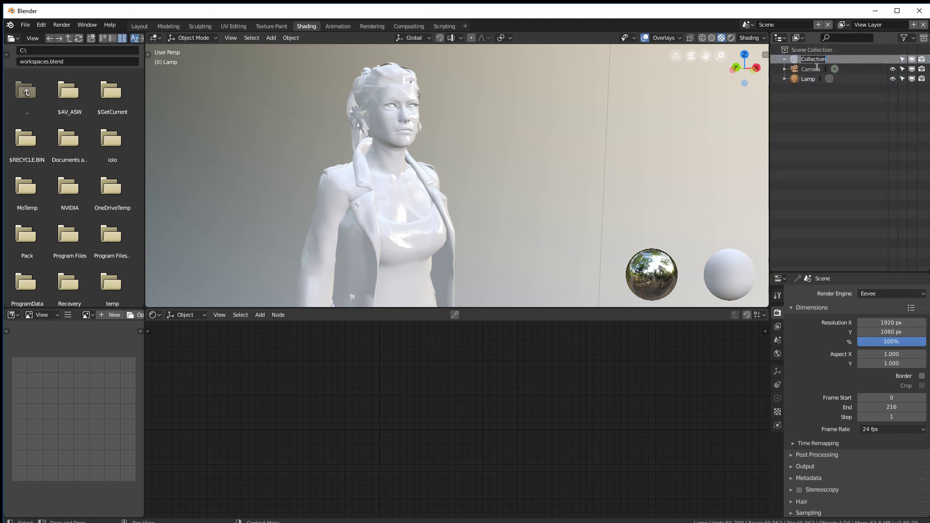
type("Jude")
key("Return")
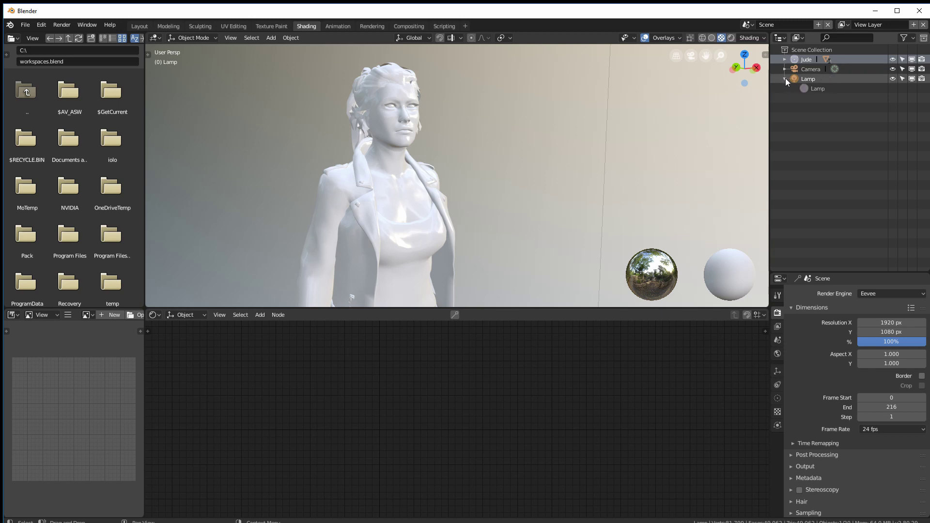
left_click(785, 59)
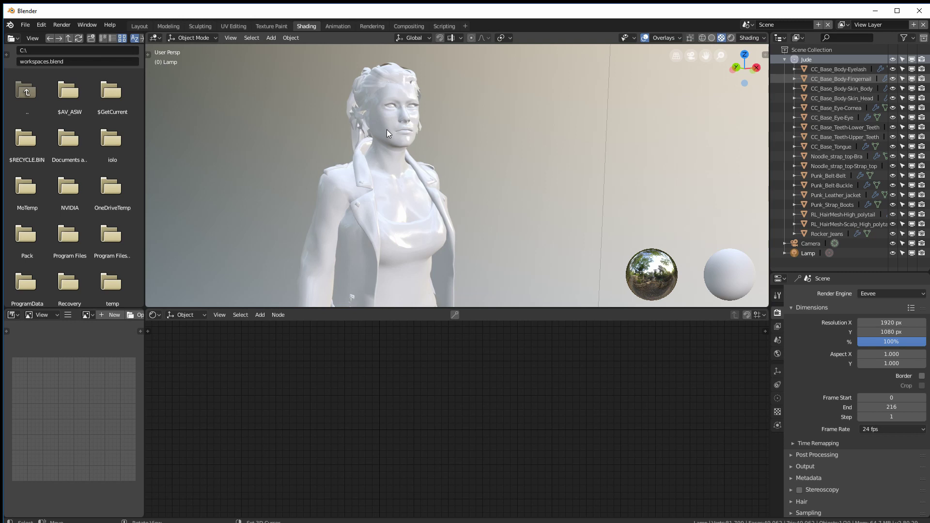
- Zoom in, select the CC_Base_Body-Skin_Head mesh, and give it a new material
left_click(386, 147)
left_click(391, 202)
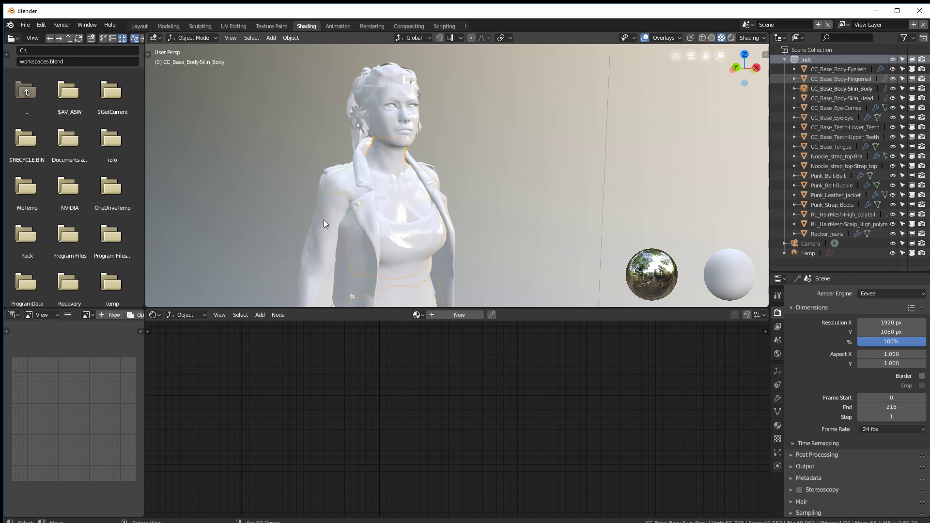
left_click(363, 234)
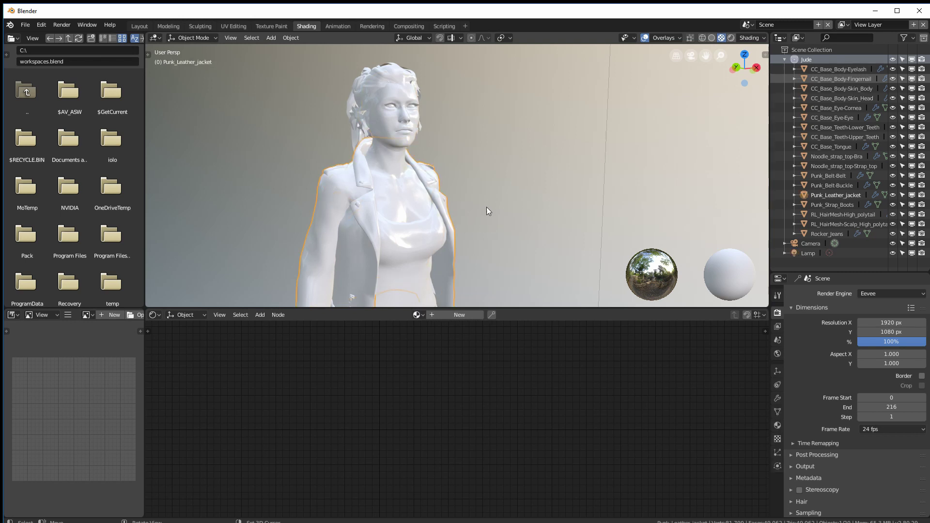
scroll(485, 213, "up", 2)
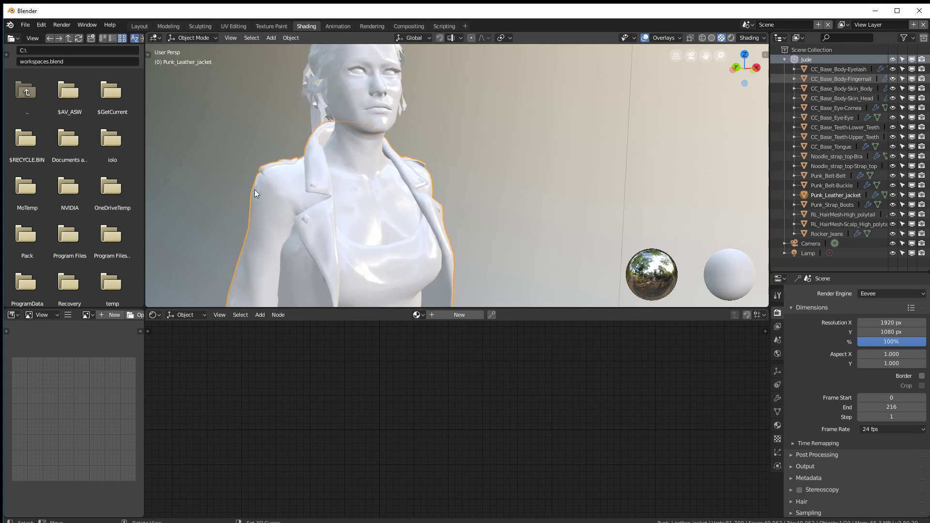
middle_click_drag(336, 145, 412, 133)
left_click(414, 126)
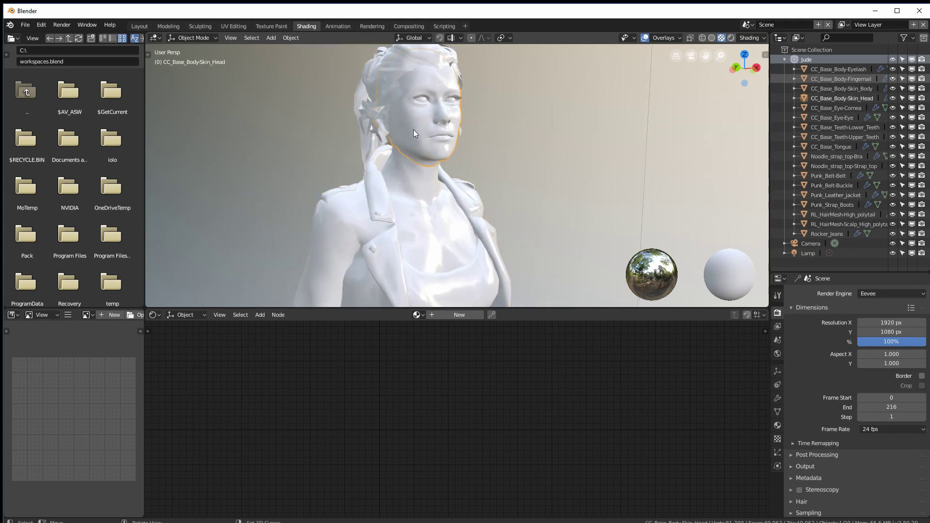
mouse_move(414, 131)
middle_mouse_down()
mouse_move(451, 131)
mouse_move(394, 130)
mouse_move(412, 130)
middle_mouse_up()
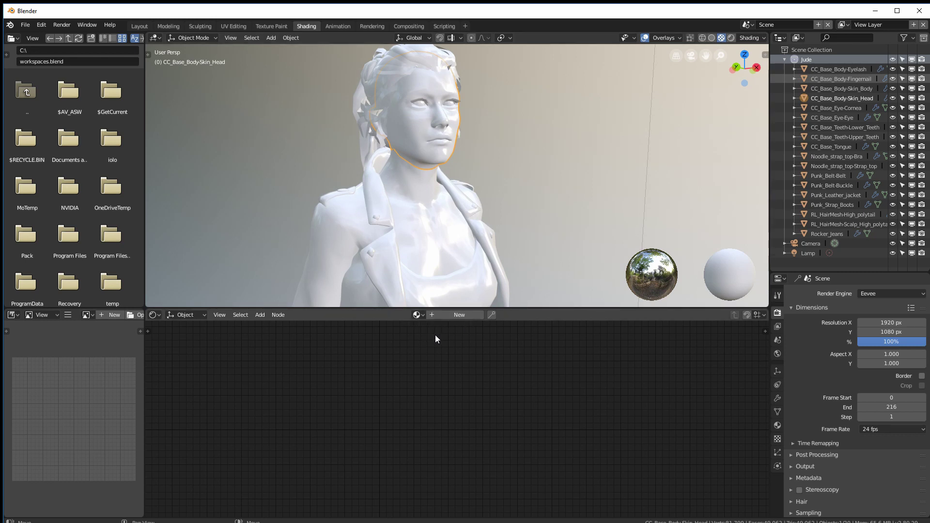
left_click(457, 315)
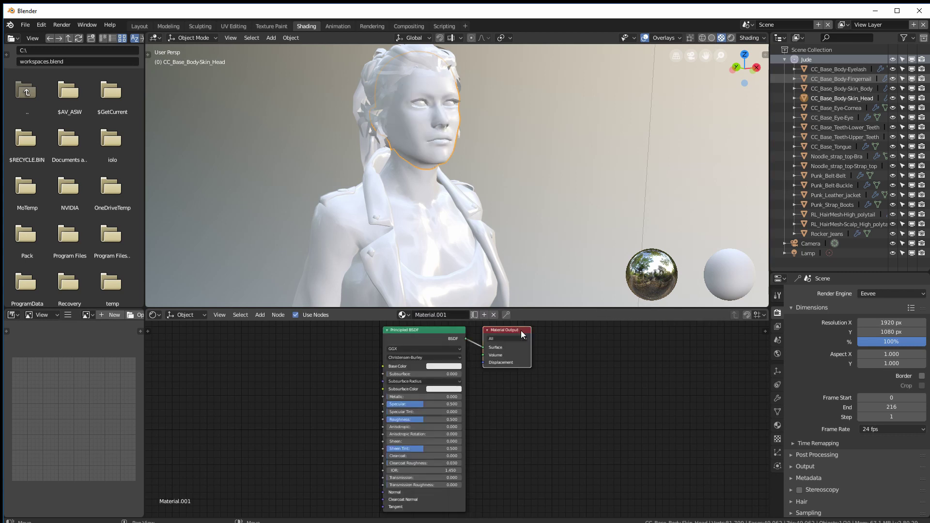
- Rearrange the Principled BSDF and Material Output nodes and rename the material to head
left_click_drag(519, 329, 631, 330)
left_click_drag(444, 332, 542, 335)
mouse_move(621, 332)
left_mouse_down()
mouse_move(628, 341)
mouse_move(619, 326)
left_mouse_up()
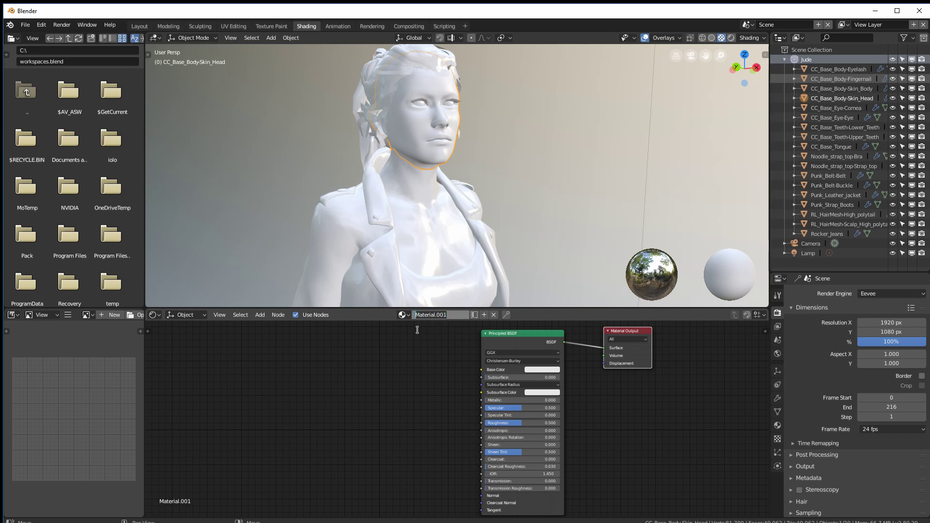
type("f")
key("Return")
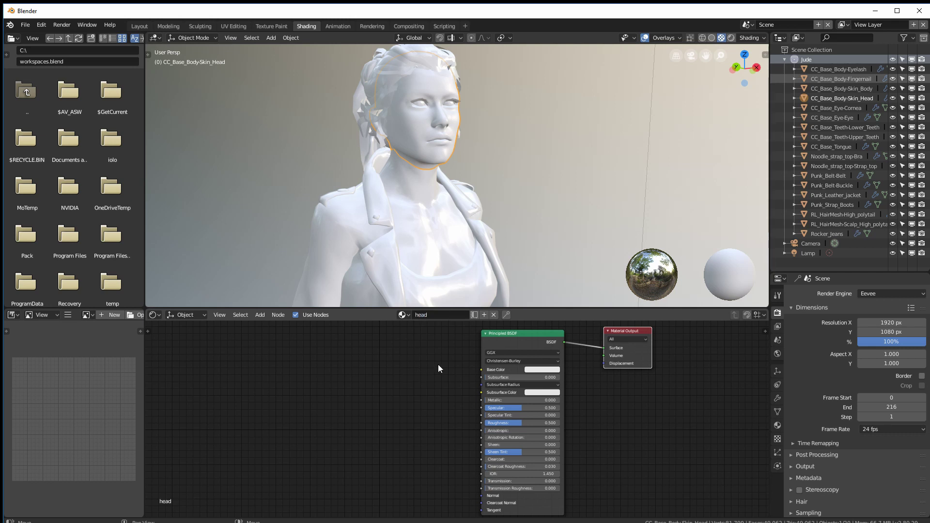
- Reselect the head to show its material and enlarge the node editing area
left_click(388, 303)
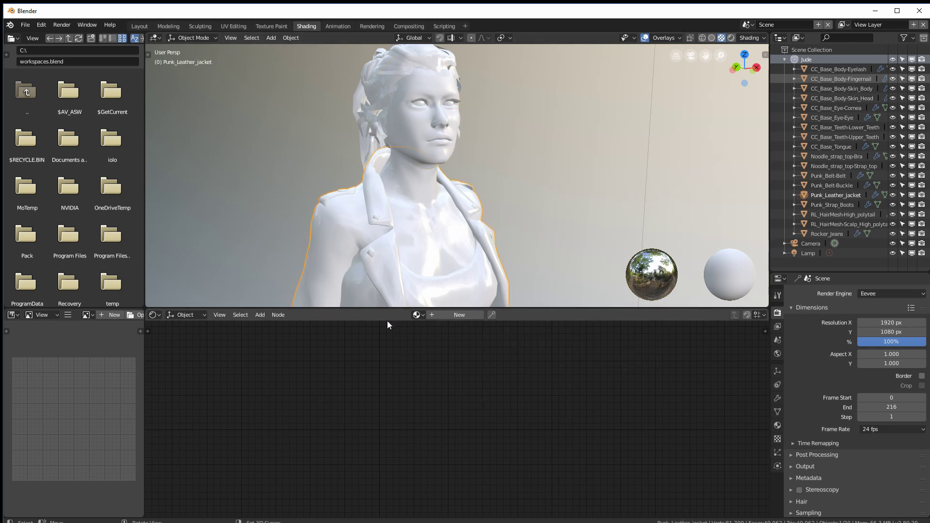
left_click(410, 124)
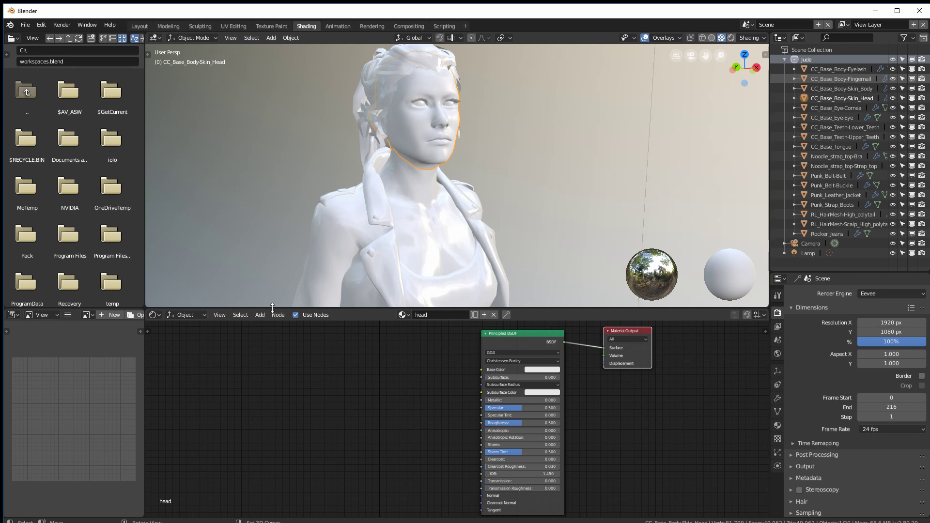
left_click_drag(273, 308, 291, 241)
- Make the node editor taller and zoom in on the head material's nodes
mouse_move(295, 196)
middle_mouse_down()
mouse_move(311, 156)
mouse_move(277, 193)
mouse_move(295, 184)
middle_mouse_up()
left_click_drag(490, 313, 468, 312)
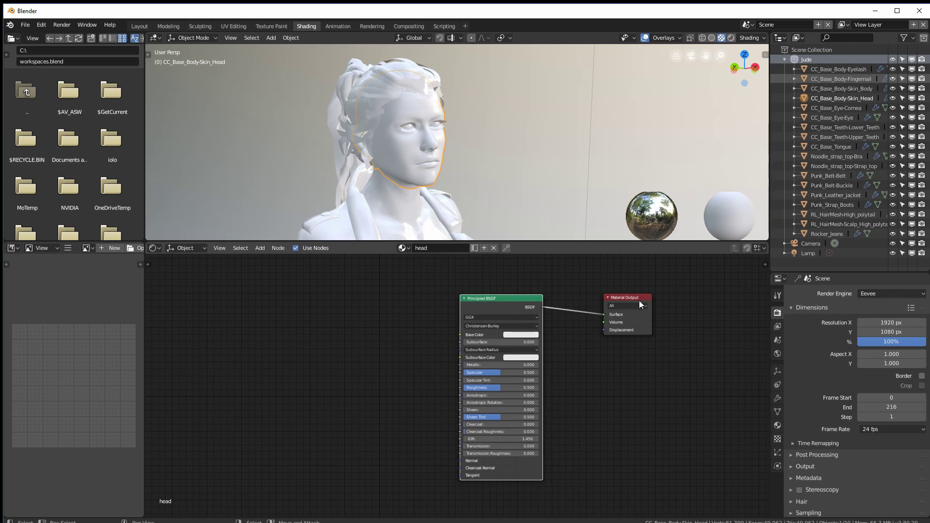
left_click(622, 308)
scroll(602, 316, "up", 2)
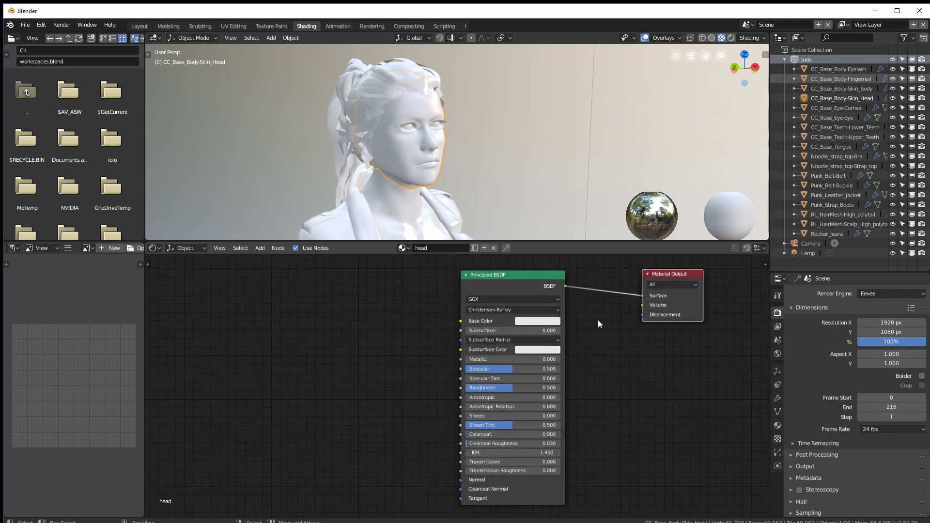
scroll(611, 305, "up", 1)
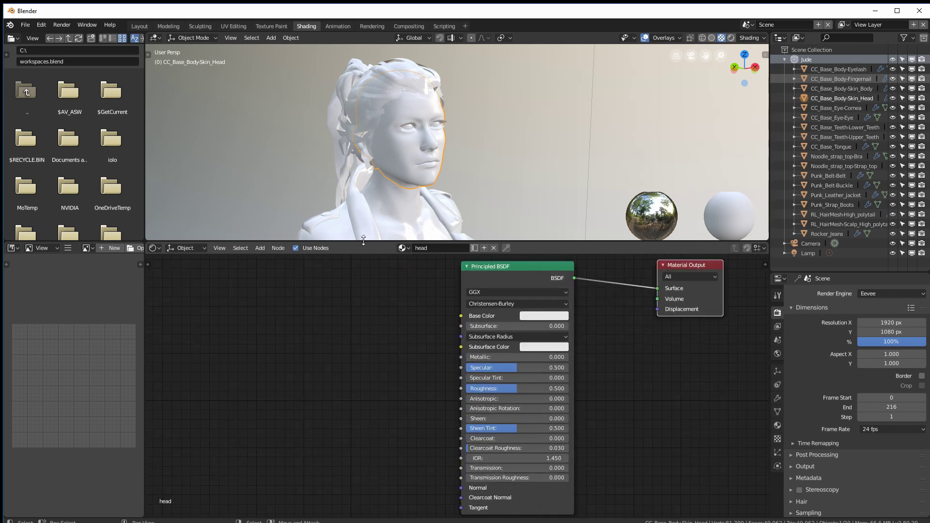
left_click_drag(282, 240, 281, 194)
middle_click_drag(287, 127, 278, 147)
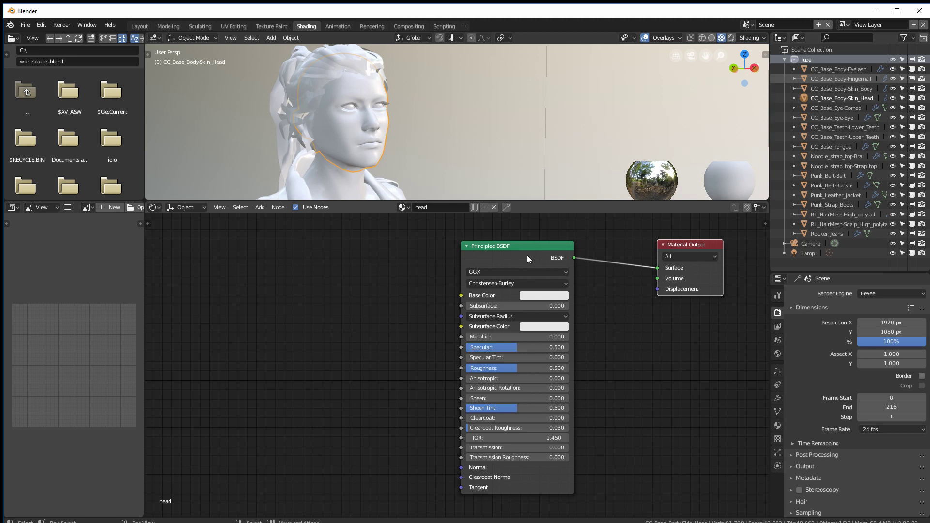
- Line up Principled BSDF and Material Output side by side, then begin editing Base Color
left_click_drag(527, 256, 531, 255)
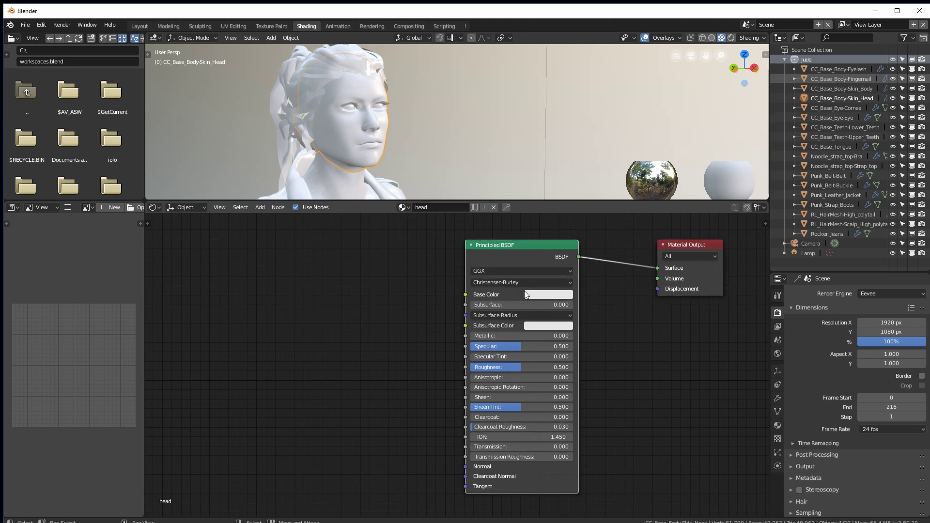
scroll(389, 324, "up", 1)
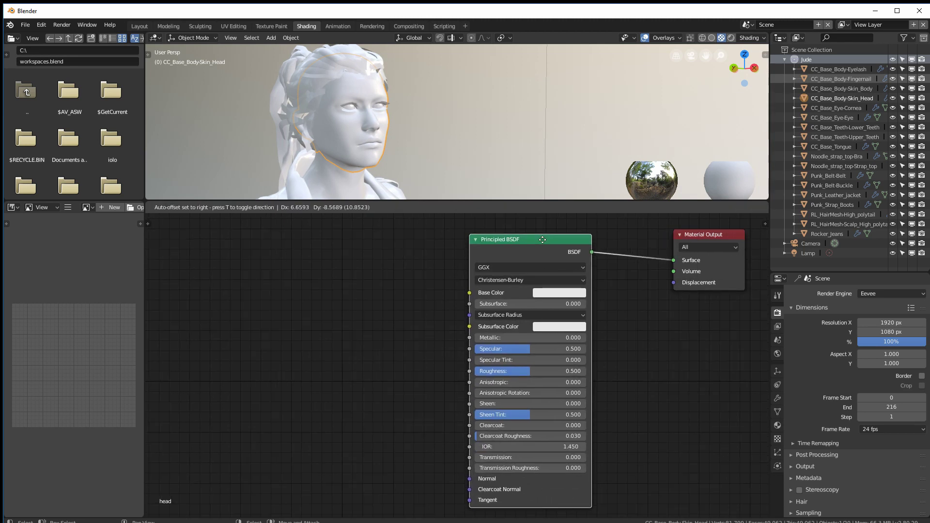
scroll(388, 315, "right", 1)
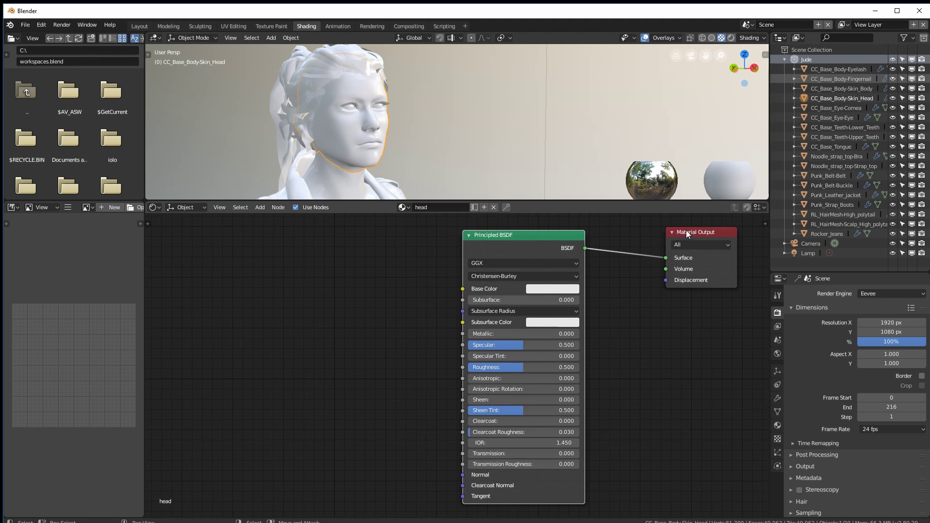
mouse_move(687, 234)
left_mouse_down()
mouse_move(616, 232)
mouse_move(693, 228)
left_mouse_up()
scroll(669, 230, "left", 3)
left_click_drag(567, 241, 576, 243)
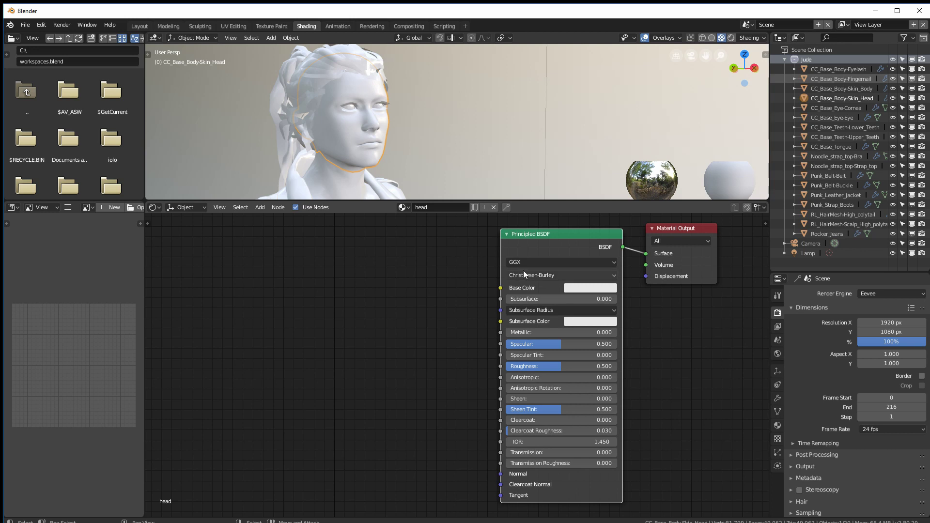
left_click(589, 288)
- Tune the head Principled BSDF to Specular 0.476 and Roughness 0.419, then realign the shader nodes
left_click_drag(605, 178, 601, 193)
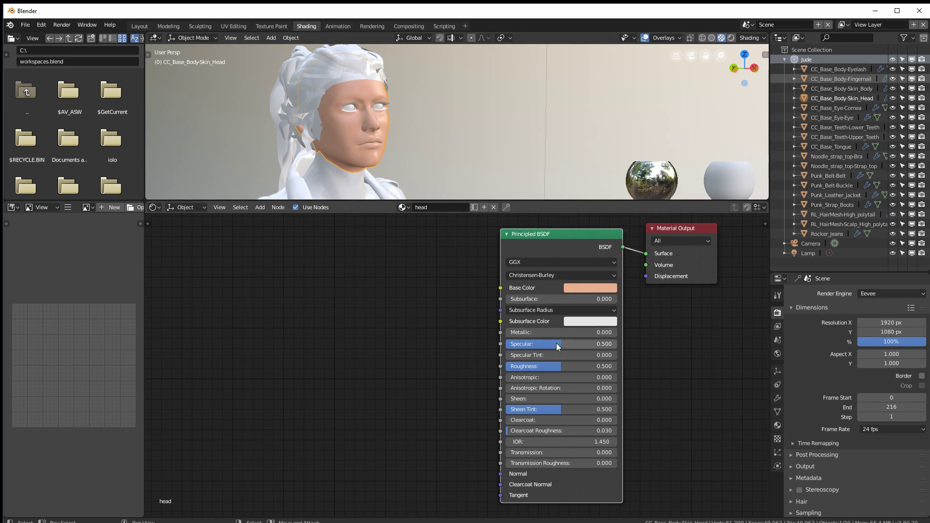
left_click_drag(560, 343, 572, 340)
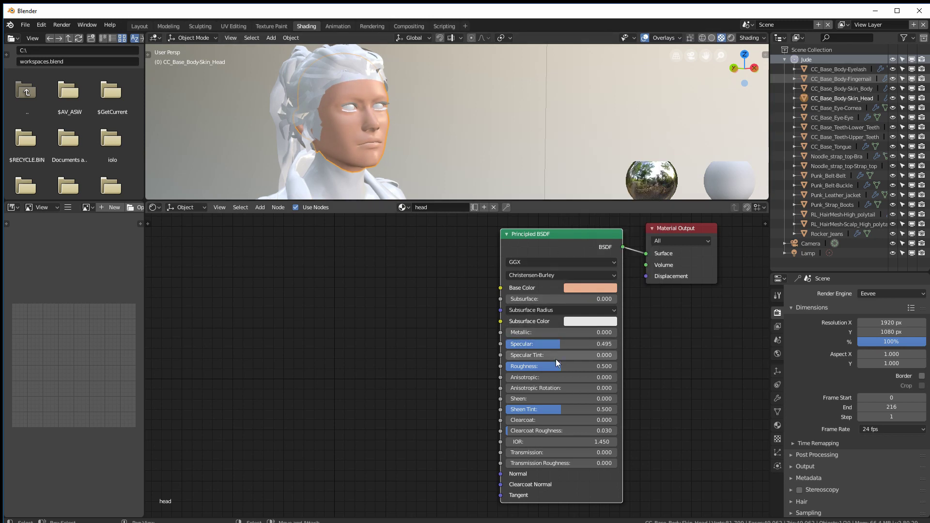
left_click_drag(555, 367, 515, 367)
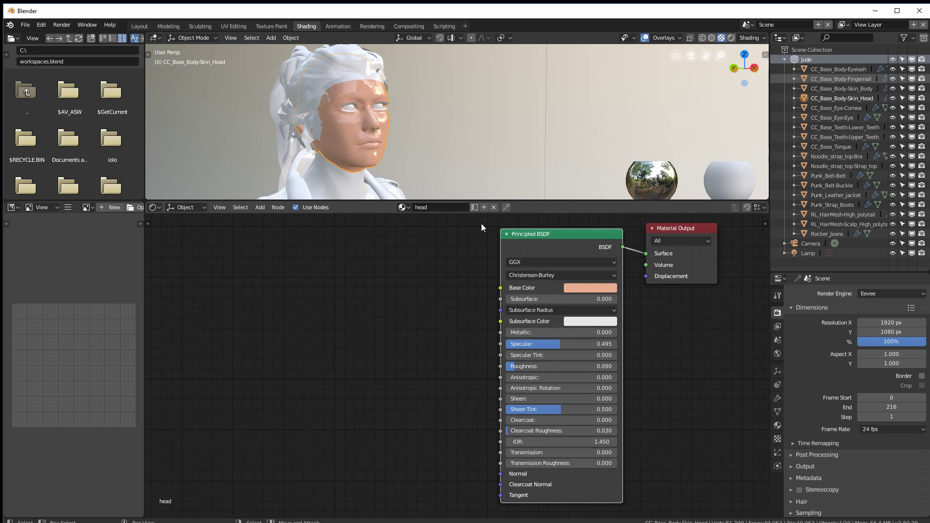
middle_click_drag(473, 146, 451, 136)
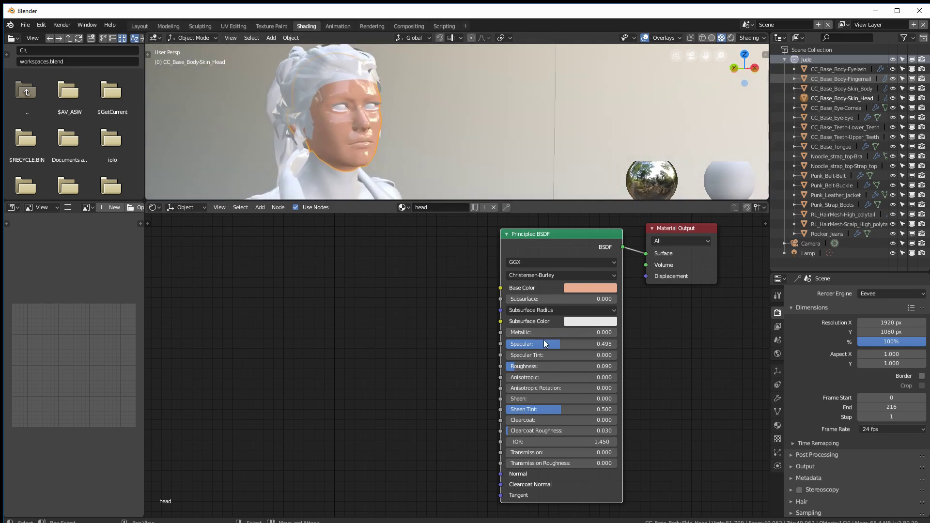
left_click_drag(516, 367, 551, 367)
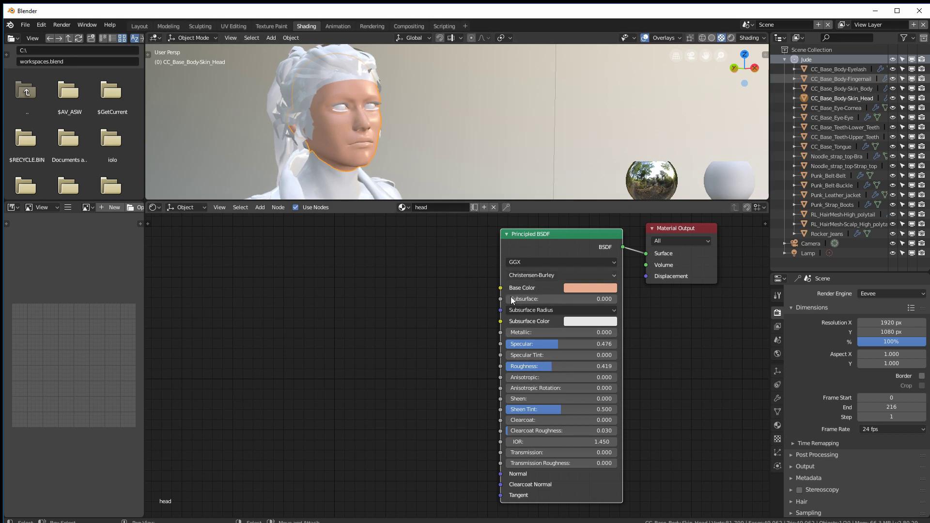
left_click_drag(577, 234, 575, 235)
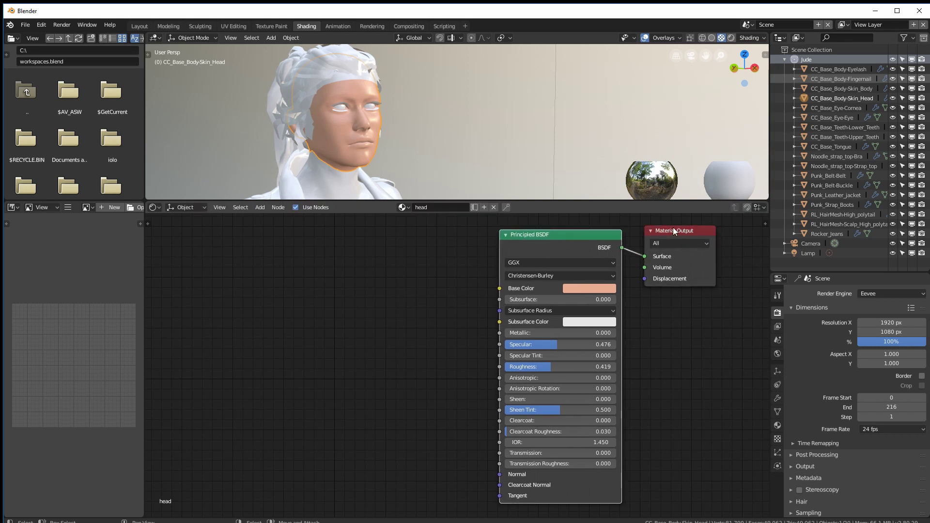
left_click_drag(671, 229, 668, 233)
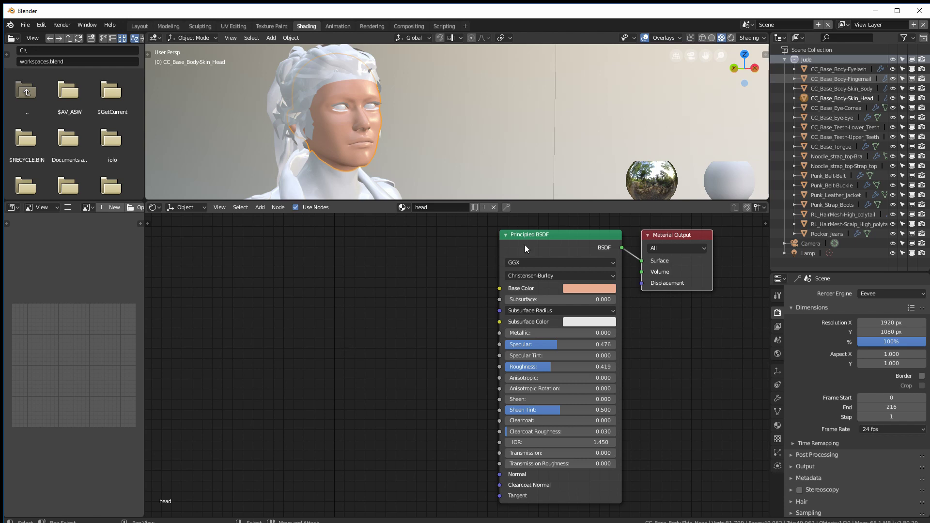
left_click_drag(524, 245, 521, 247)
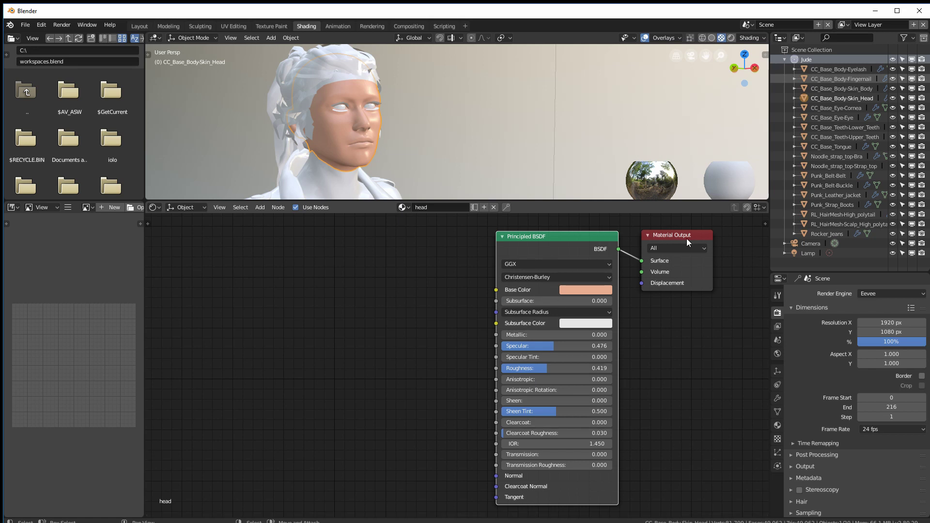
- Nudge the Material Output node into line with the Principled BSDF and bring up the Shift+A Add menu
left_click_drag(686, 239, 689, 233)
left_click(553, 242)
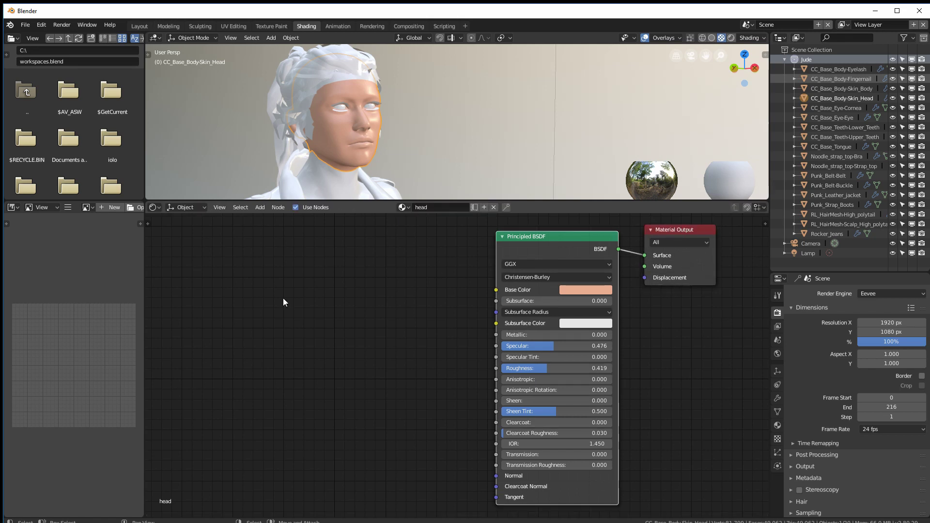
left_click(664, 229)
left_click(565, 239)
key("shift+a")
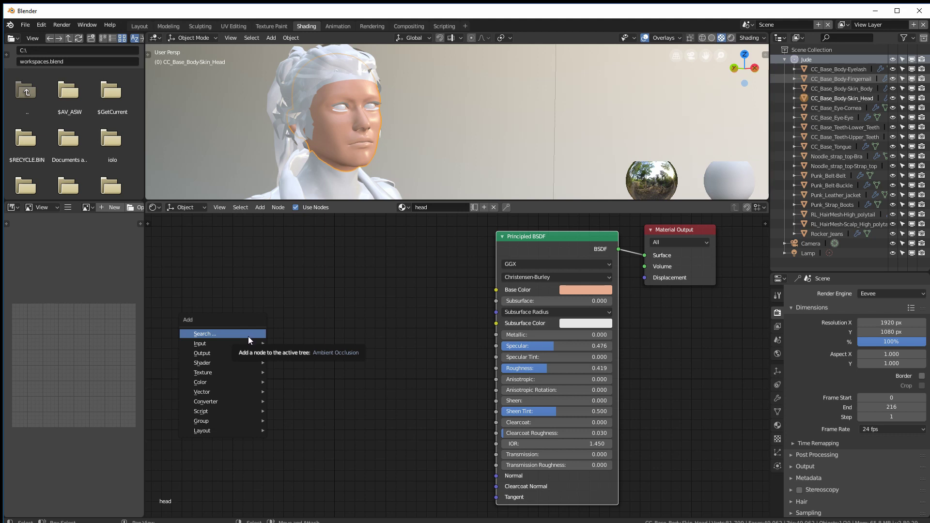
- Add an Image Texture node left of the Principled BSDF and check its image list
mouse_move(237, 339)
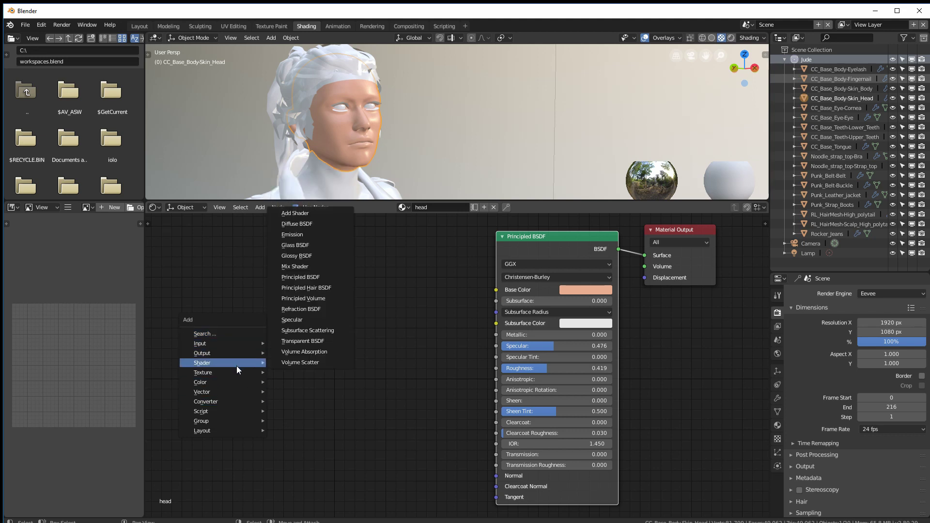
mouse_move(236, 372)
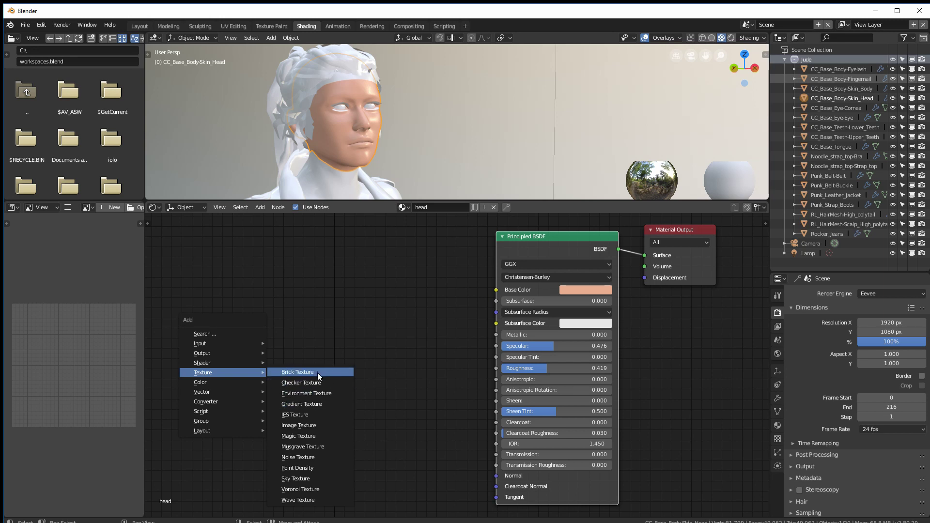
left_click(313, 425)
left_click(249, 265)
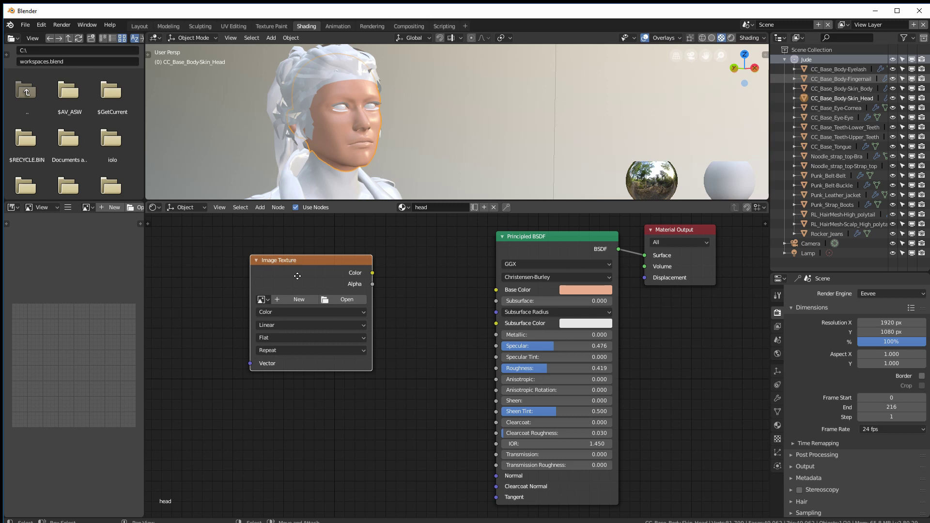
left_click_drag(297, 276, 277, 267)
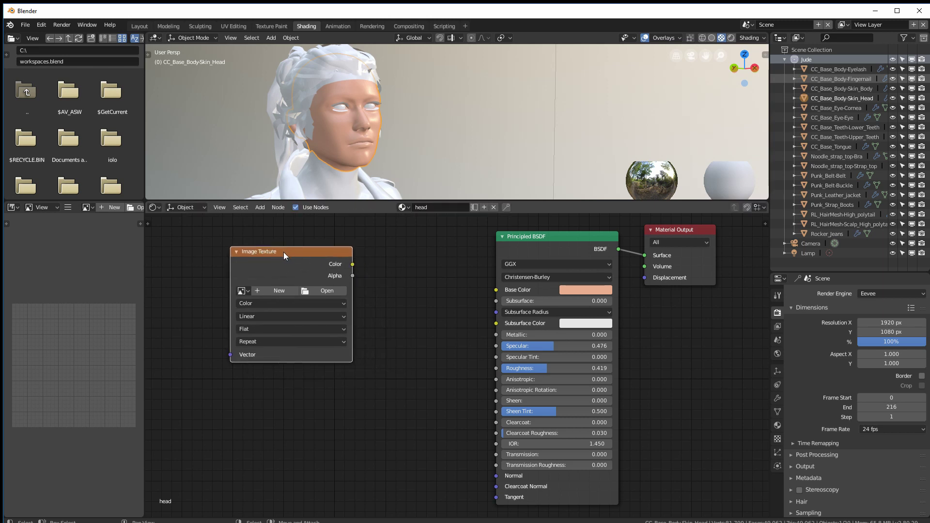
left_click_drag(280, 251, 319, 245)
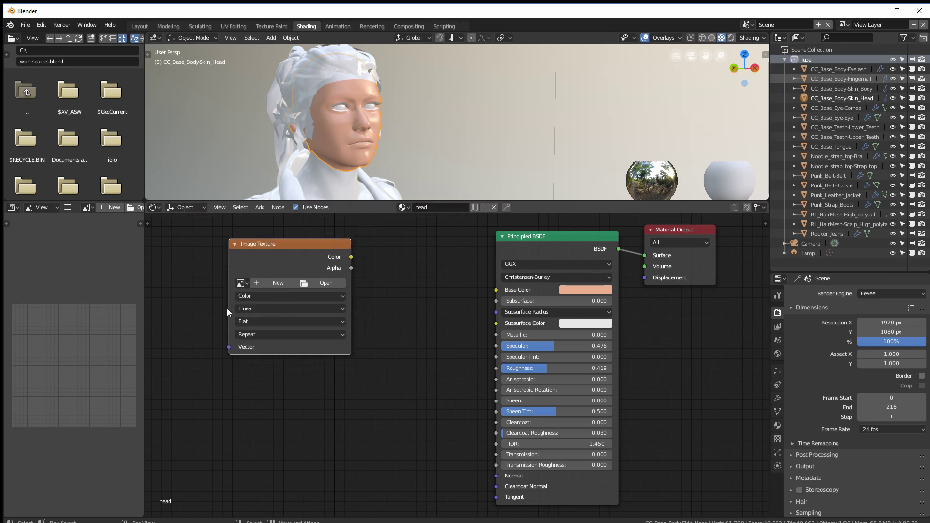
left_click(243, 283)
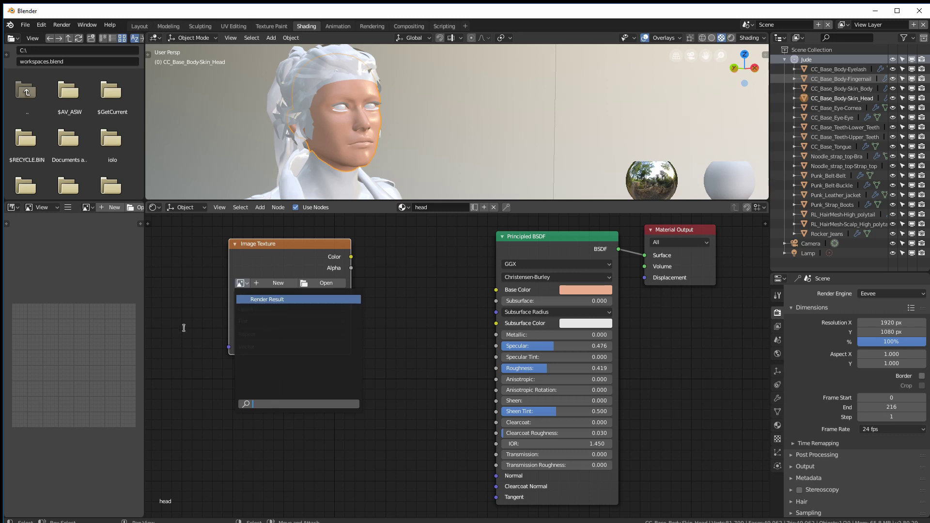
- Load all of Jude's PNG texture images from the Jude folder into the Image Texture node
left_click(329, 283)
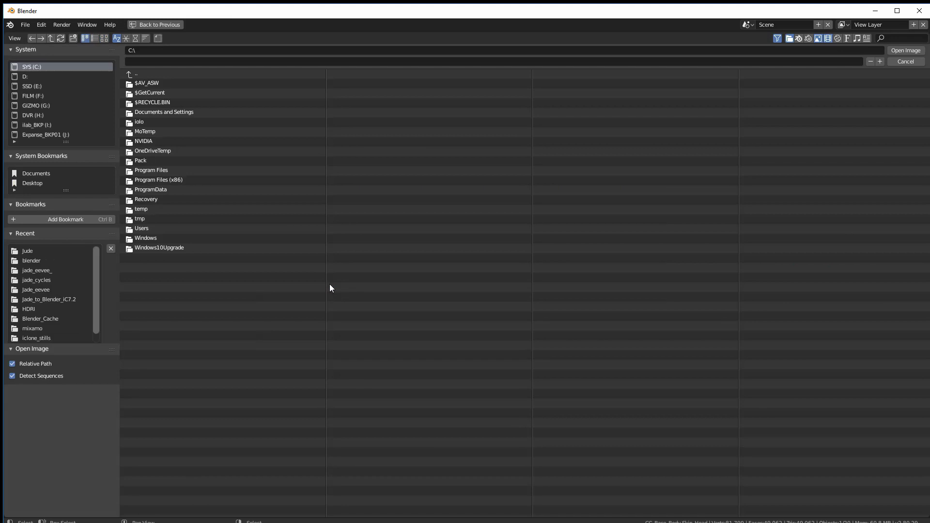
left_click(36, 250)
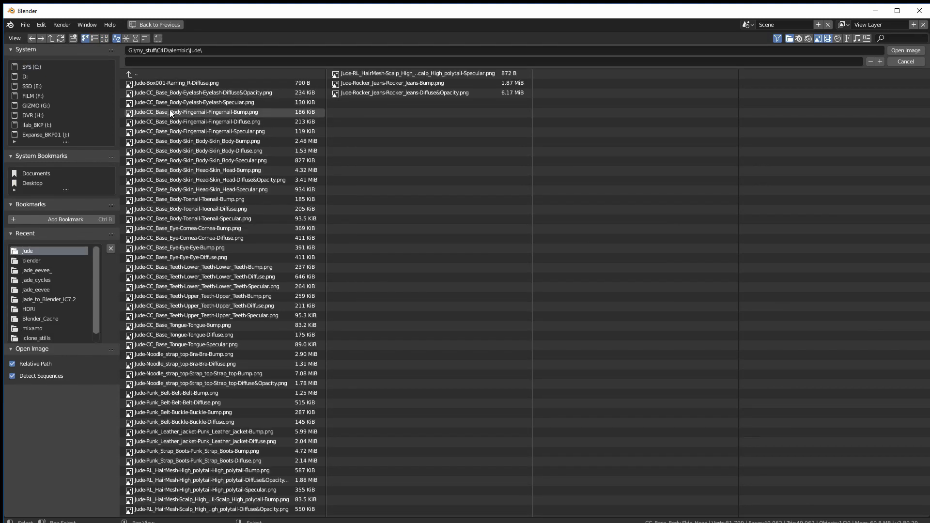
left_click(192, 94)
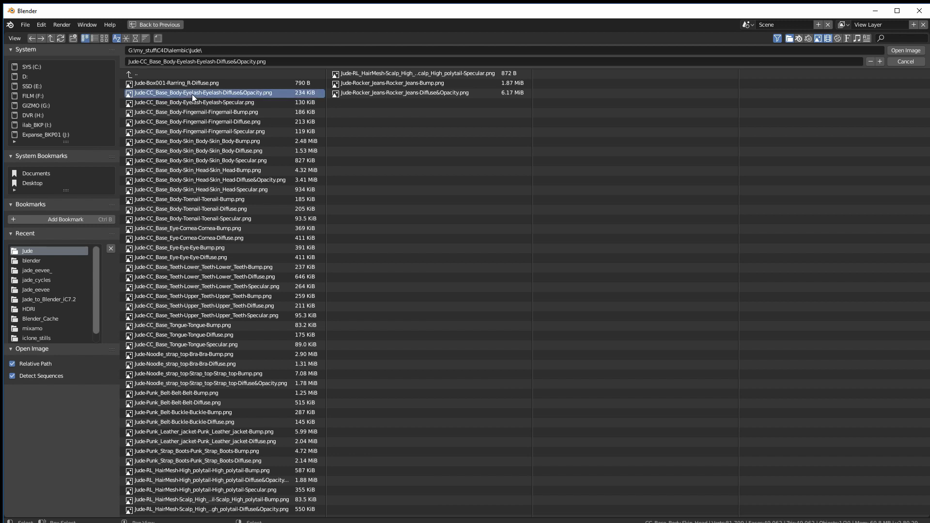
left_click(191, 131, "shift")
left_click(193, 122, "shift")
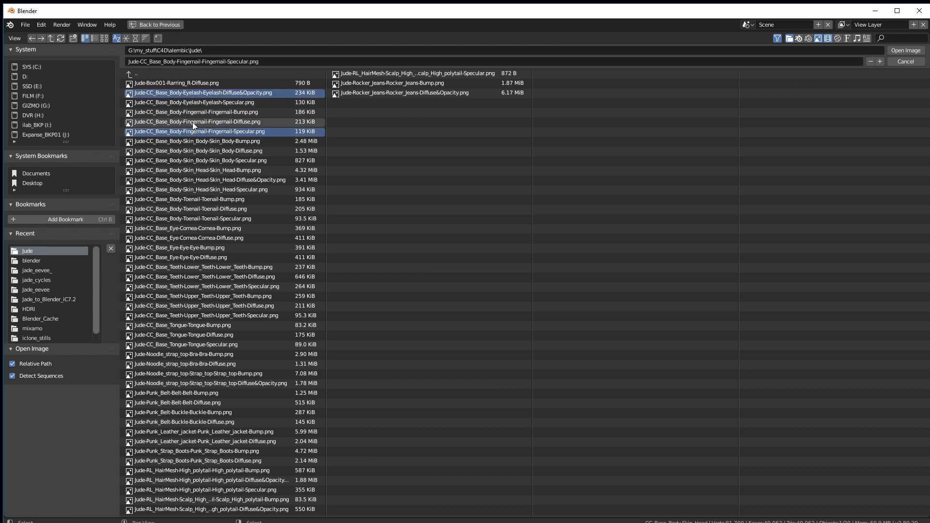
left_click(192, 93)
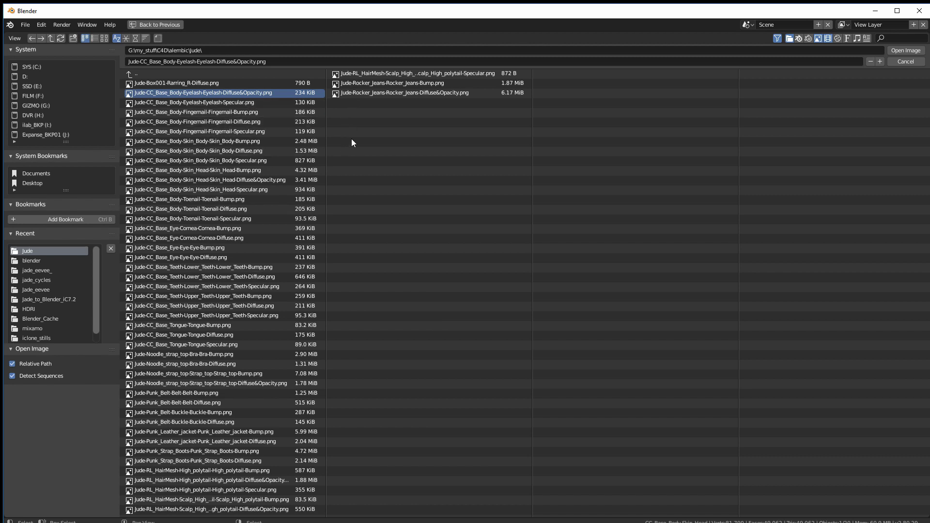
key("b")
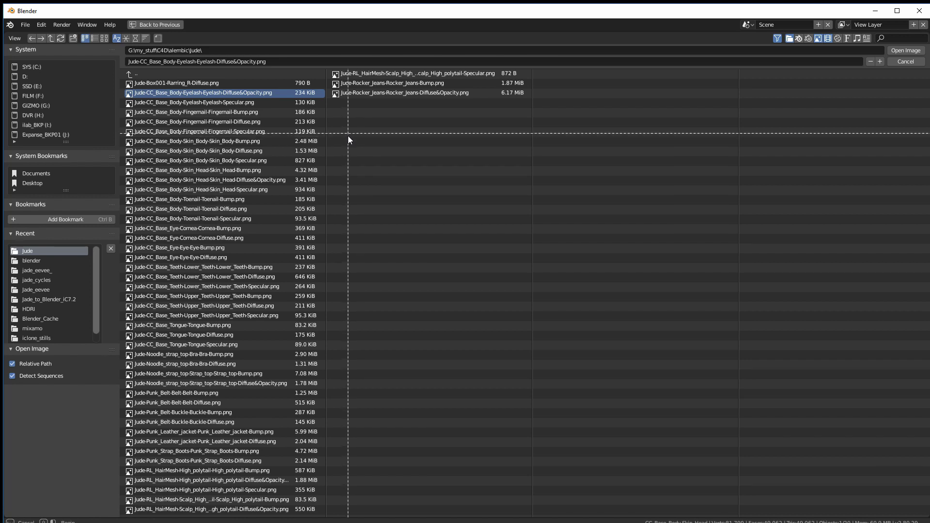
left_click_drag(349, 131, 196, 338)
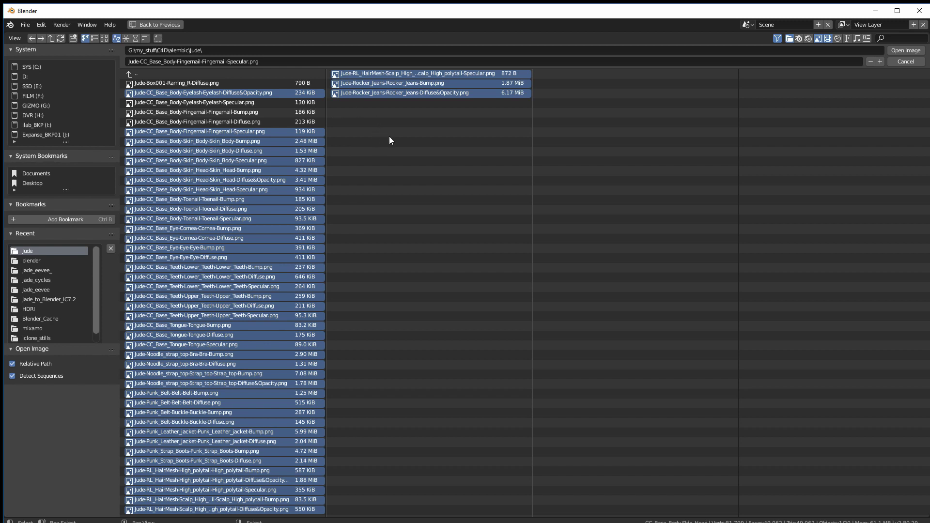
key("b")
left_click_drag(444, 148, 281, 102)
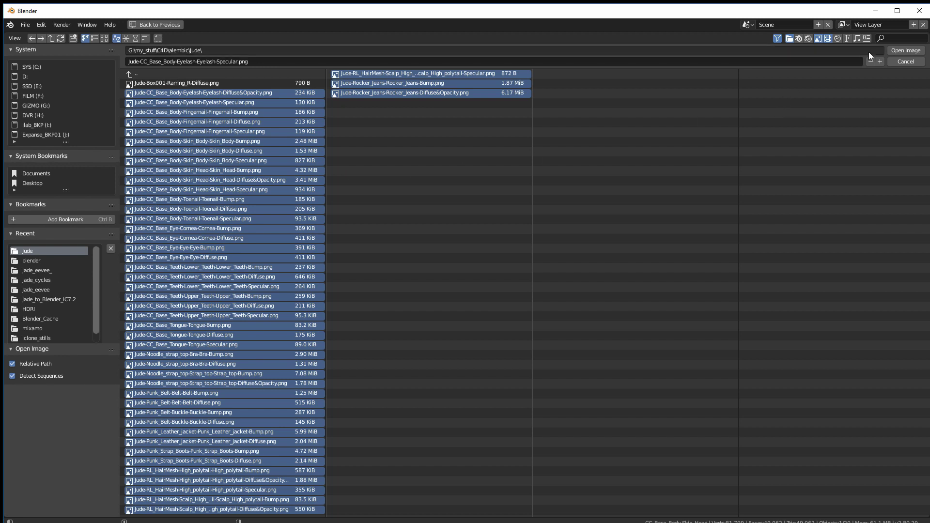
left_click(900, 51)
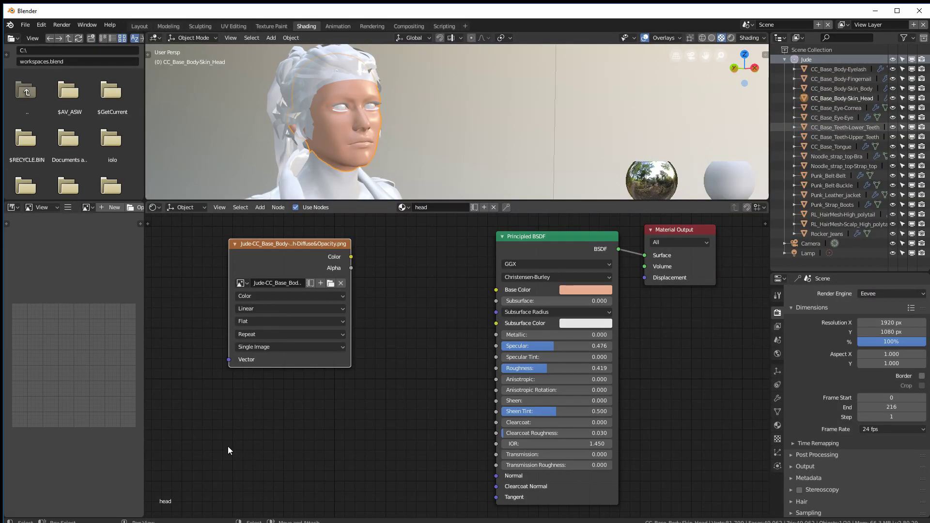
- Assign the Head Diffuse&Opacity image and wire its Color into the Principled BSDF Base Color
left_click(242, 284)
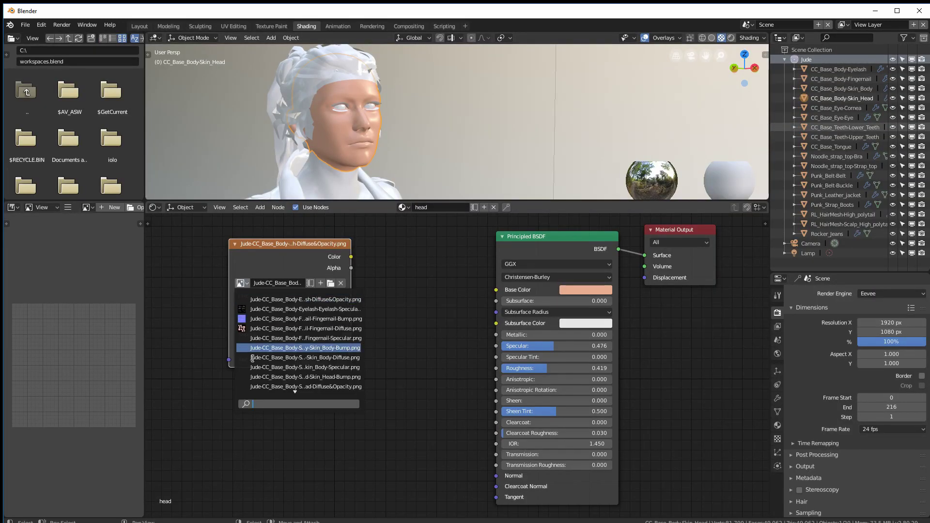
left_click(281, 258)
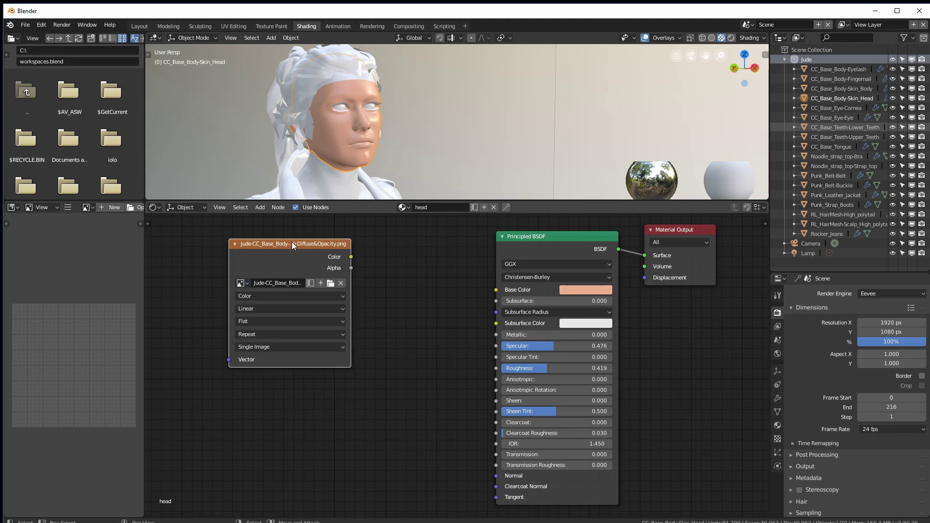
left_click_drag(291, 242, 293, 243)
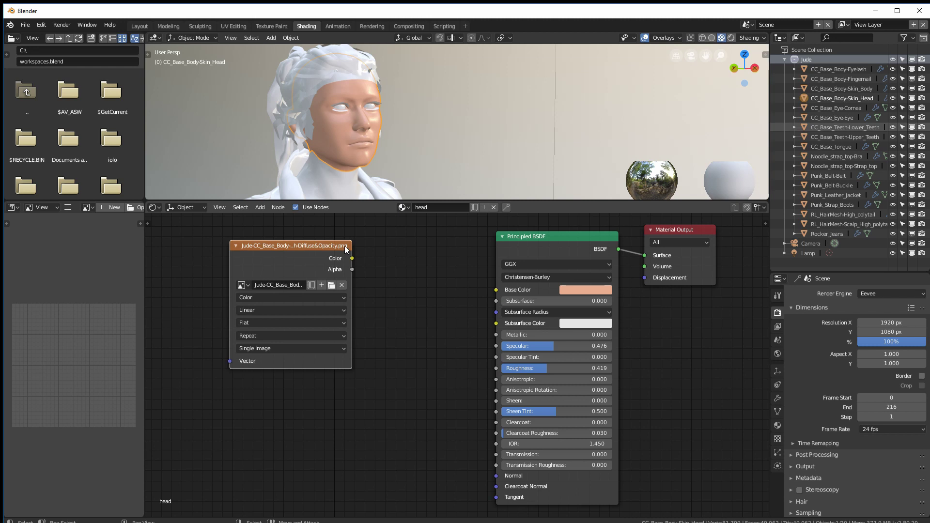
left_click(247, 285)
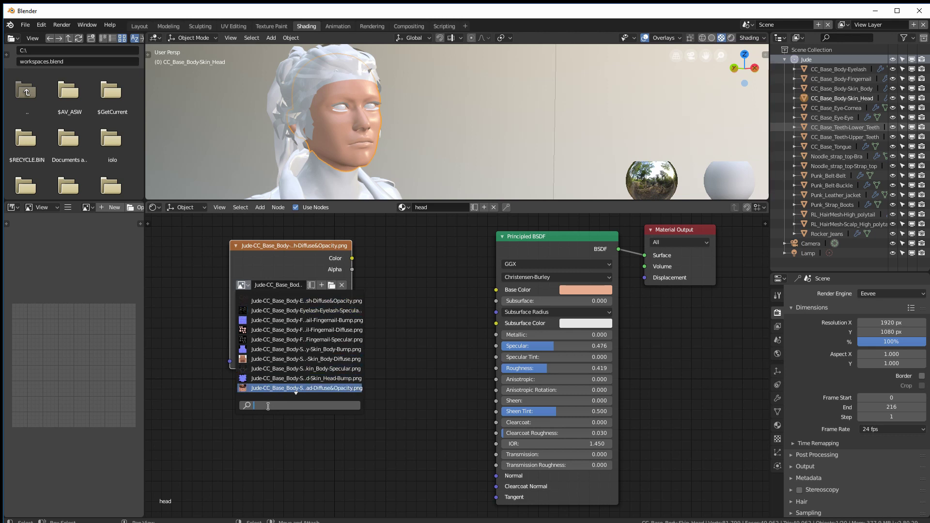
type("head")
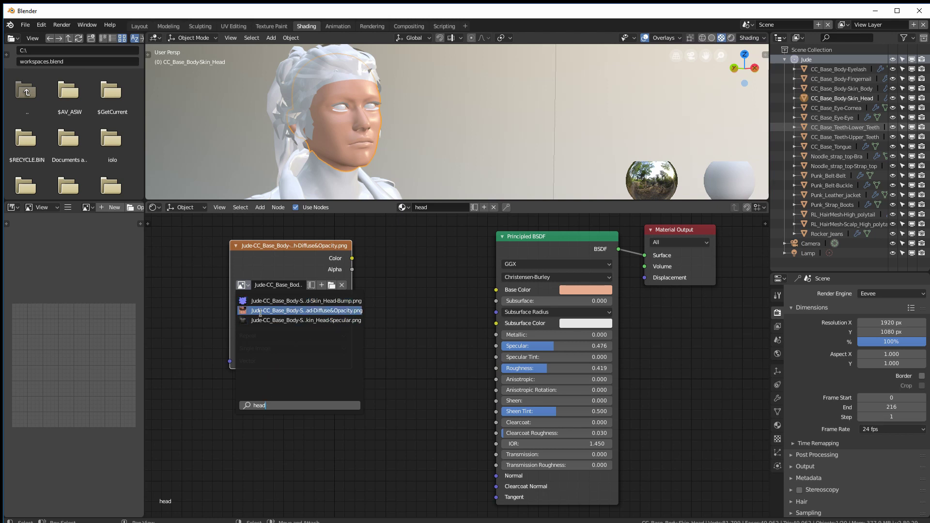
left_click(295, 312)
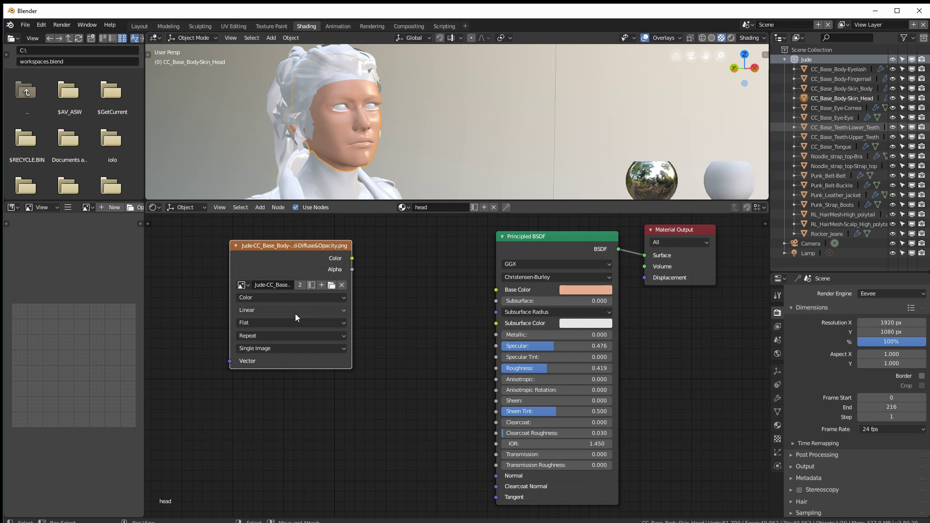
left_click_drag(352, 259, 497, 290)
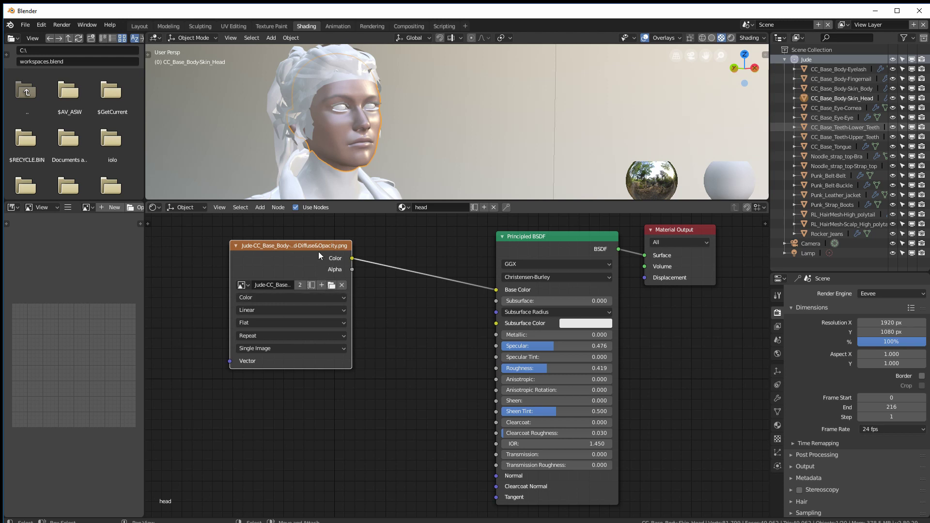
- Reposition the diffuse Image Texture node slightly higher in the node layout
mouse_move(318, 252)
left_mouse_down()
mouse_move(316, 275)
mouse_move(321, 267)
left_mouse_up()
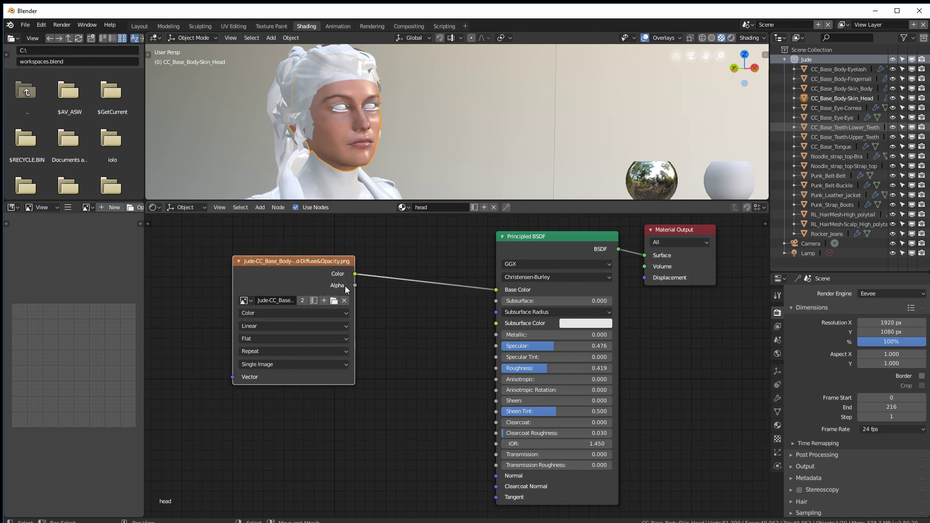
left_click_drag(330, 261, 329, 258)
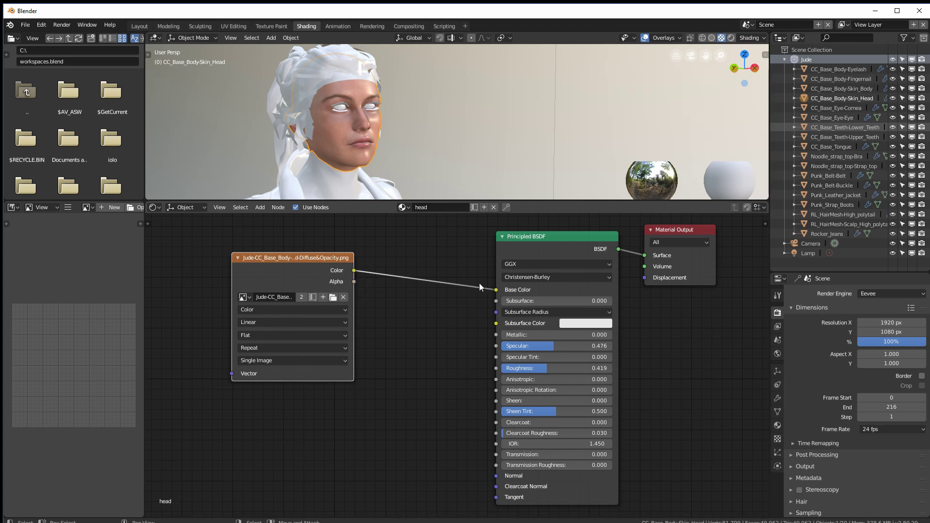
left_click_drag(479, 287, 479, 286)
left_click_drag(313, 263, 310, 254)
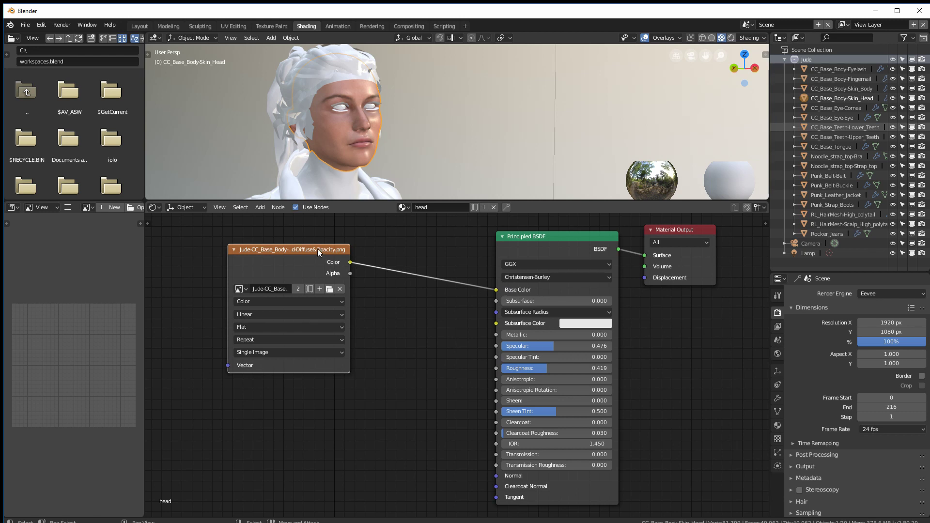
left_click_drag(318, 248, 284, 230)
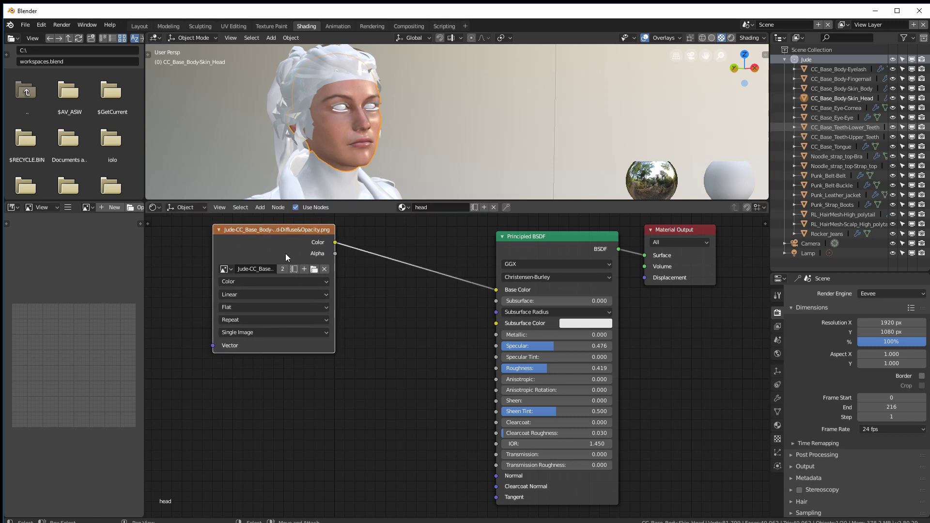
left_click_drag(279, 234, 281, 232)
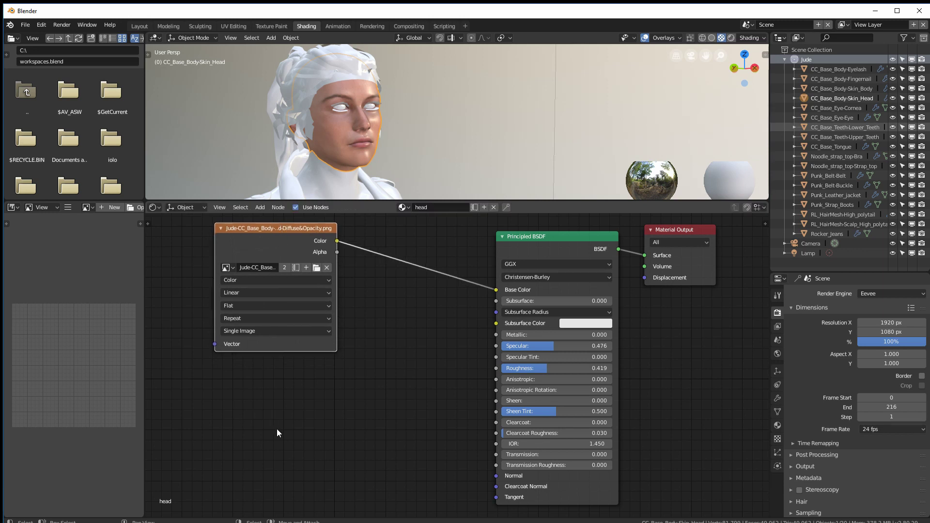
- Add a second Image Texture node below the diffuse one, holding the Head Specular image
key("shift+a")
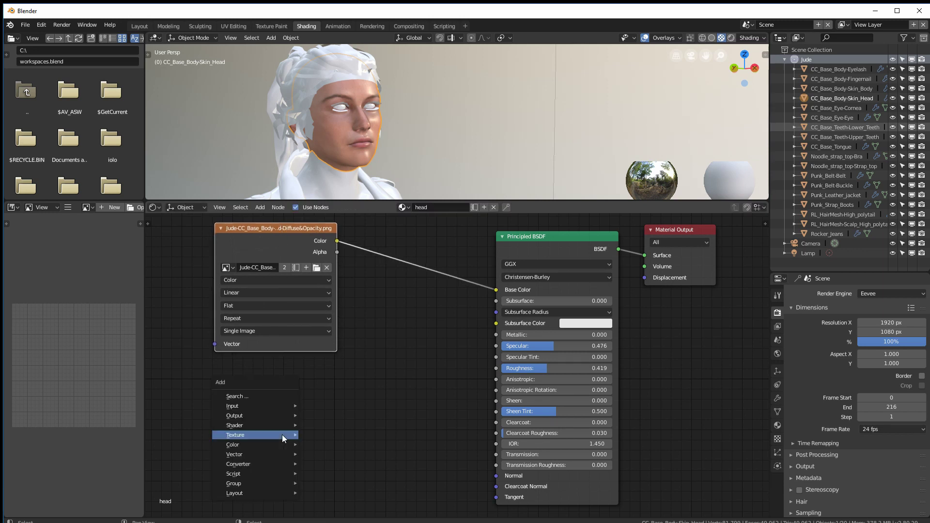
mouse_move(290, 435)
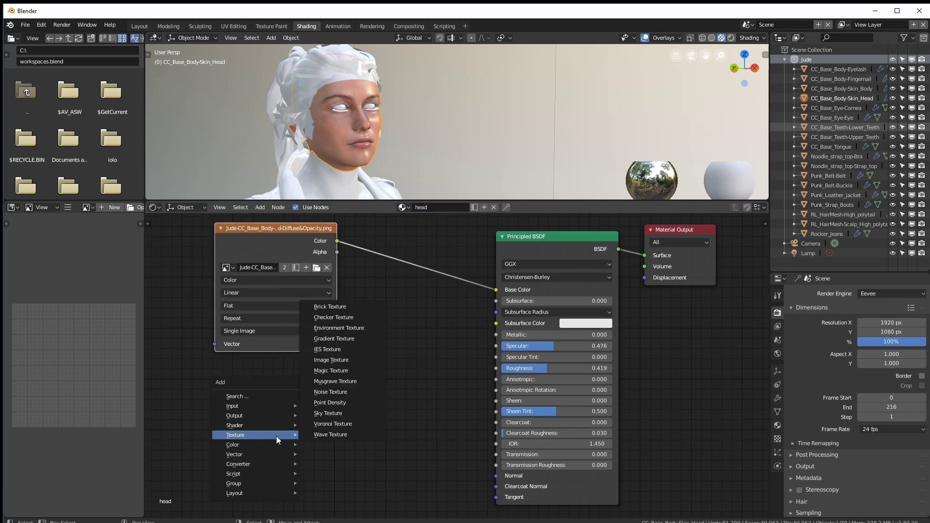
left_click(345, 361)
left_click(275, 359)
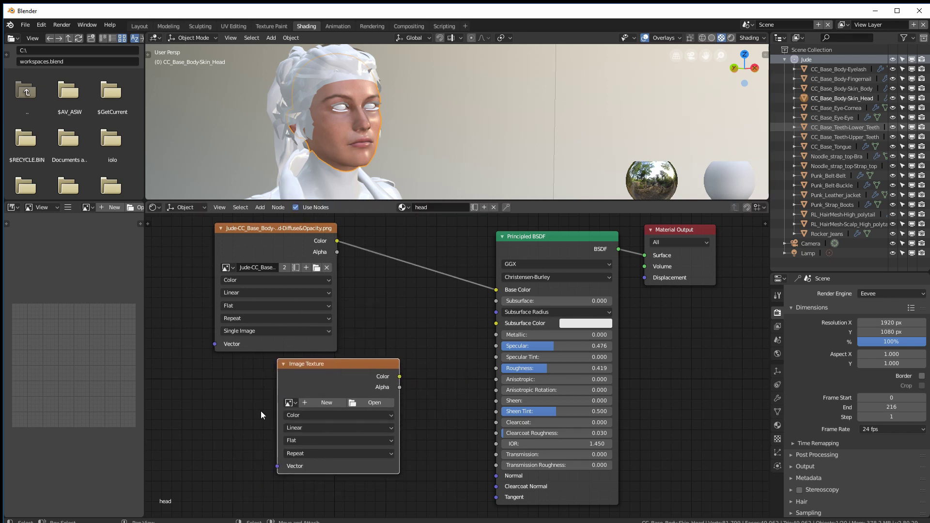
left_click(292, 402)
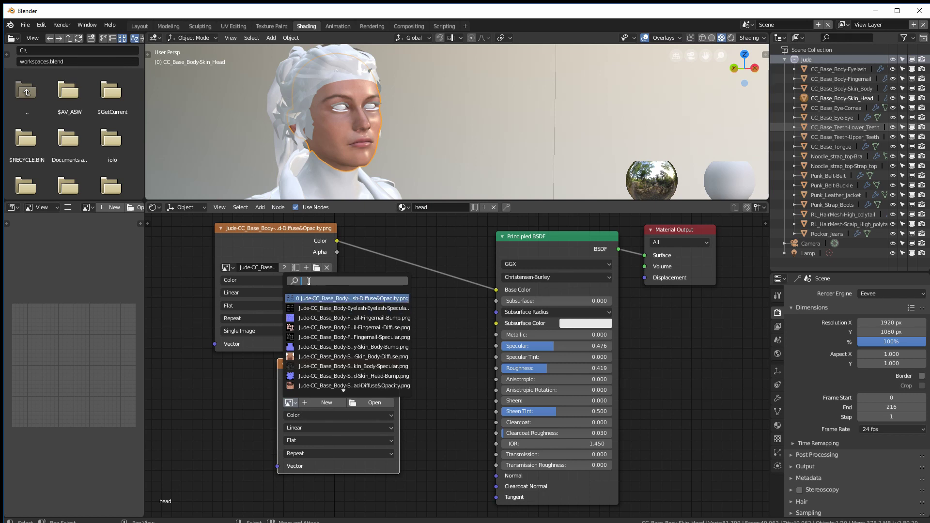
type("head")
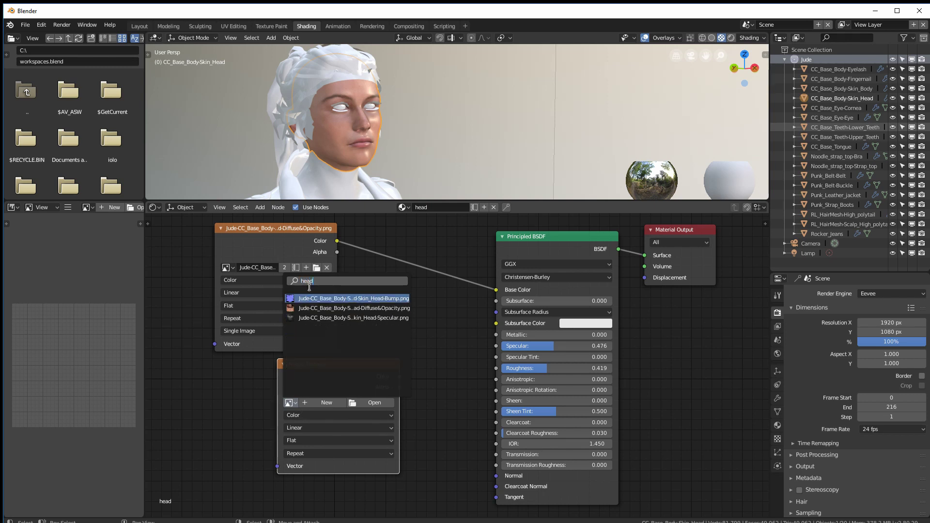
left_click(334, 318)
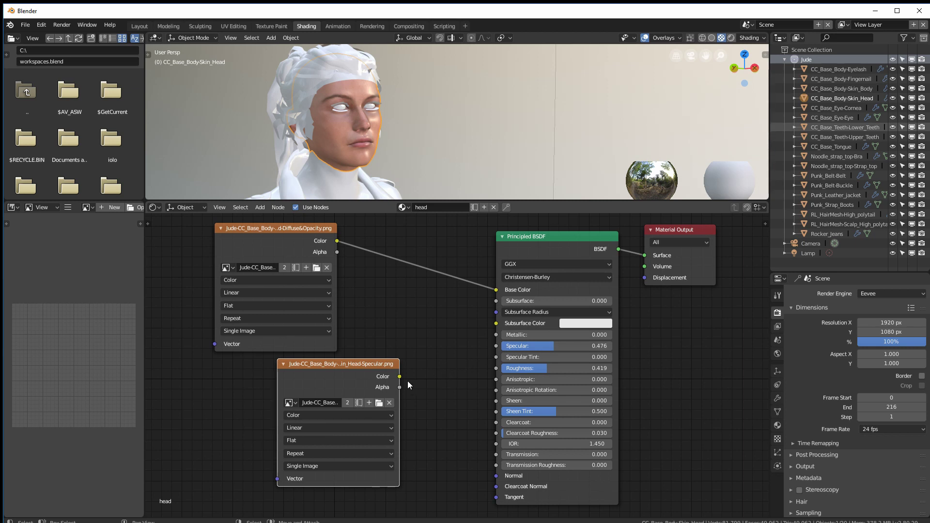
- Link the specular image's Color to the Principled BSDF Specular input and tidy the nodes
left_click_drag(347, 376, 342, 376)
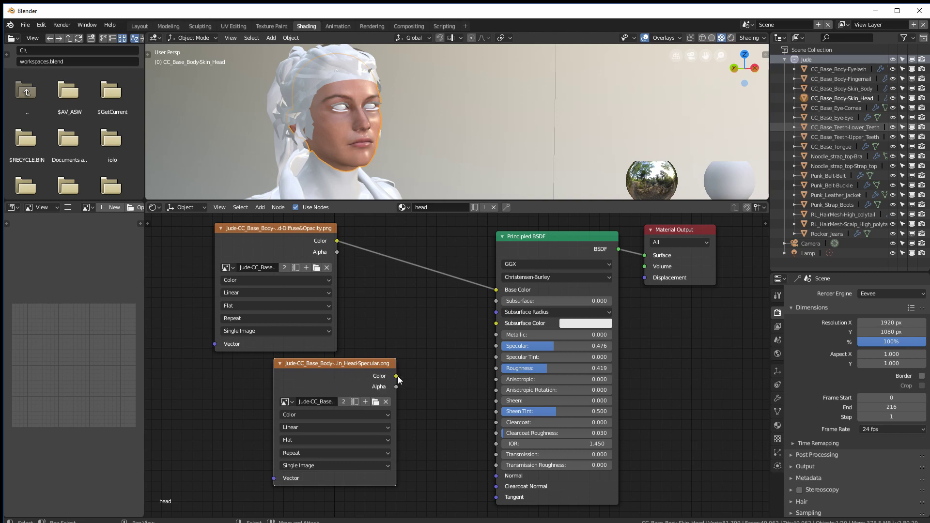
left_click_drag(397, 376, 390, 378)
left_click_drag(397, 377, 435, 362)
left_click_drag(446, 364, 497, 346)
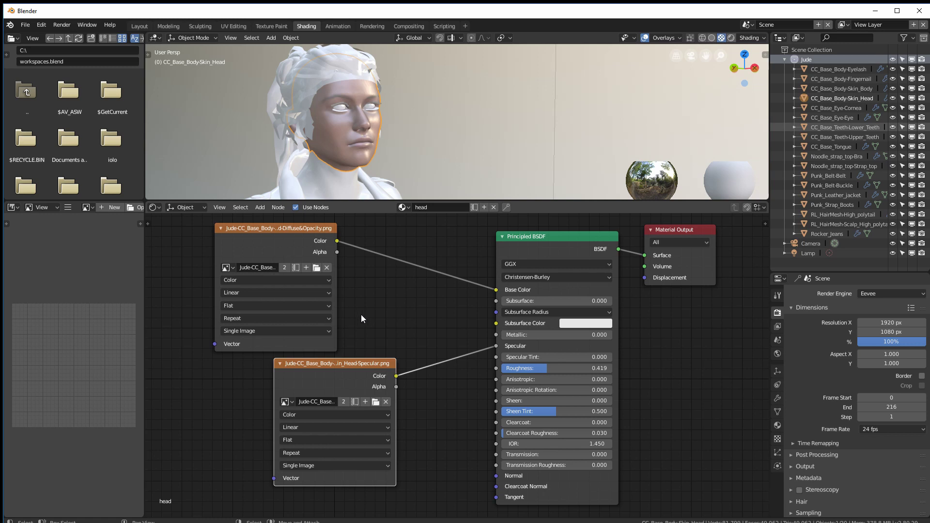
left_click_drag(290, 225, 444, 367)
middle_click_drag(444, 367, 455, 287)
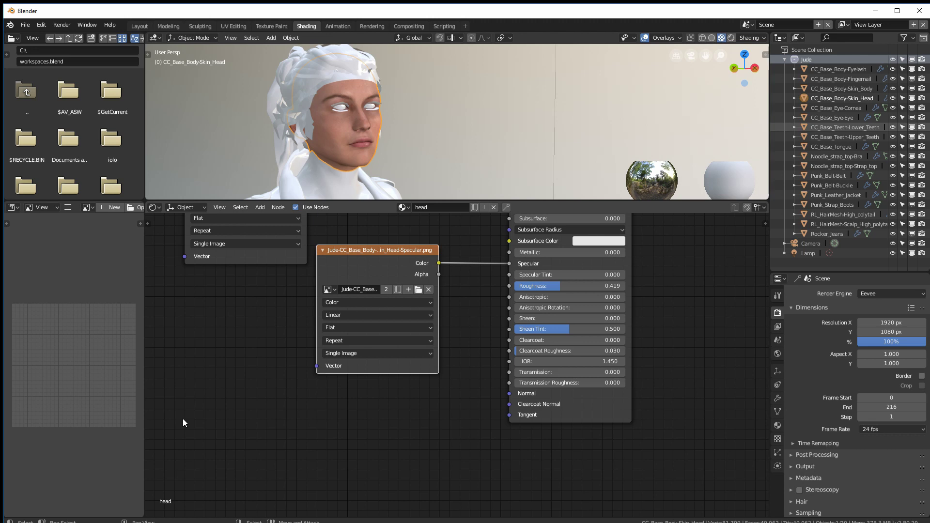
- Add a third Image Texture node at lower left holding the Head Bump image
key("shift+a")
mouse_move(204, 415)
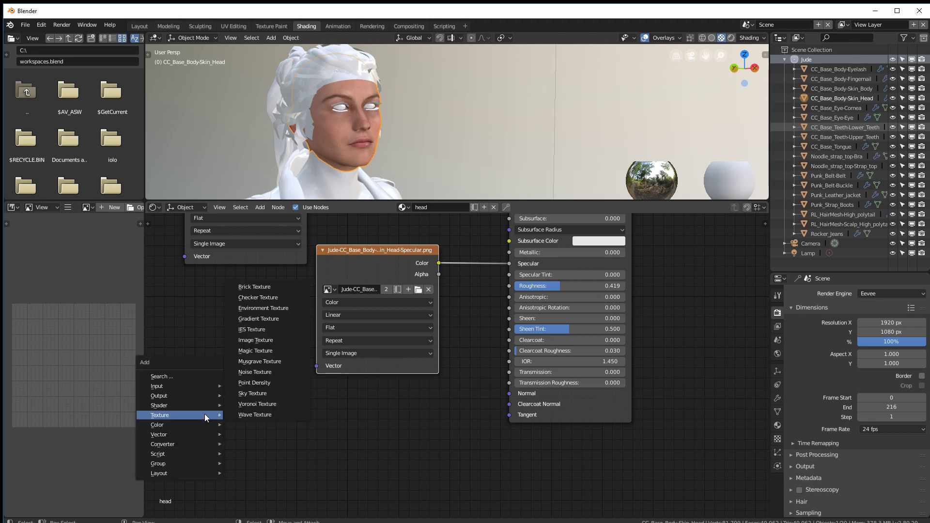
left_click(255, 340)
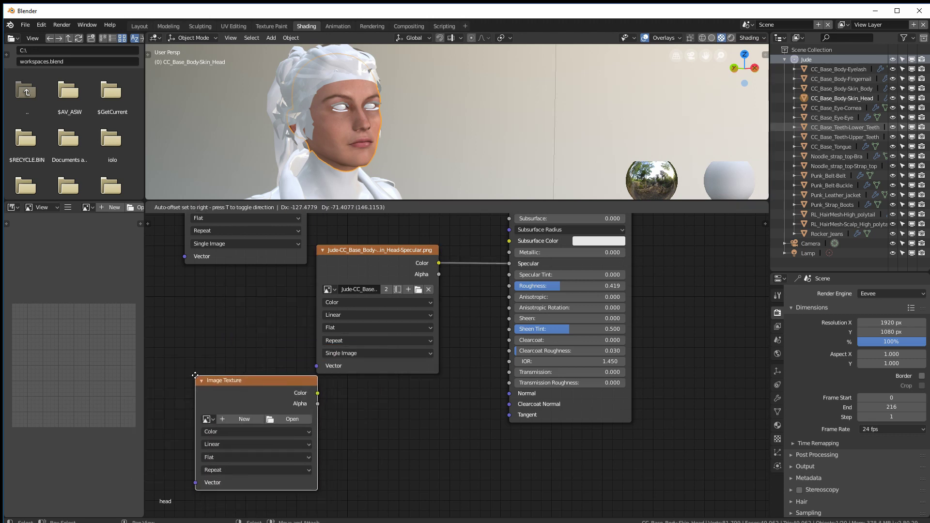
left_click(199, 385)
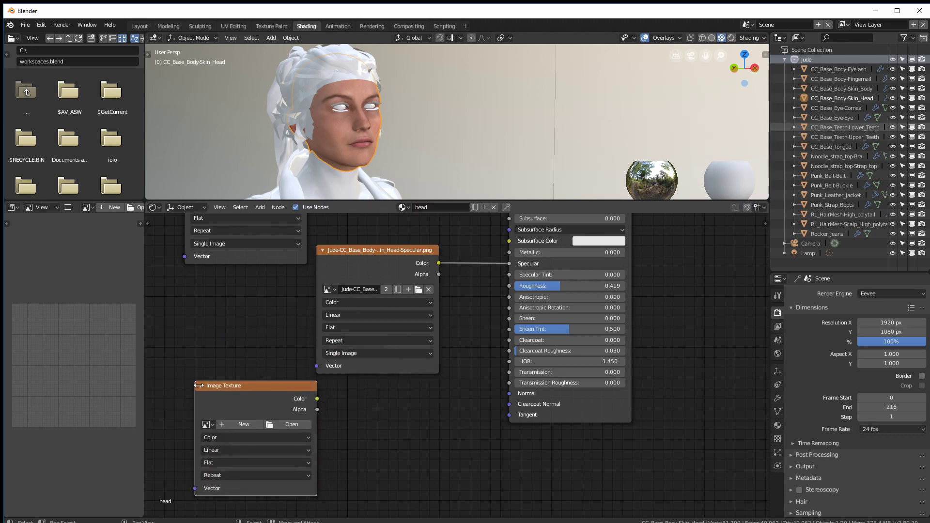
left_click(213, 424)
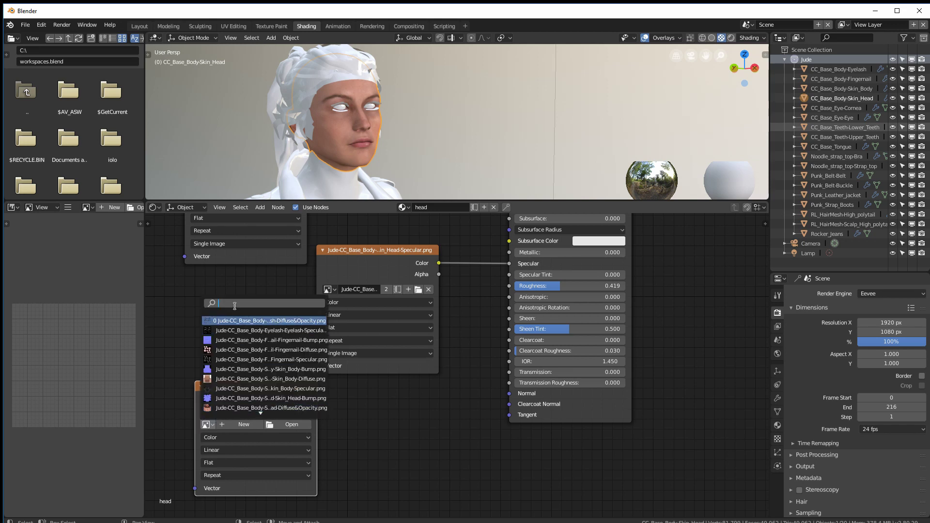
type("head")
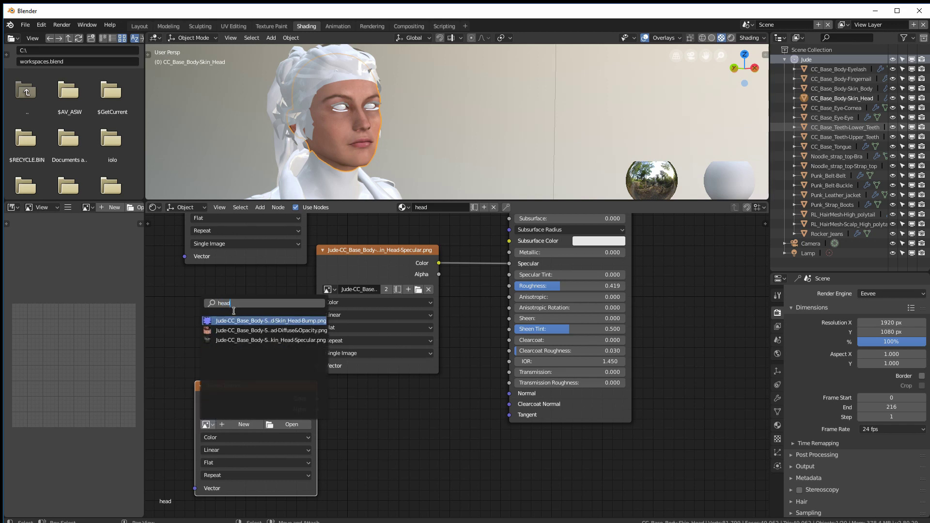
left_click(243, 321)
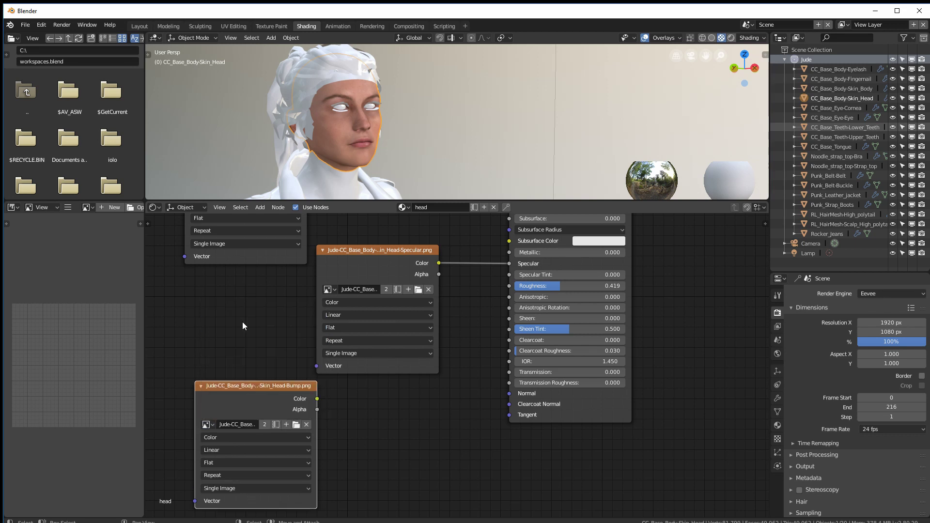
left_click_drag(245, 388, 238, 385)
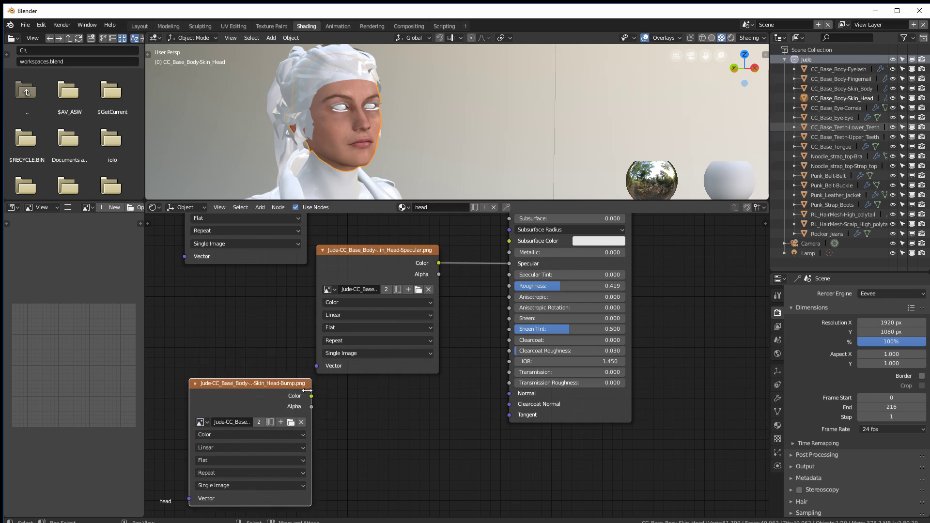
- Test the bump image on the Principled BSDF Normal input, then cut that link
left_click_drag(310, 396, 343, 403)
left_click_drag(416, 411, 504, 393)
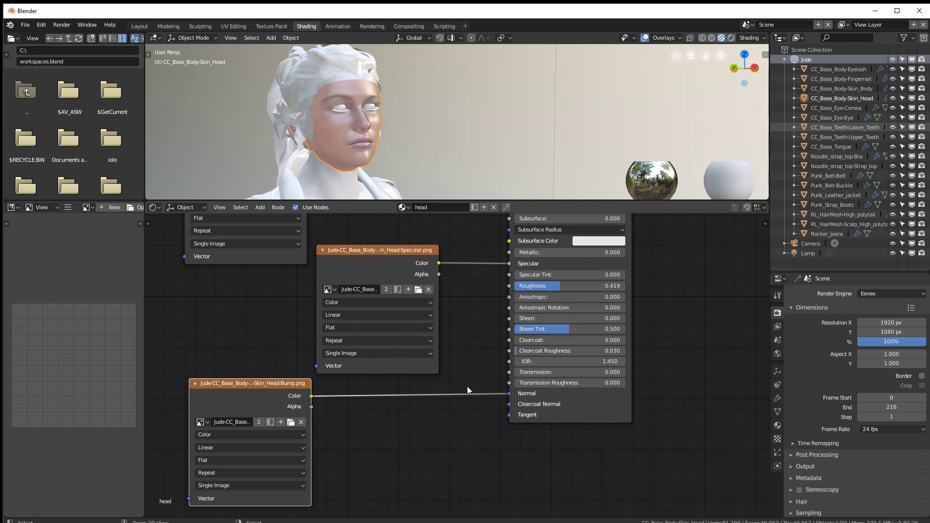
left_click_drag(495, 392, 452, 434)
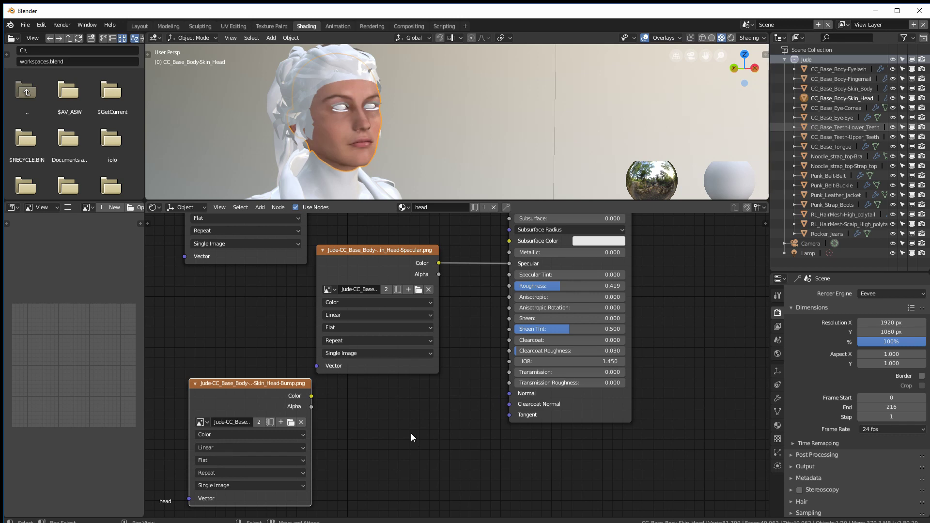
left_click_drag(311, 396, 505, 393)
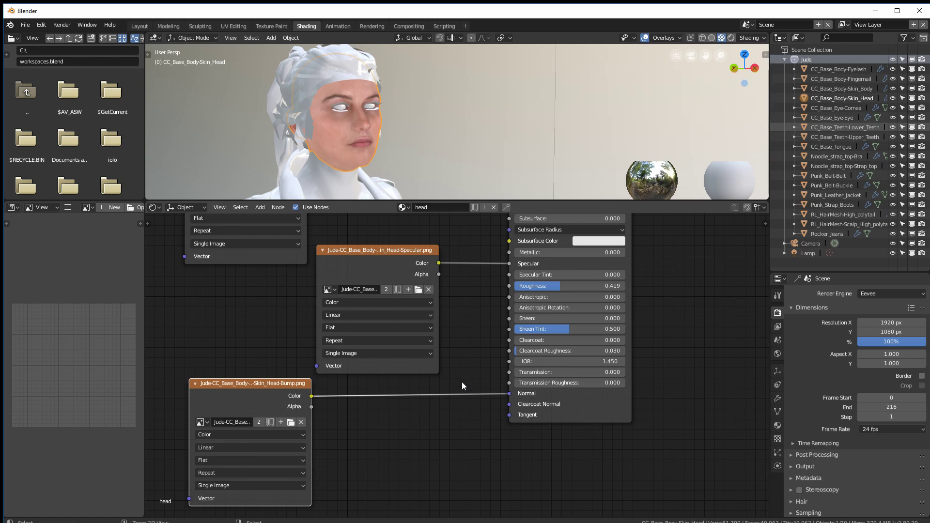
right_click_drag(462, 380, 441, 424, "ctrl")
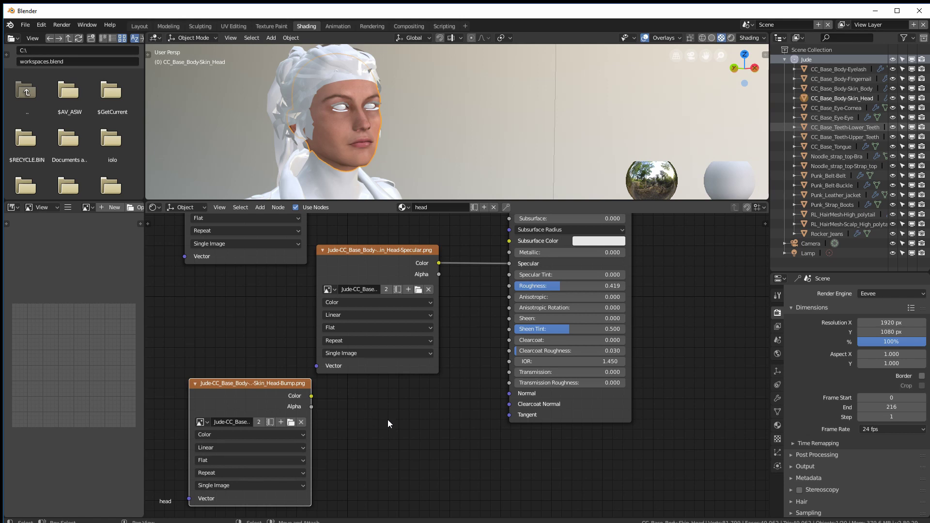
- Insert a Normal Map node between the Head Bump image's Color and the Principled BSDF Normal
key("shift+a")
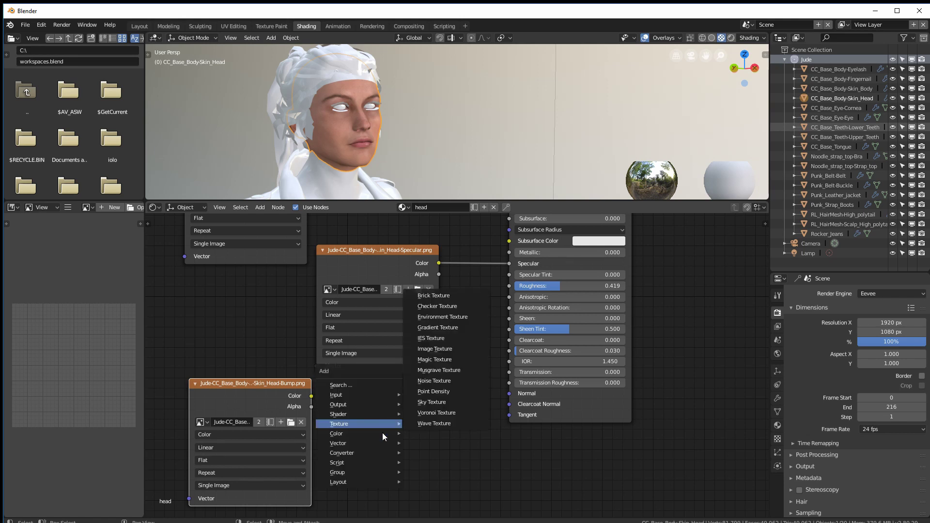
mouse_move(380, 443)
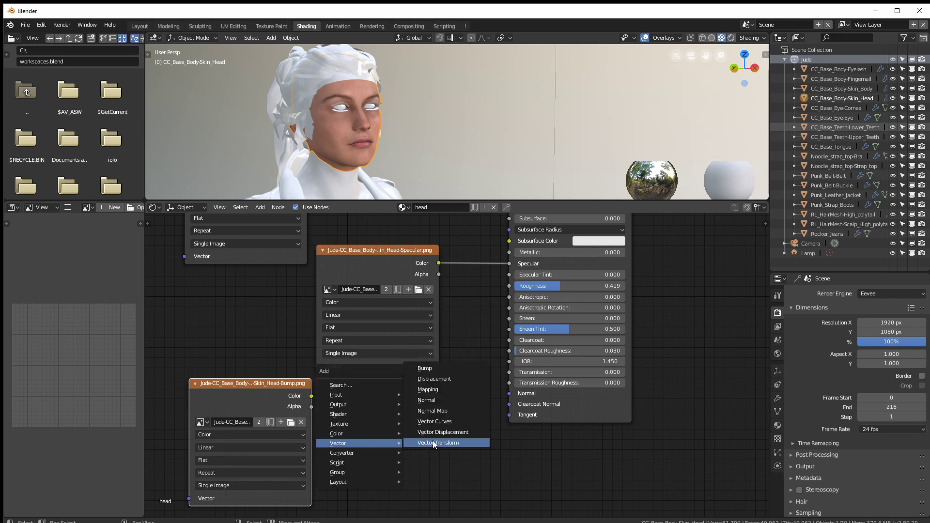
left_click(451, 411)
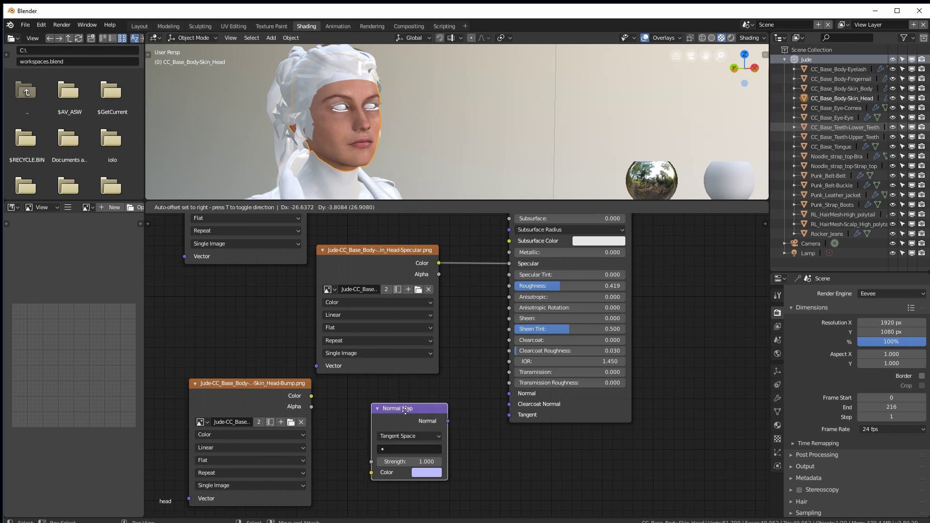
left_click(407, 403)
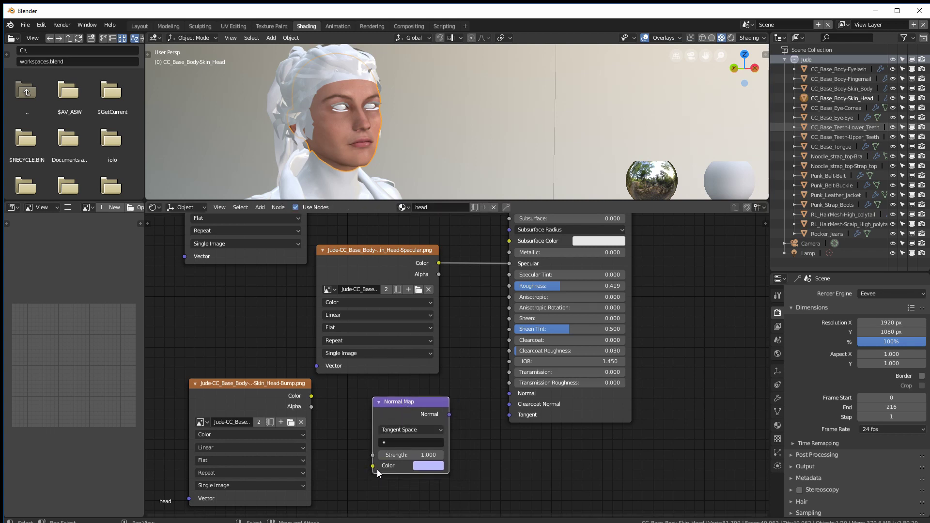
left_click_drag(313, 398, 312, 398)
left_click_drag(364, 462, 372, 465)
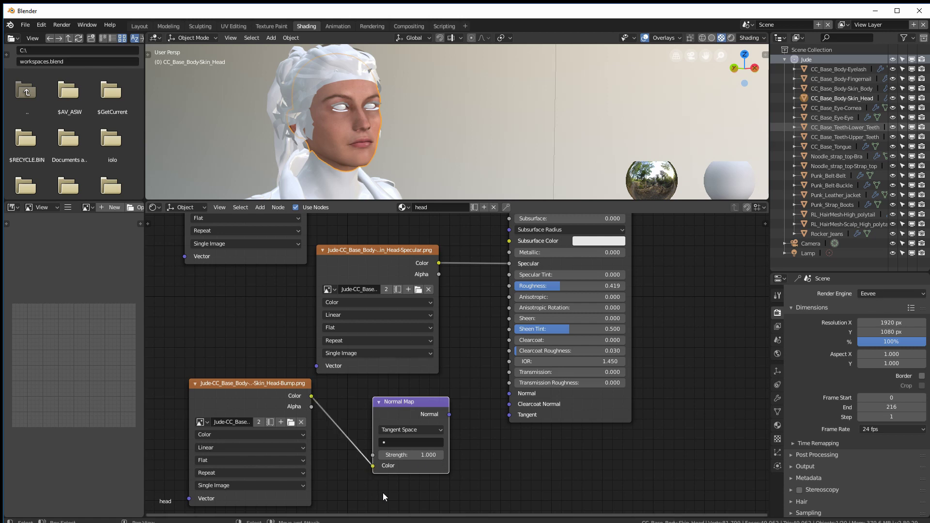
left_click_drag(450, 414, 509, 394)
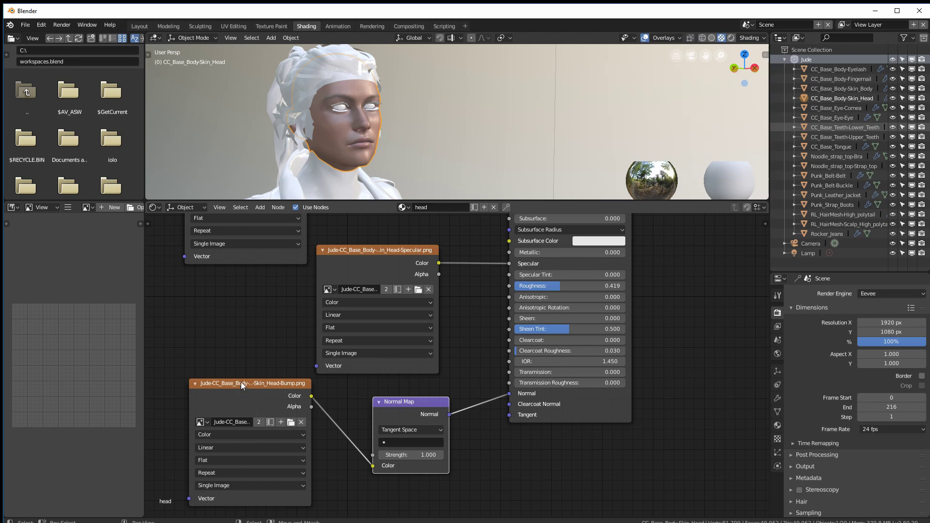
- Set the Head Bump image's Color Space to Non-Color Data
left_click(211, 435)
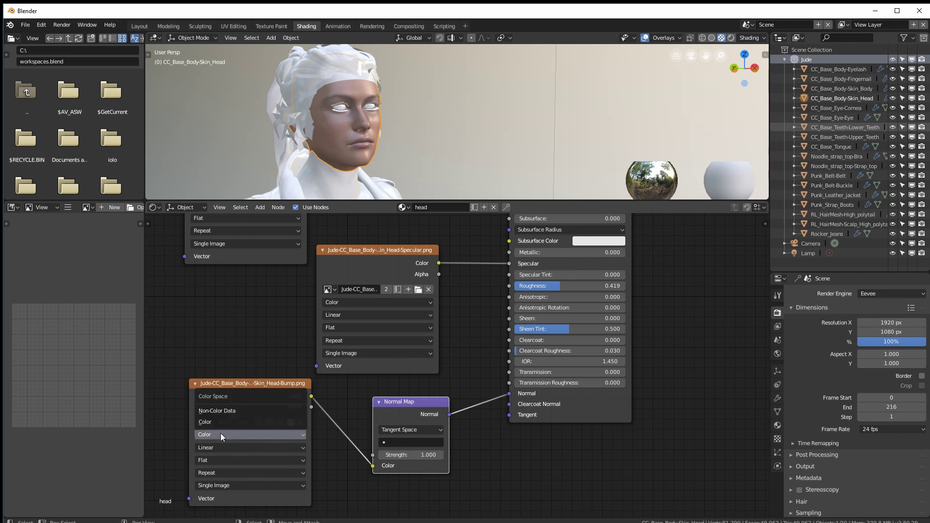
left_click(228, 410)
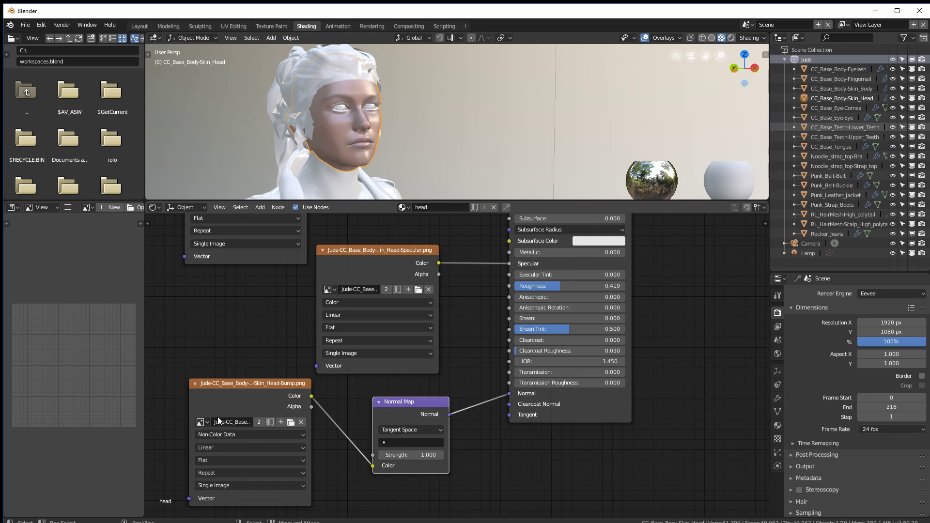
middle_click_drag(394, 149, 418, 138)
scroll(417, 138, "up", 3)
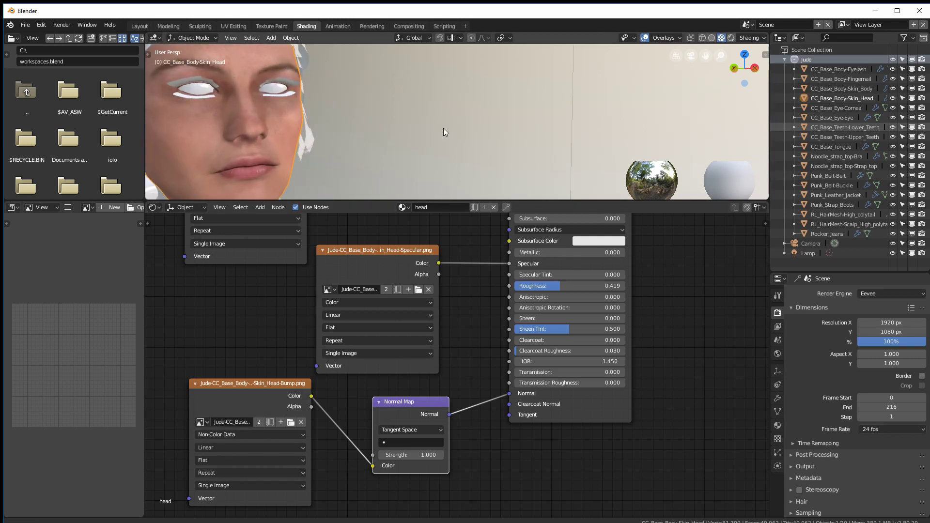
mouse_move(324, 130)
middle_mouse_down()
mouse_move(300, 138)
mouse_move(332, 147)
middle_mouse_up()
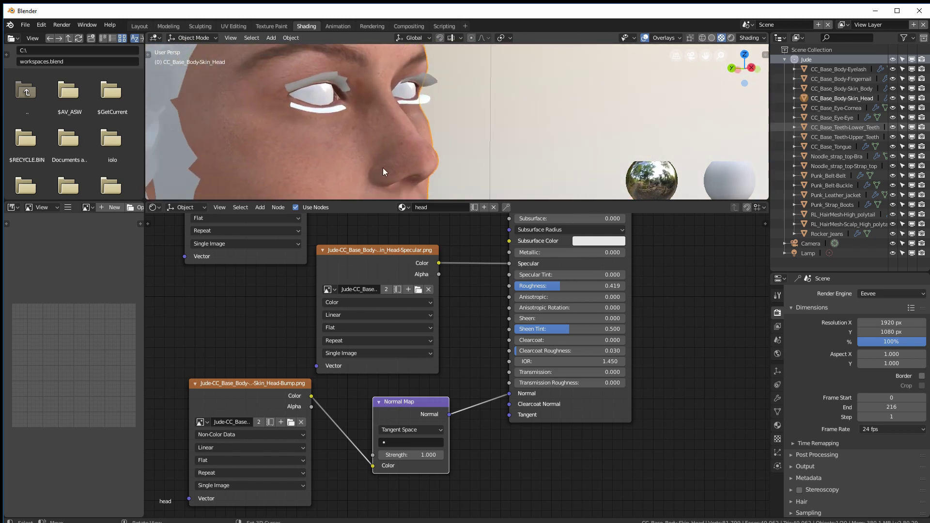
- Set the Normal Map Strength to 0.5 and move the Normal Map node up-left
mouse_move(409, 455)
left_mouse_down()
mouse_move(482, 450)
mouse_move(419, 455)
mouse_move(428, 455)
left_mouse_up()
left_click(429, 455)
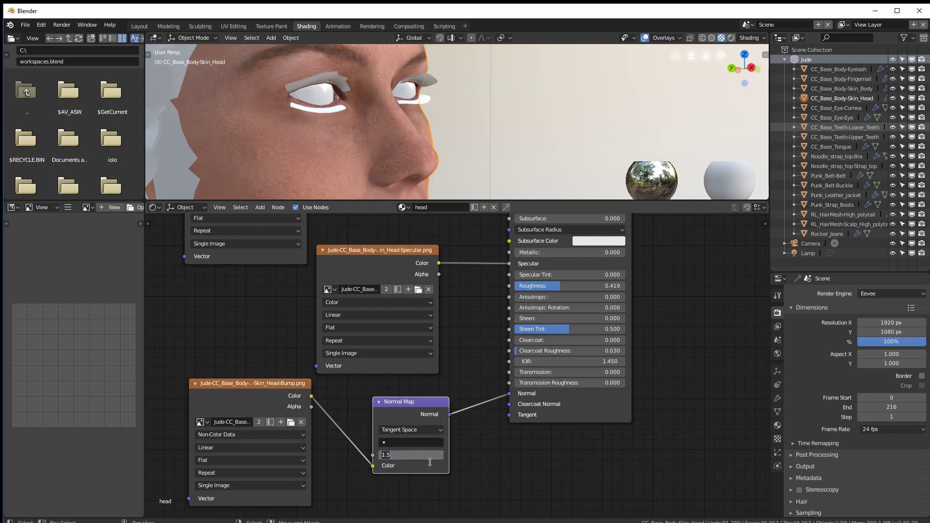
type("0.5")
key("Return")
right_click(402, 454)
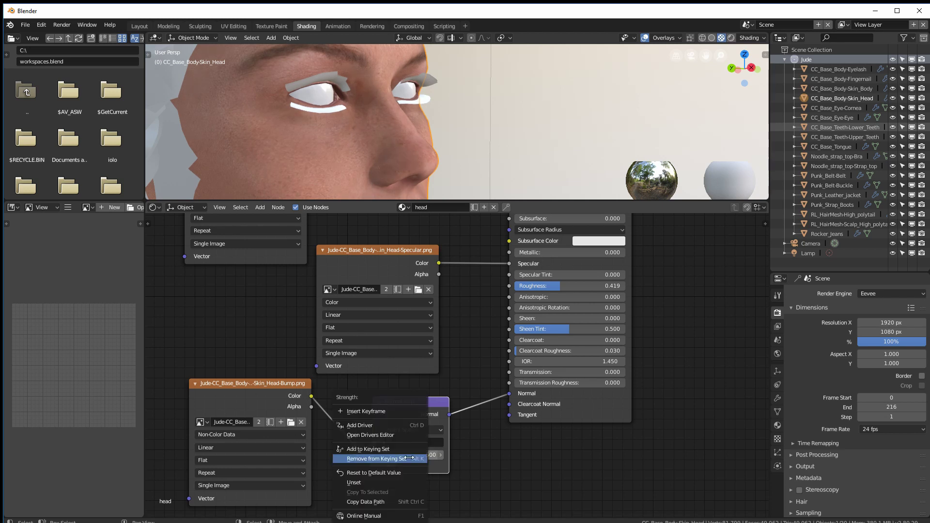
left_click(394, 477)
left_click_drag(415, 455, 431, 455)
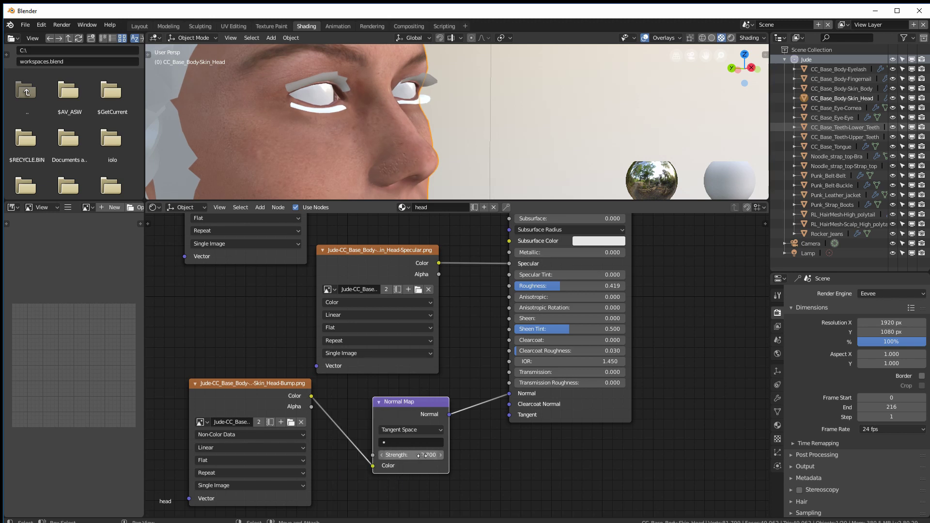
left_click(415, 456)
type("0.5")
key("Return")
left_click_drag(405, 401, 394, 396)
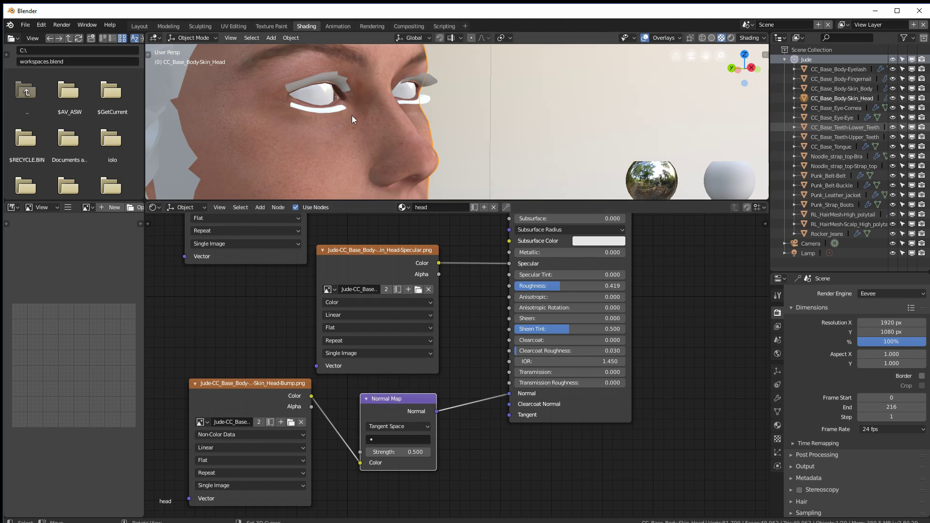
middle_click_drag(351, 116, 371, 135)
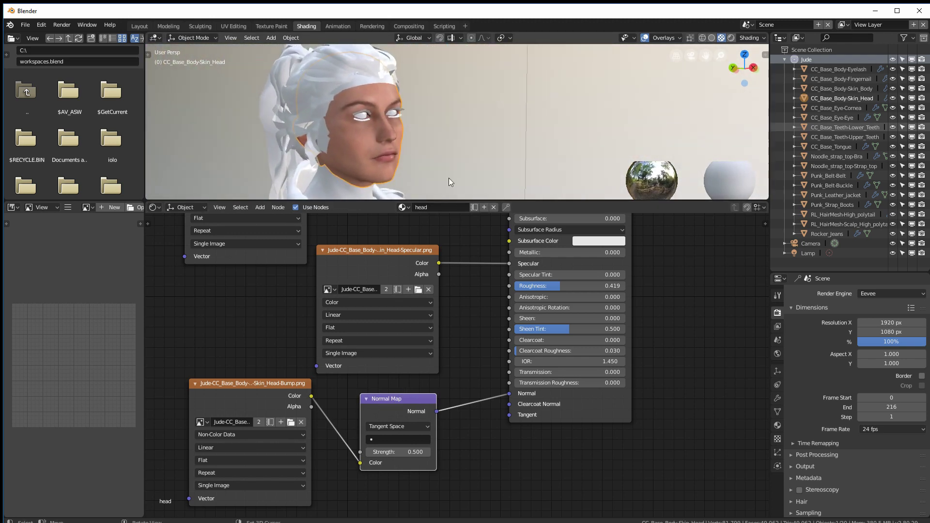
- Lower the head shader's Roughness to 0.381 and zoom out over the node tree
left_click_drag(548, 285, 544, 274)
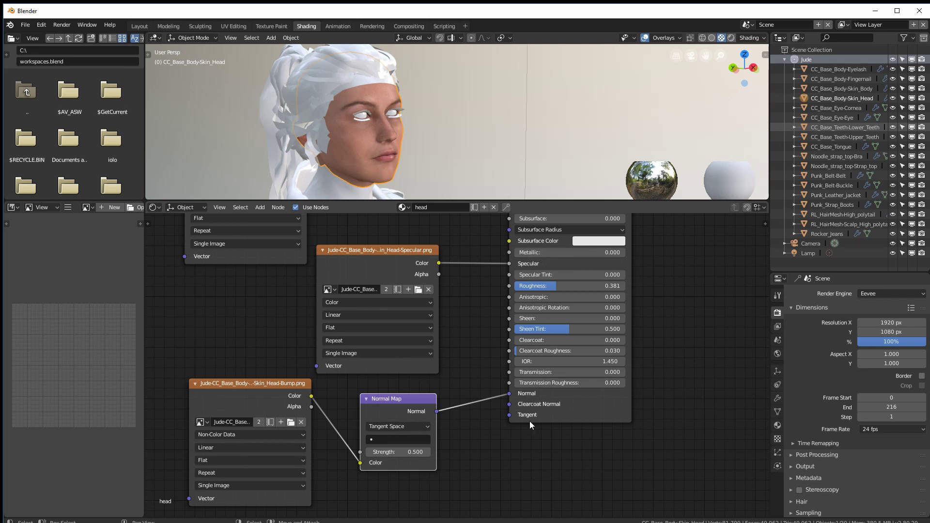
middle_click_drag(500, 283, 510, 340)
middle_click_drag(449, 156, 400, 91)
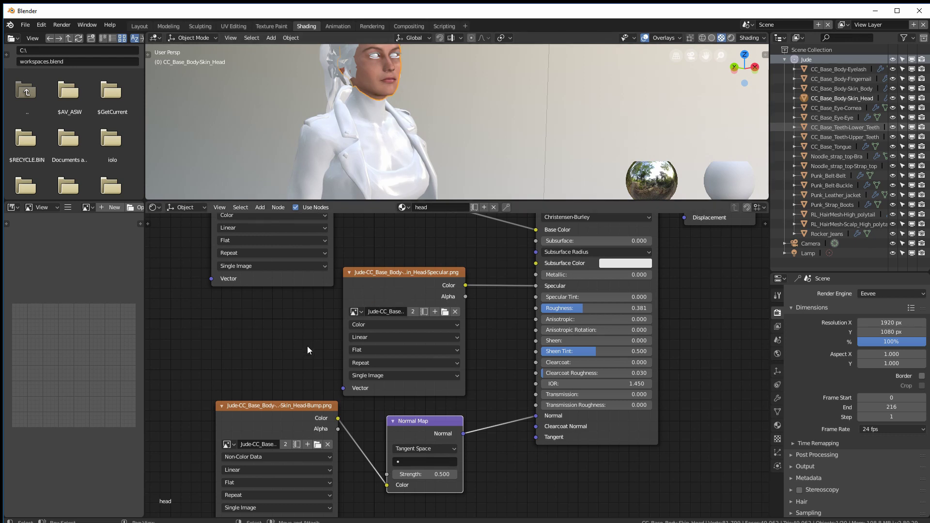
scroll(272, 341, "down", 3)
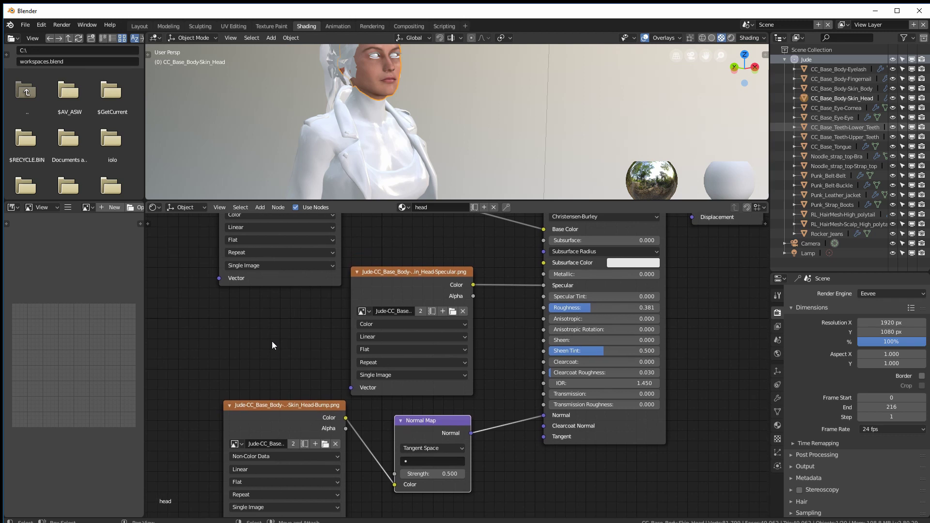
scroll(278, 337, "down", 2)
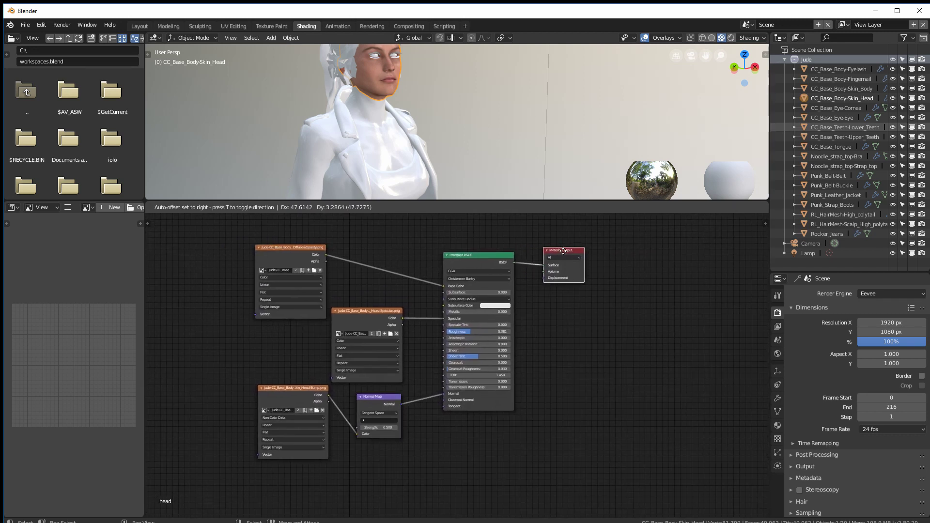
- Box-select all head nodes except Material Output, then select the body skin mesh
left_click_drag(563, 250, 559, 252)
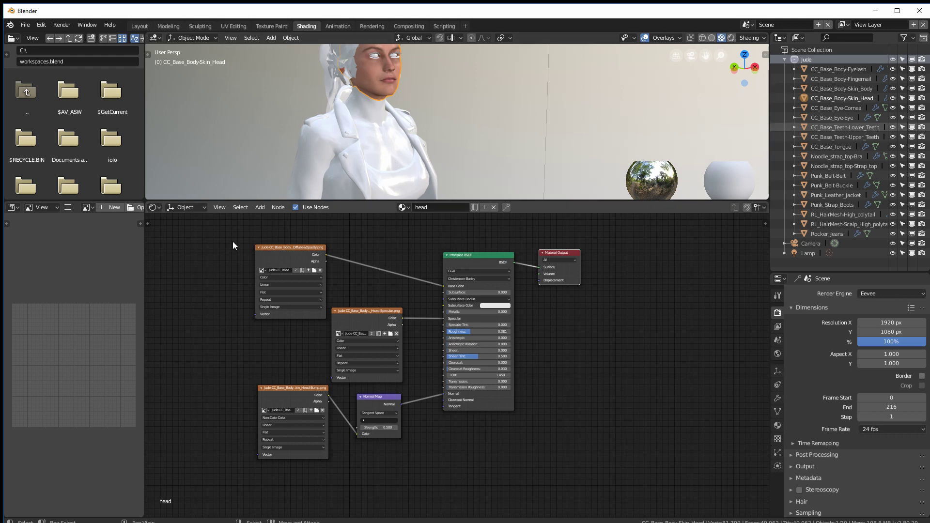
left_click_drag(199, 226, 472, 478)
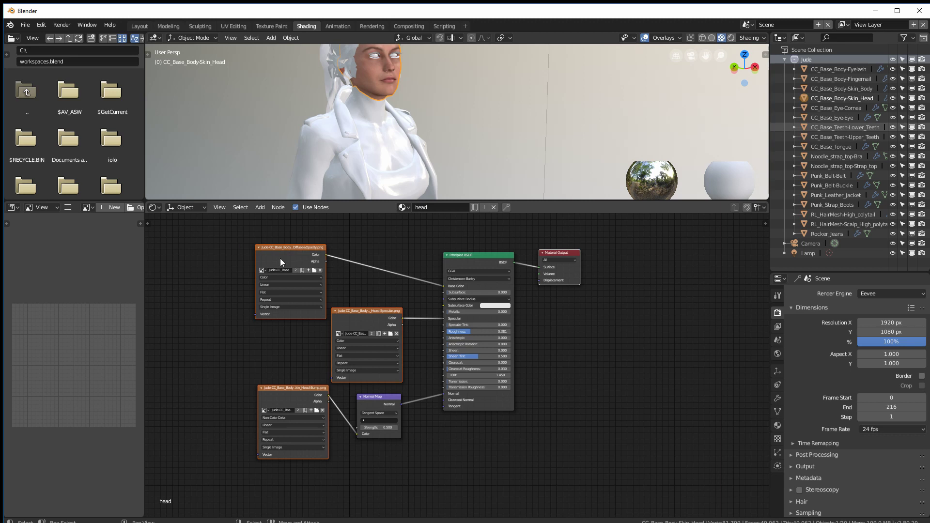
left_click_drag(223, 231, 476, 473)
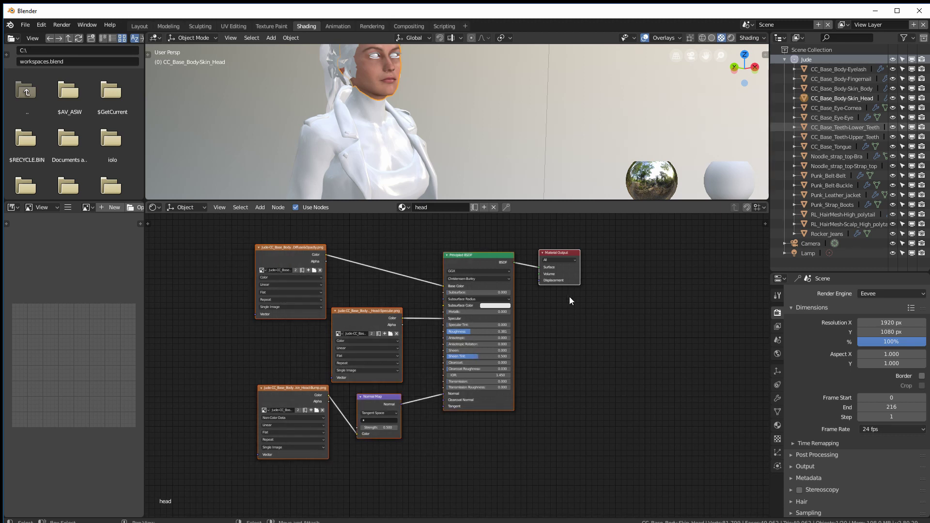
left_click_drag(559, 251, 568, 248)
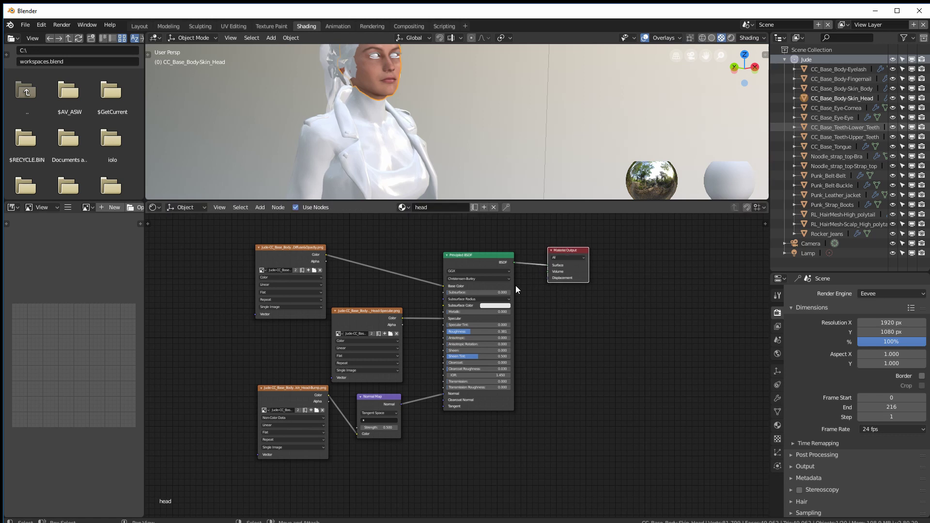
left_click_drag(216, 233, 503, 464)
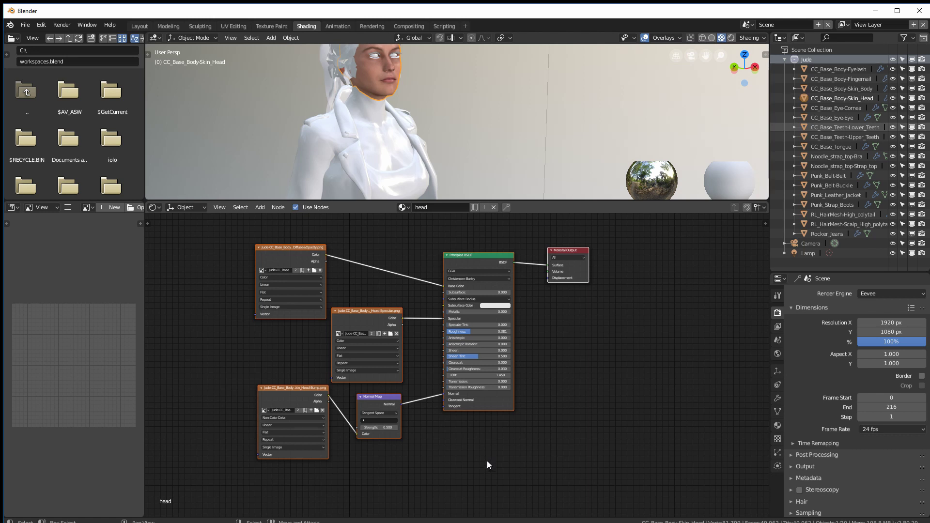
left_click(373, 133)
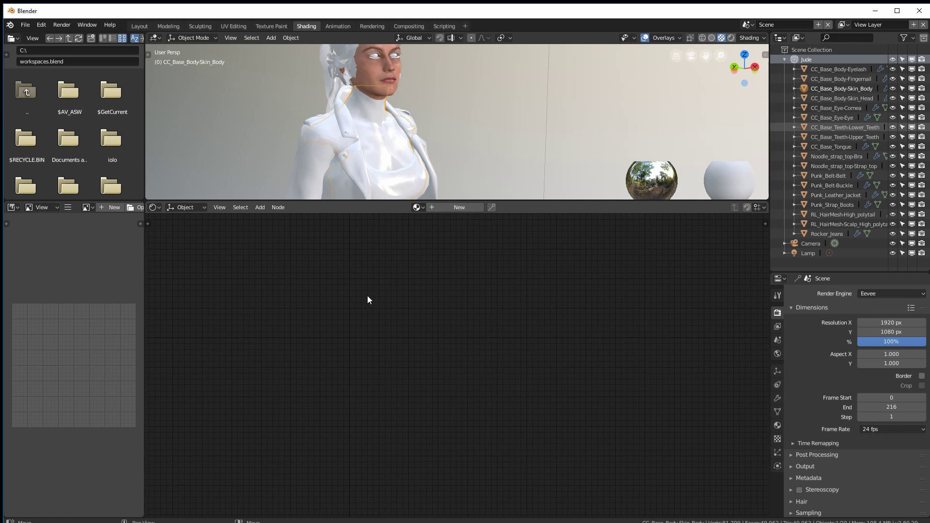
- Create a new material for the body mesh and name it 'body'
left_click(458, 207)
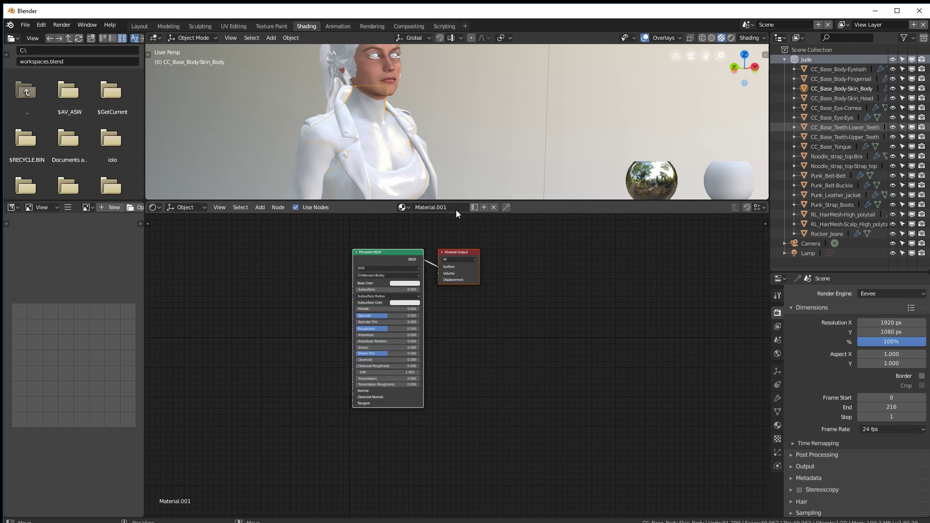
left_click(452, 207)
left_click_drag(452, 207, 390, 218)
type("body")
key("Return")
- Replace the default Principled BSDF with the pasted head nodes and link the shader to Surface
mouse_move(379, 253)
left_mouse_down()
mouse_move(384, 267)
mouse_move(372, 257)
left_mouse_up()
key("x")
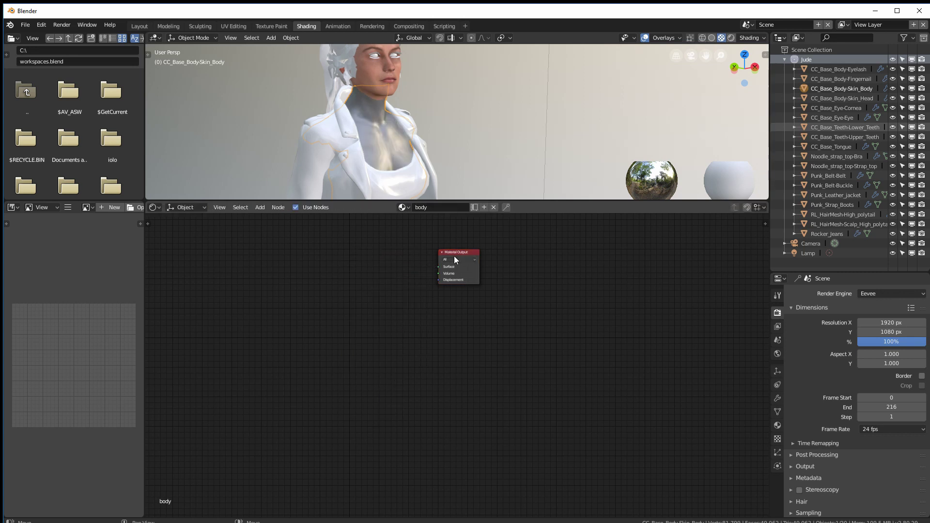
left_click_drag(454, 256, 656, 252)
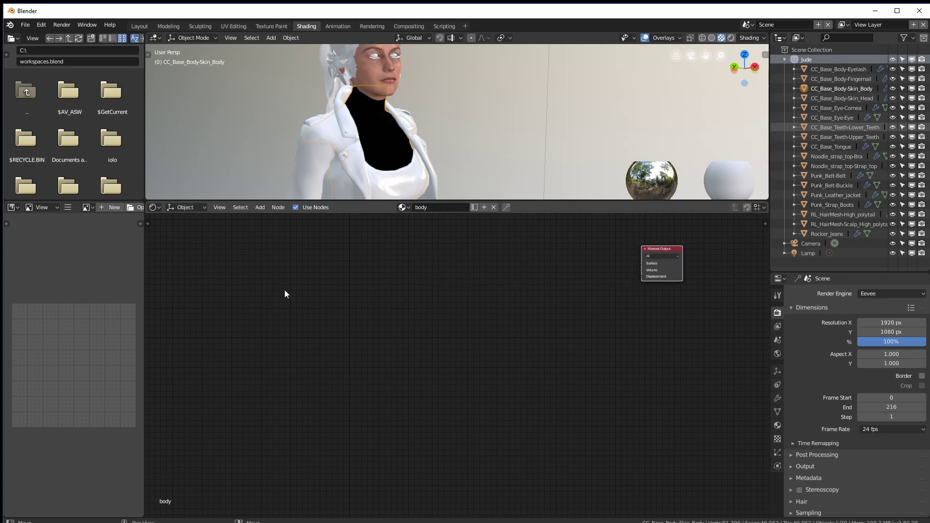
key("ctrl+v")
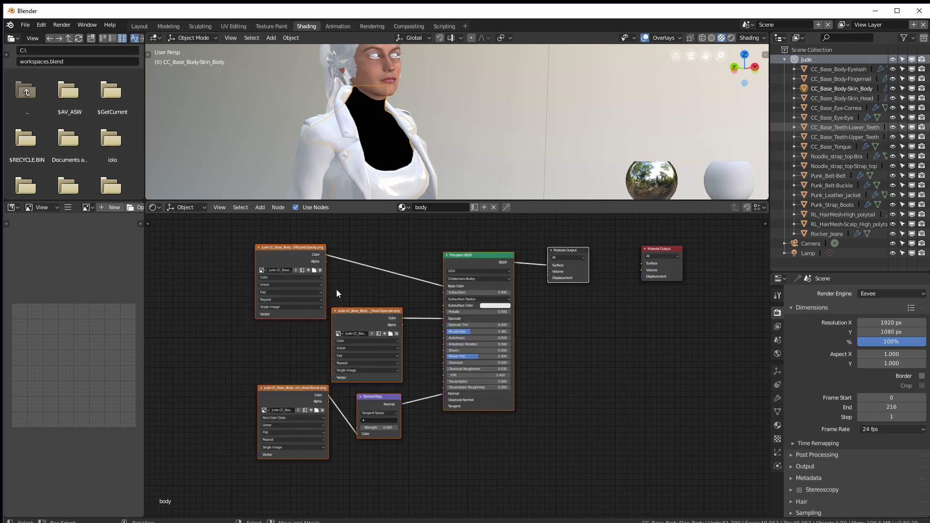
left_click(566, 250)
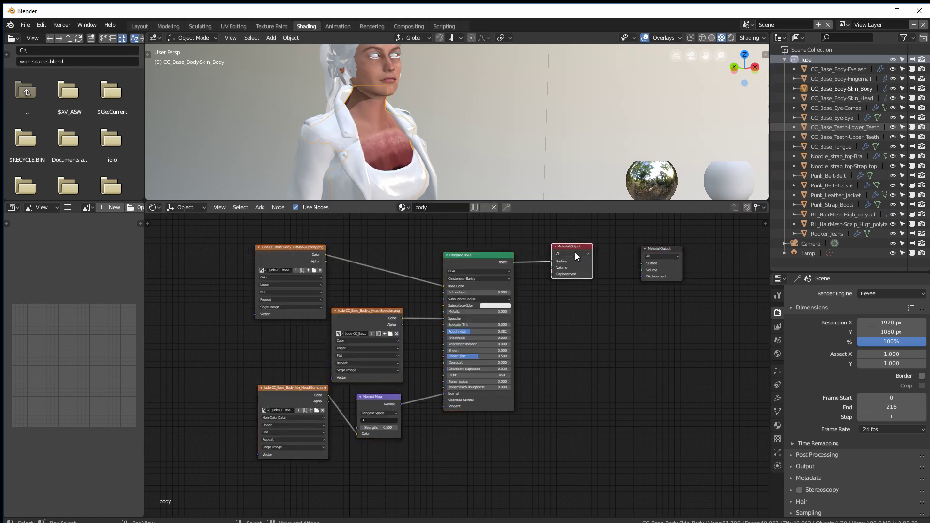
key("x")
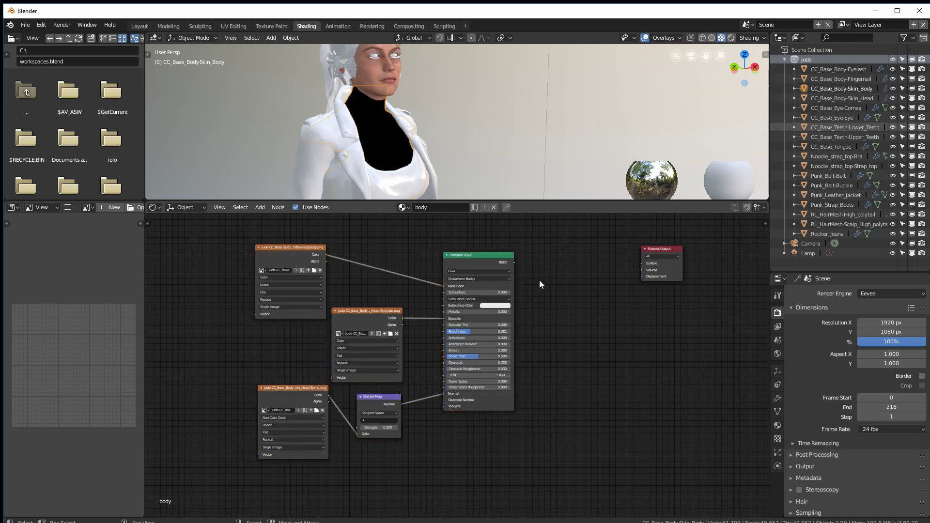
scroll(541, 281, "up", 3)
middle_click_drag(548, 272, 525, 323)
mouse_move(511, 272)
left_mouse_down()
mouse_move(668, 274)
mouse_move(661, 270)
left_mouse_up()
- Tidy the node layout so Principled BSDF and Material Output sit closer together
middle_click_drag(499, 269, 562, 227)
left_click_drag(514, 243, 567, 234)
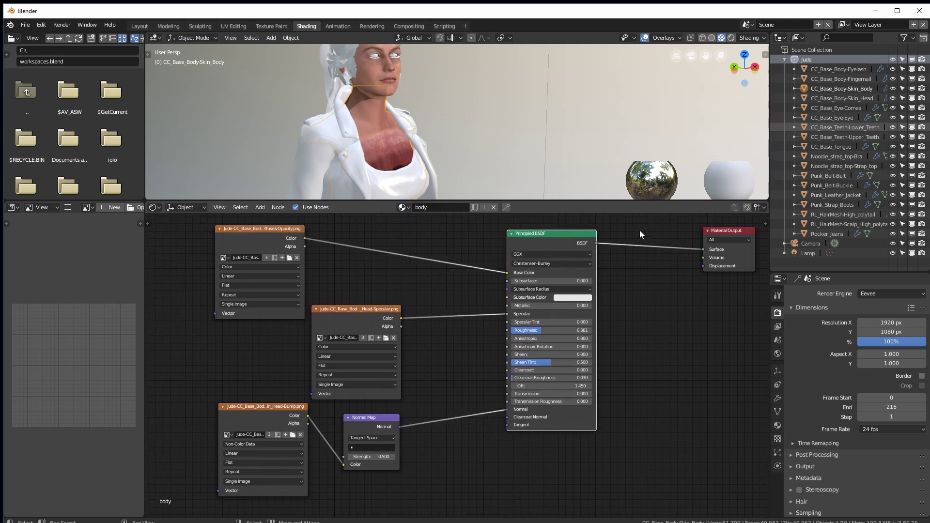
left_click_drag(719, 231, 639, 231)
middle_click_drag(356, 273, 391, 276)
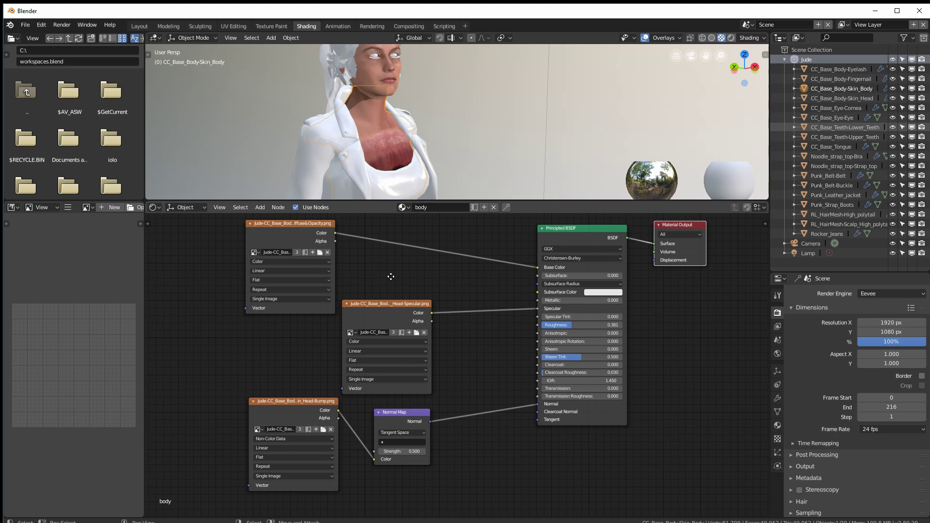
- Load the Body Diffuse and Body Specular images into the diffuse and specular texture nodes
left_click(256, 253)
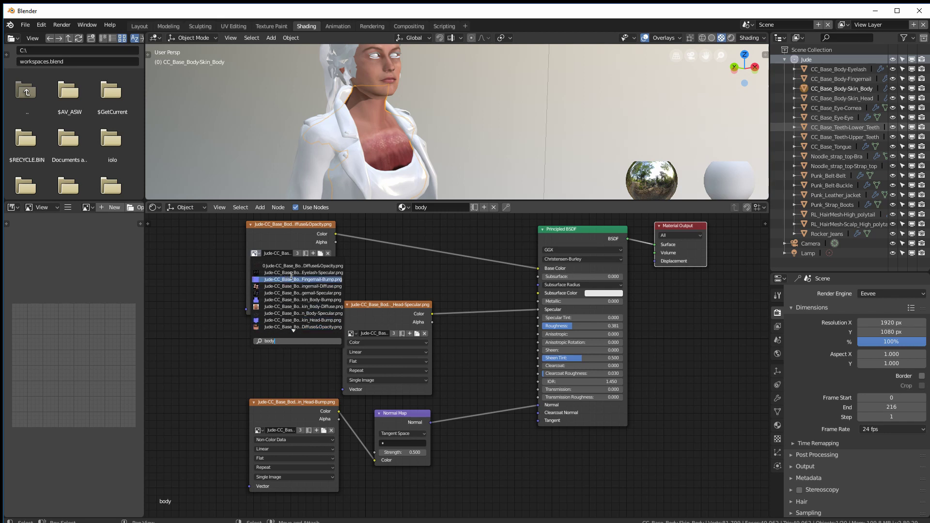
left_click(297, 307)
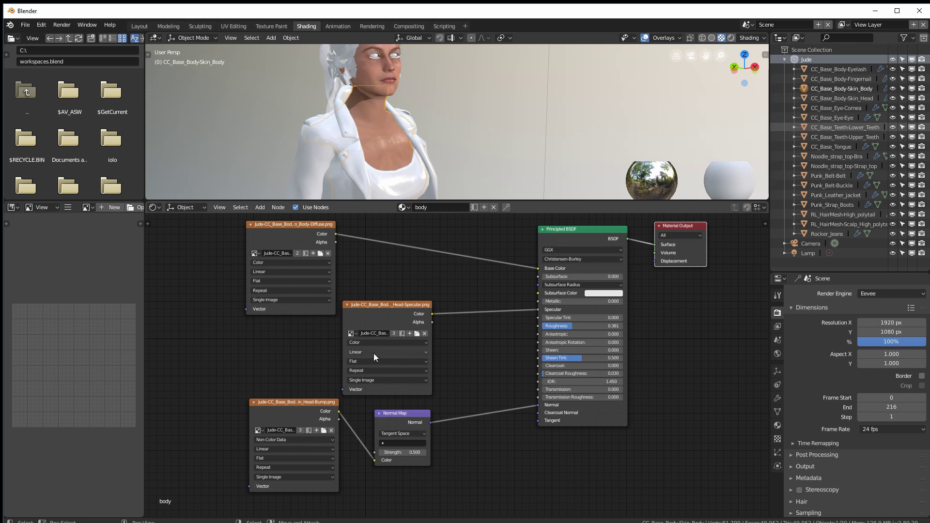
left_click(356, 334)
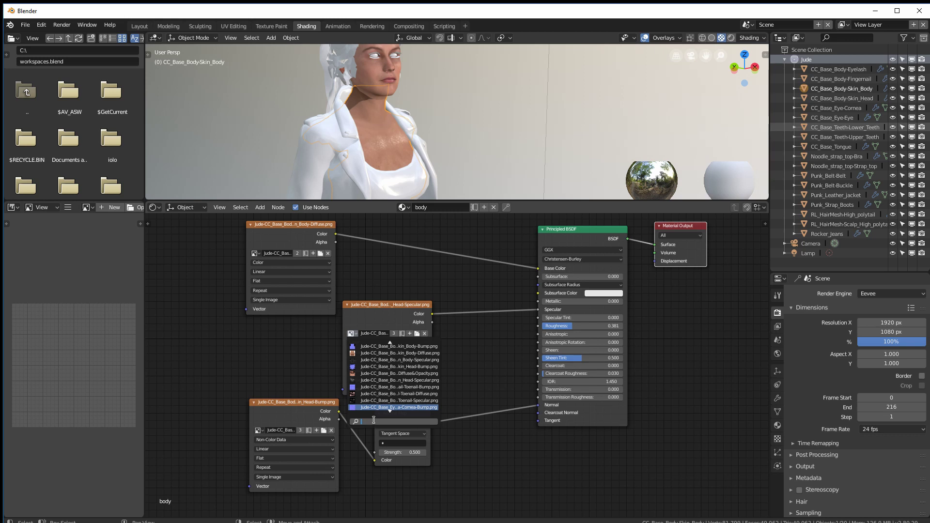
type("body")
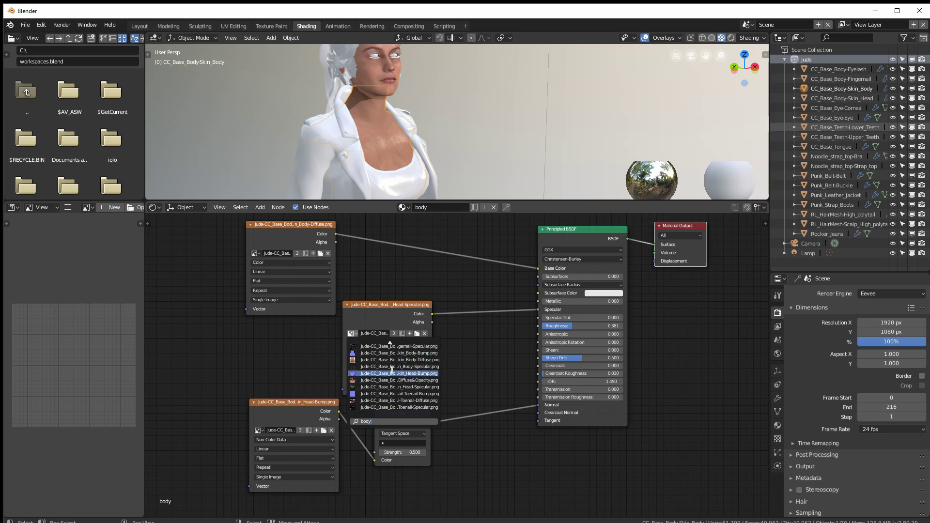
left_click(396, 367)
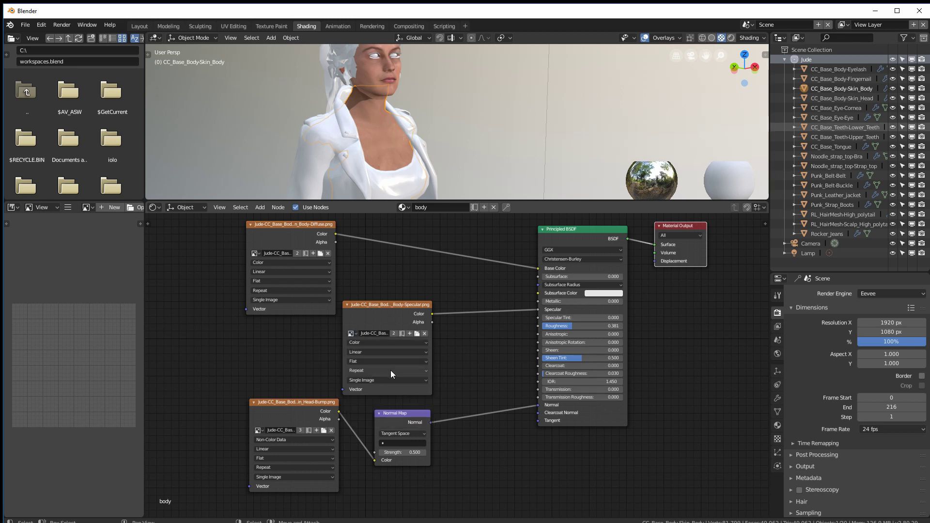
- Load the Body Bump image into the bump texture node
left_click(302, 403)
left_click(257, 430)
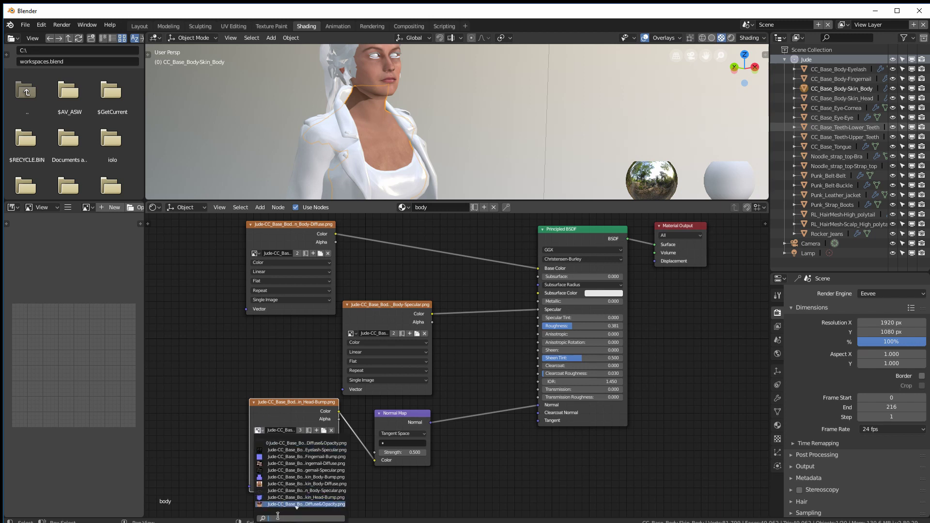
type("body")
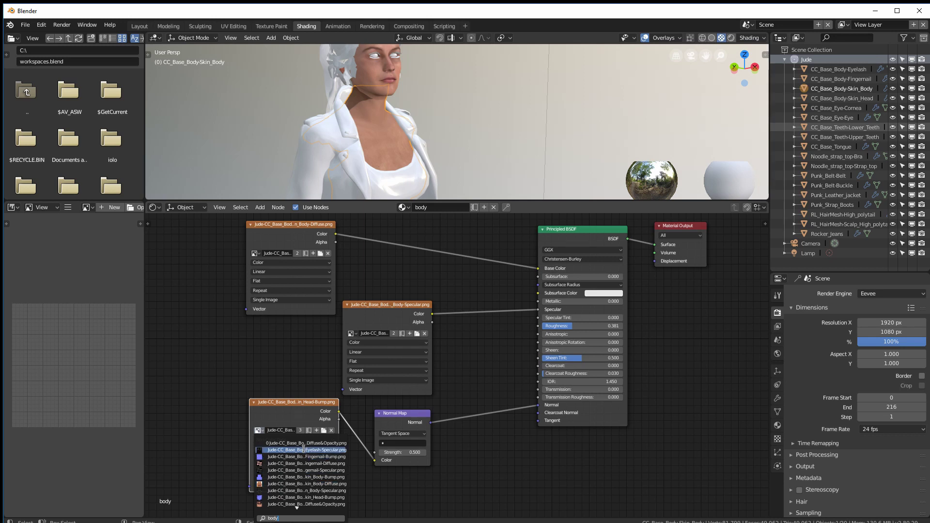
left_click(299, 477)
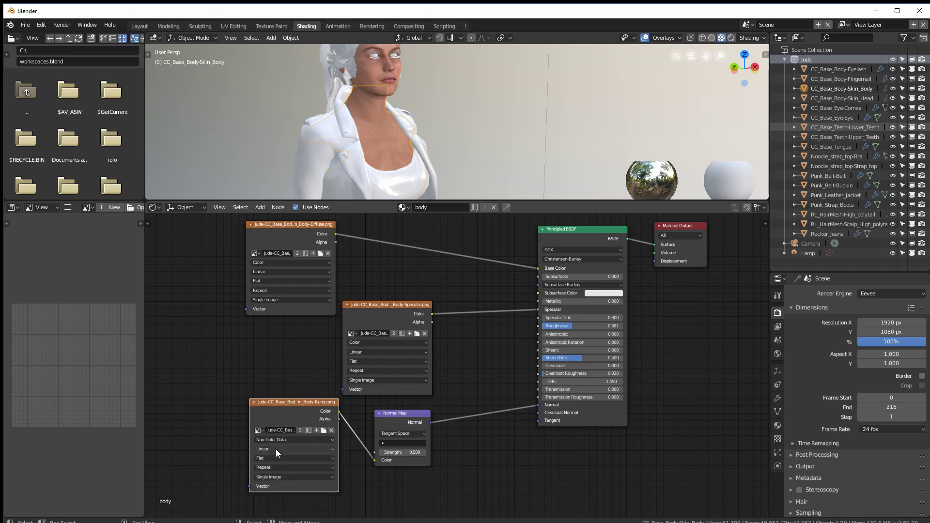
middle_click_drag(445, 272, 425, 273)
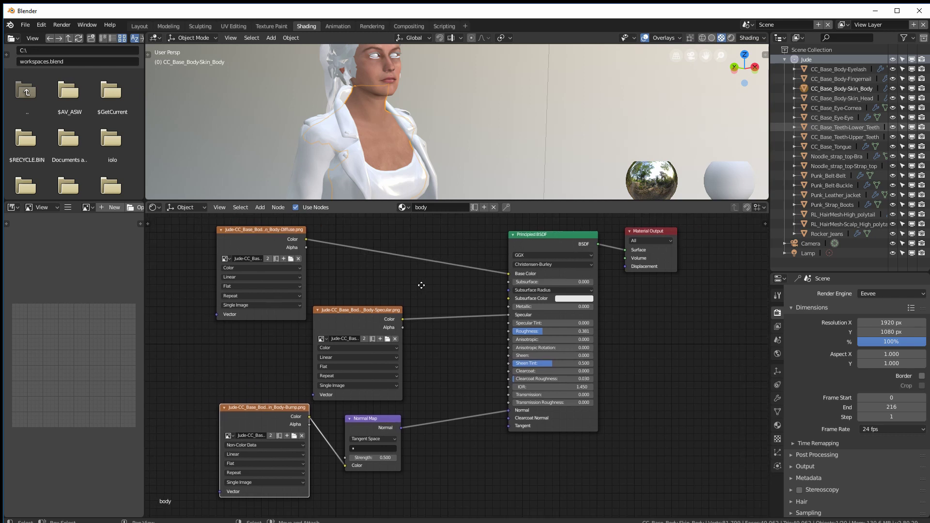
middle_click_drag(465, 160, 435, 121)
- Nudge the Principled BSDF node slightly left beside the Material Output node
scroll(435, 121, "down", 2)
left_click(563, 230)
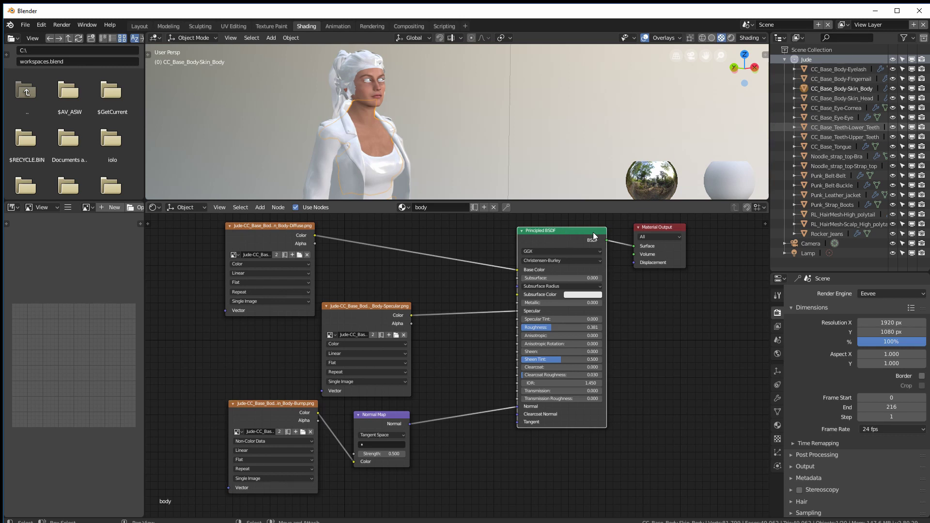
left_click(647, 228)
left_click(554, 233)
left_click_drag(547, 242, 535, 243)
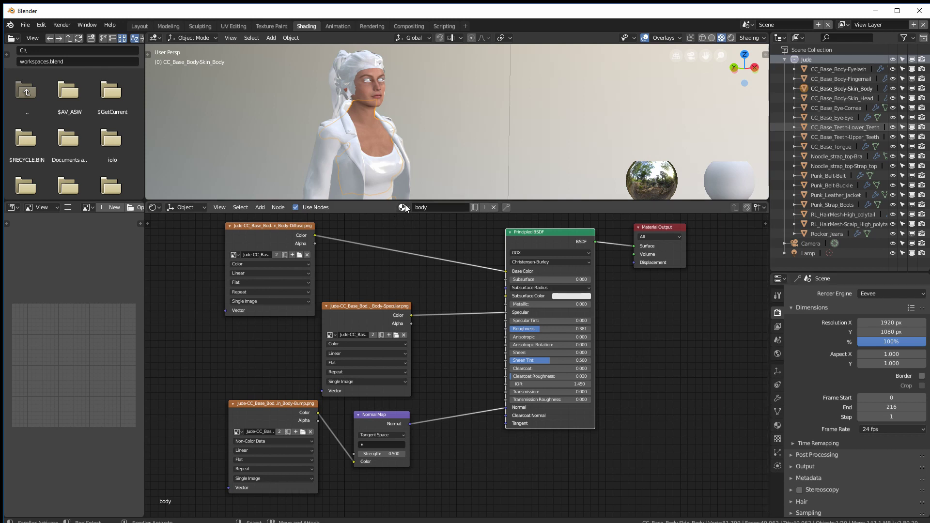
- Show the body material's settings in an enlarged Properties area and browse the material list
left_click(777, 425)
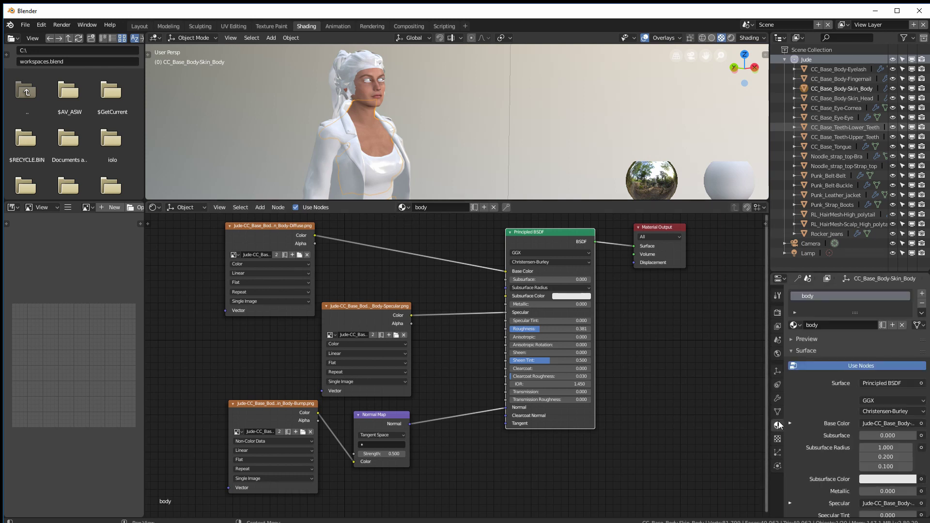
left_click_drag(844, 272, 841, 104)
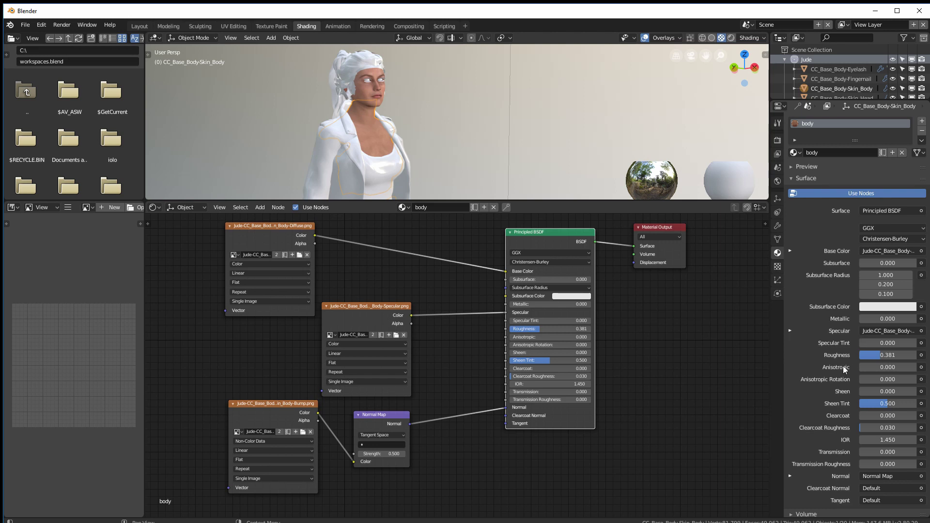
left_click(796, 153)
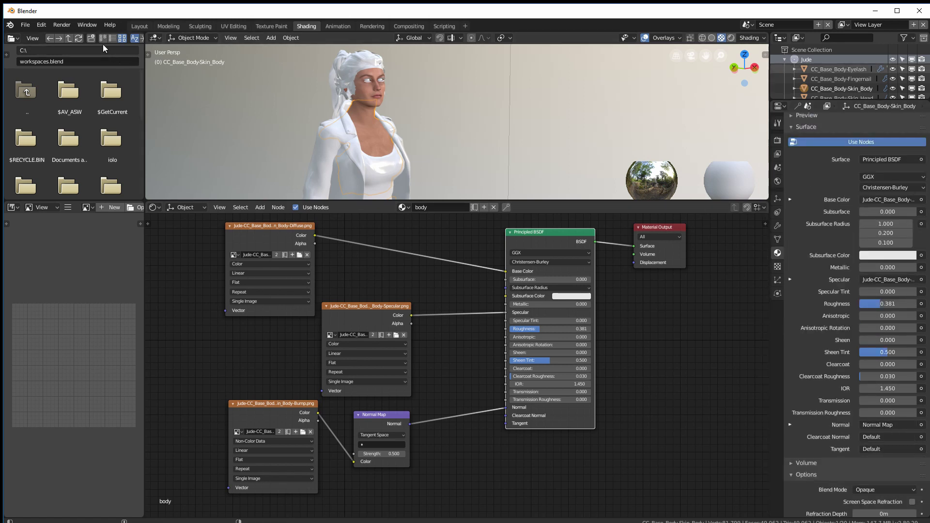
left_click(139, 25)
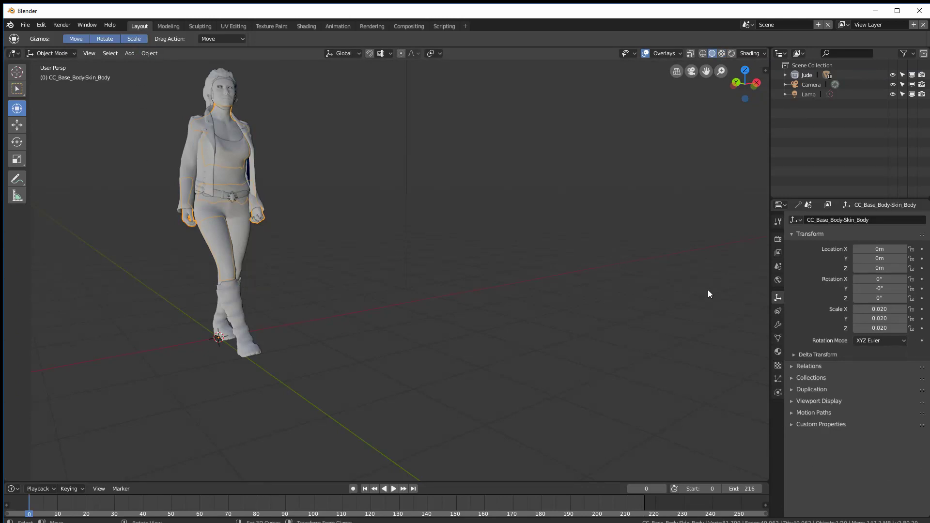
- Switch to Material Preview shading and frame Jude in a full-body front view
left_click(721, 53)
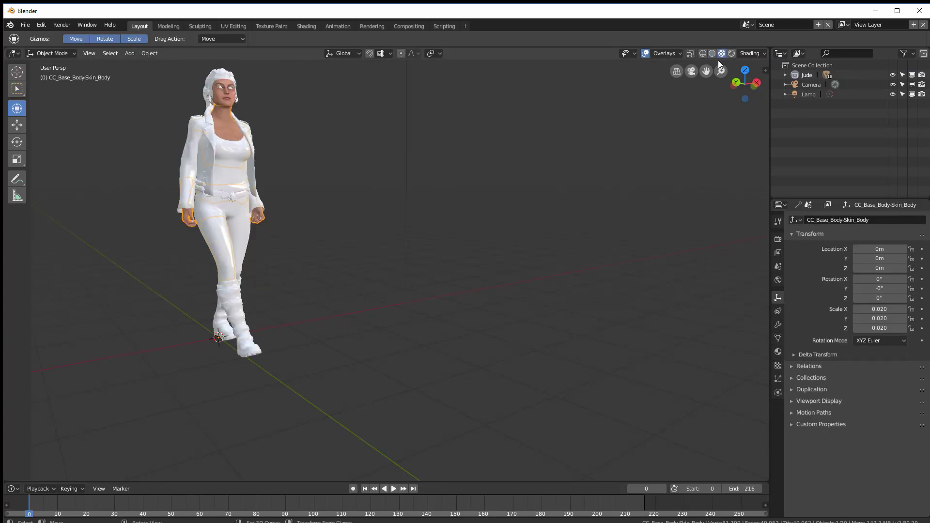
scroll(415, 262, "up", 2)
middle_click_drag(409, 241, 551, 318, "shift")
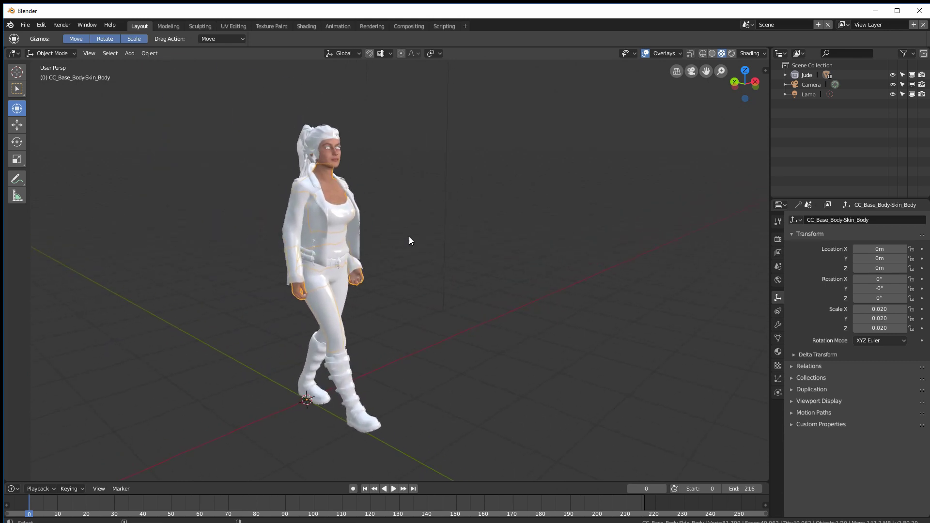
key("ctrl+KP_1")
middle_click_drag(403, 237, 560, 265)
scroll(560, 264, "up", 5)
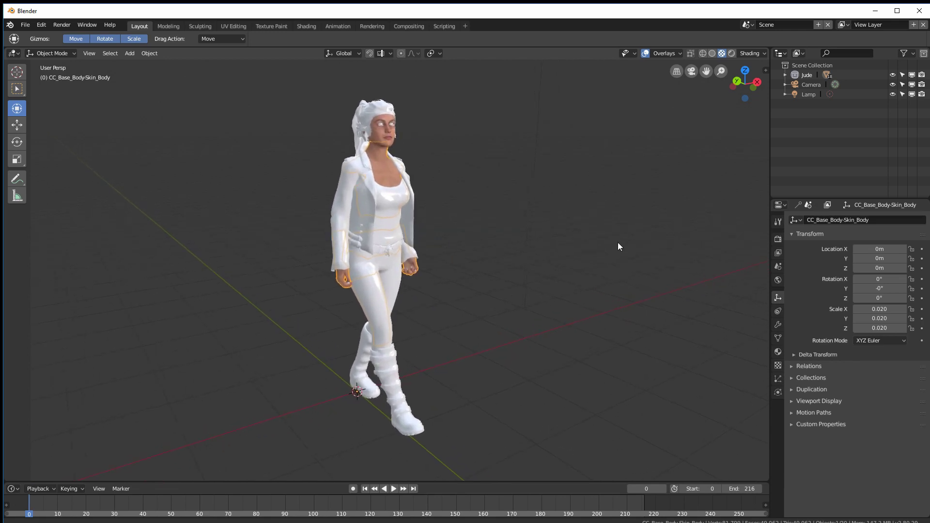
middle_click_drag(649, 204, 481, 224)
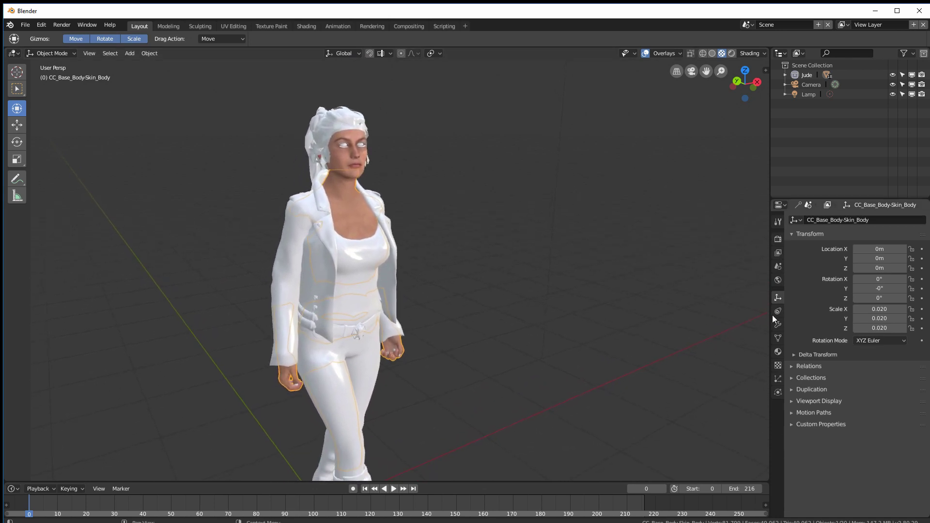
- Scroll through the body material's surface settings, then zoom out to see the scene and lamp
left_click(777, 351)
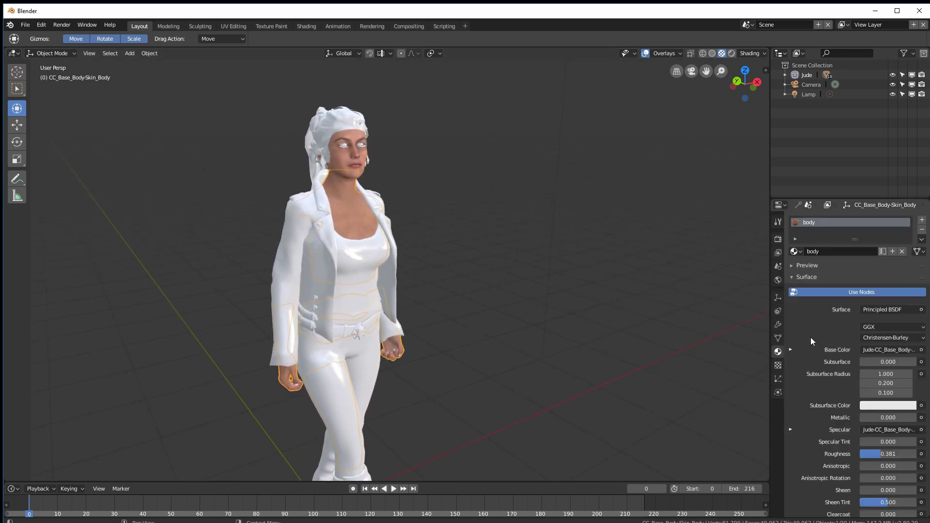
scroll(809, 337, "down", 5)
scroll(810, 322, "down", 2)
scroll(809, 323, "up", 6)
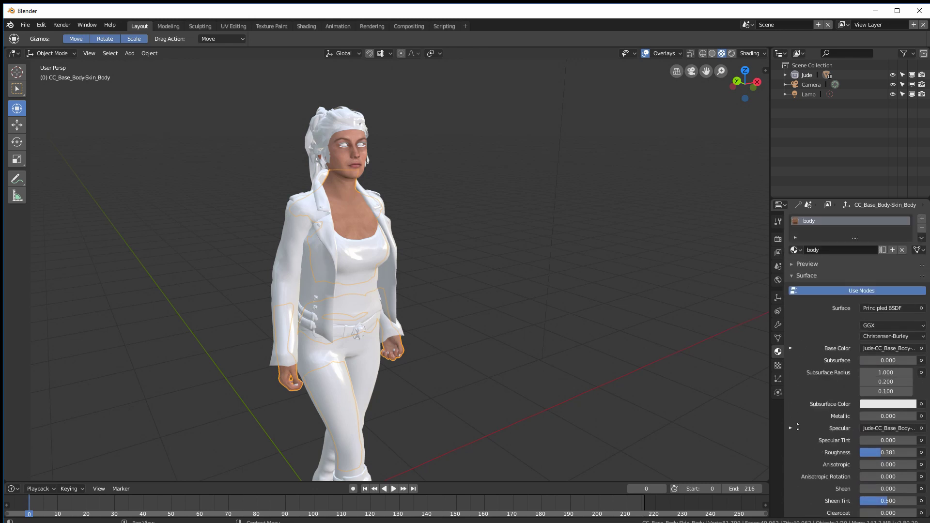
scroll(809, 310, "down", 6)
scroll(806, 245, "up", 4)
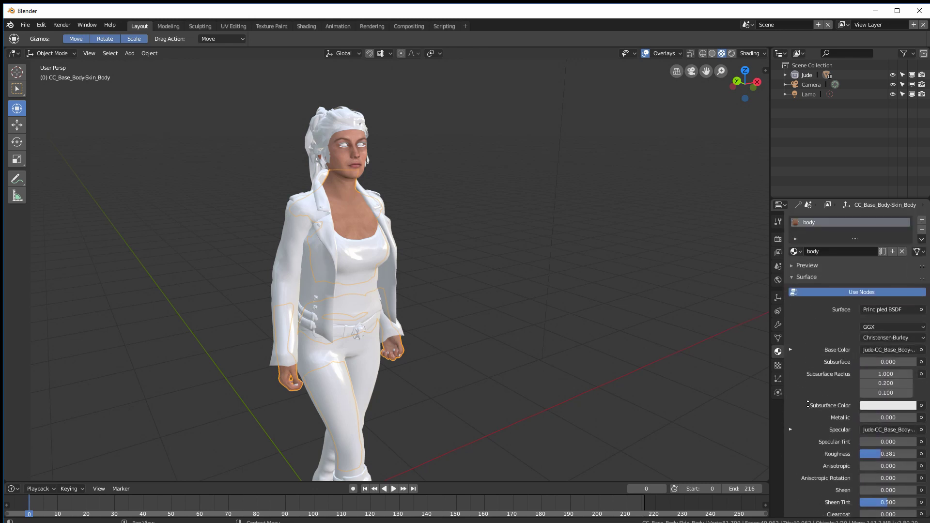
scroll(806, 344, "down", 7)
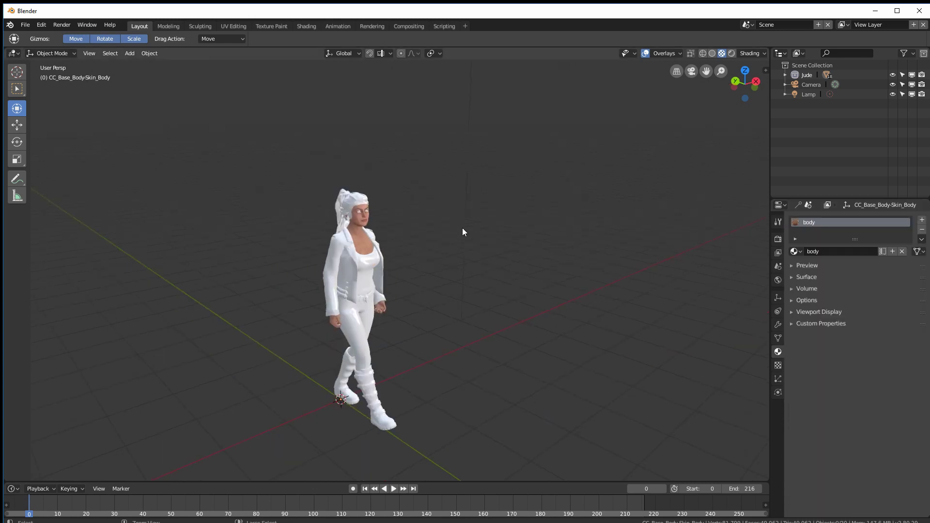
middle_click_drag(462, 227, 388, 208)
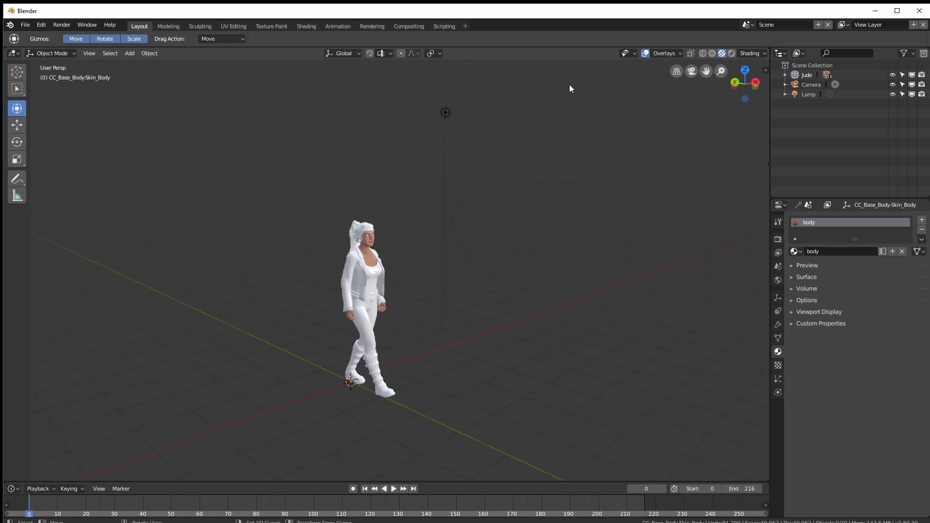
- Switch to Rendered shading and move the lamp to the character's right
left_click(731, 54)
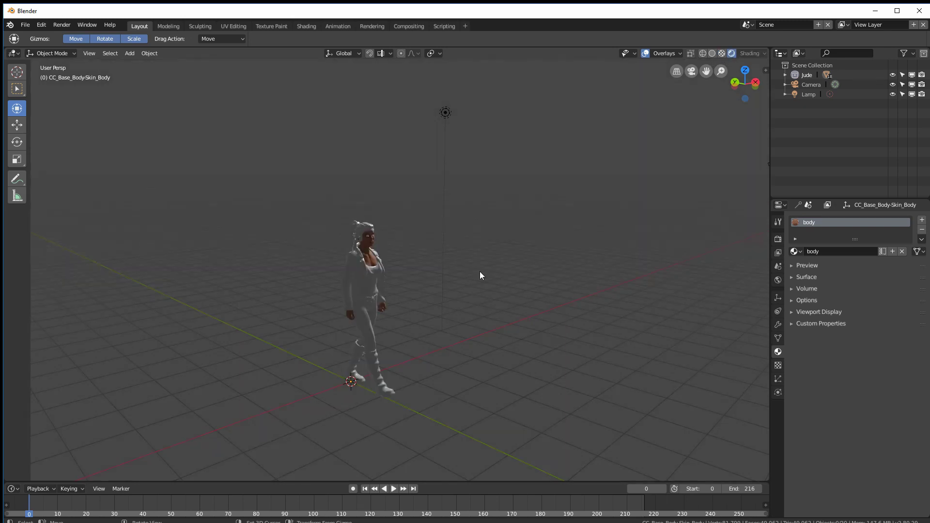
scroll(468, 288, "up", 5)
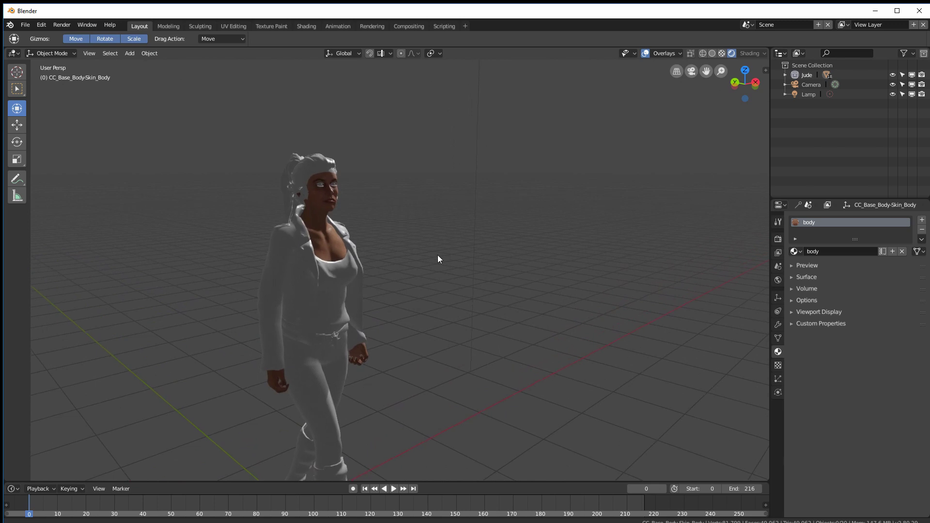
scroll(410, 261, "down", 4)
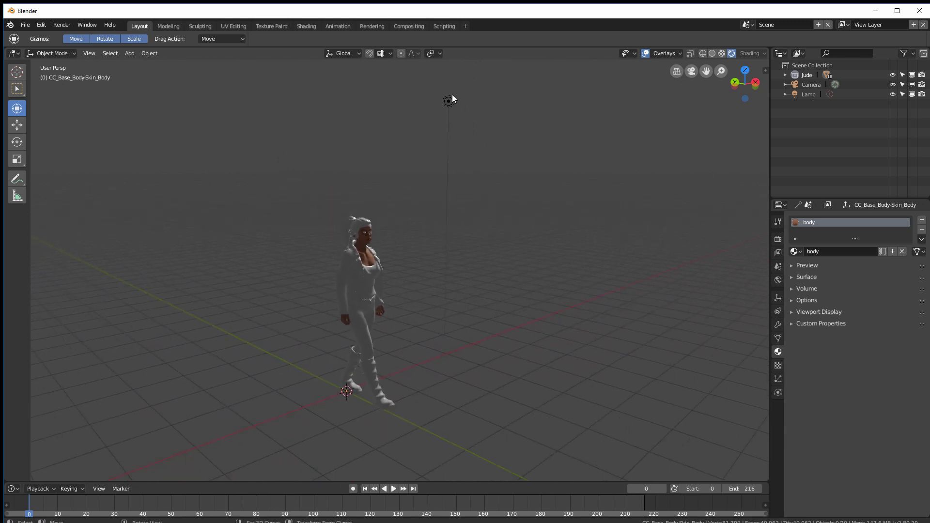
left_click(448, 100)
key("g")
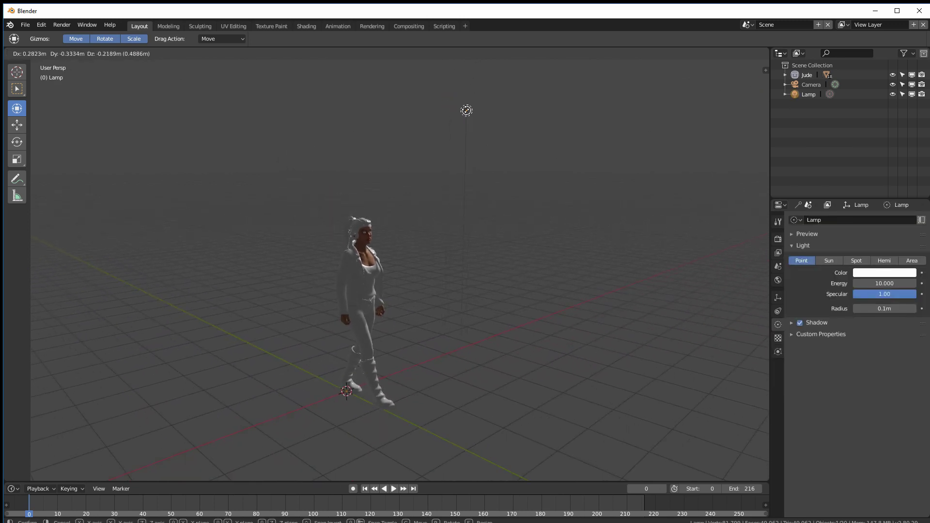
left_click(463, 118)
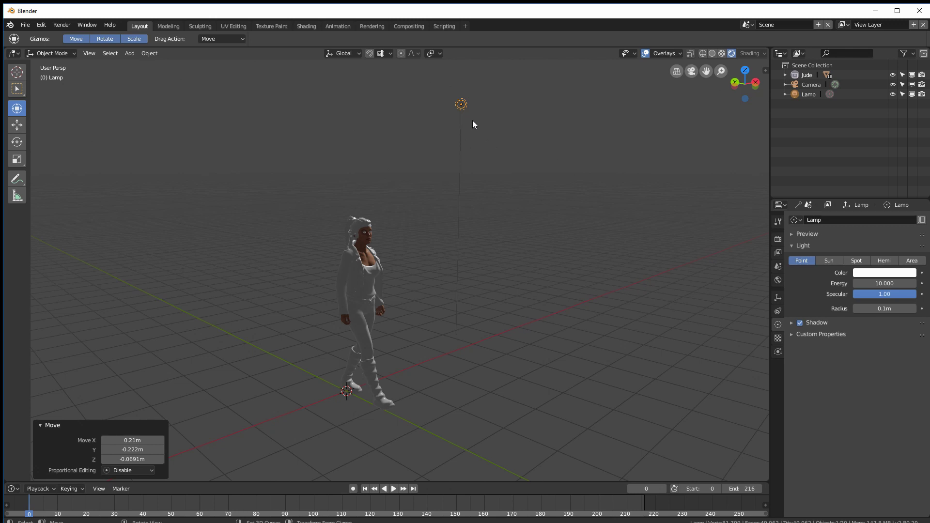
key("g")
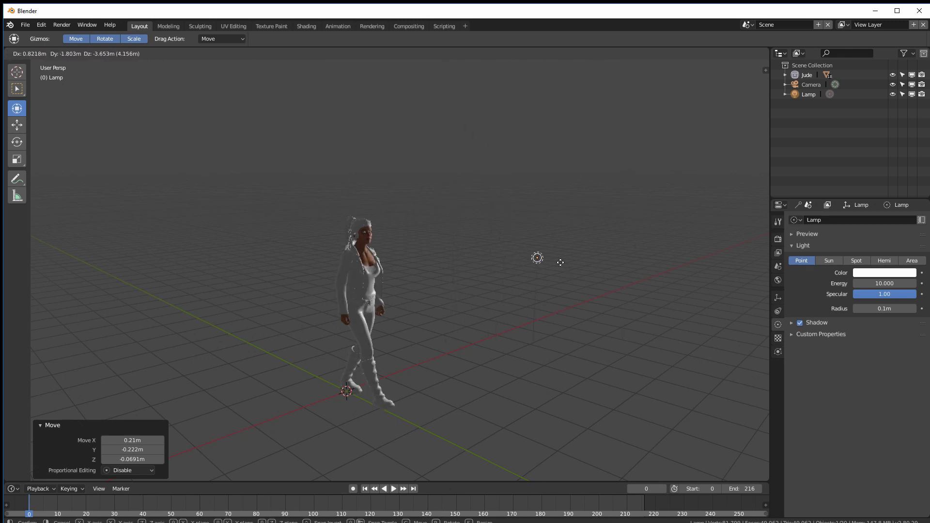
left_click(521, 159)
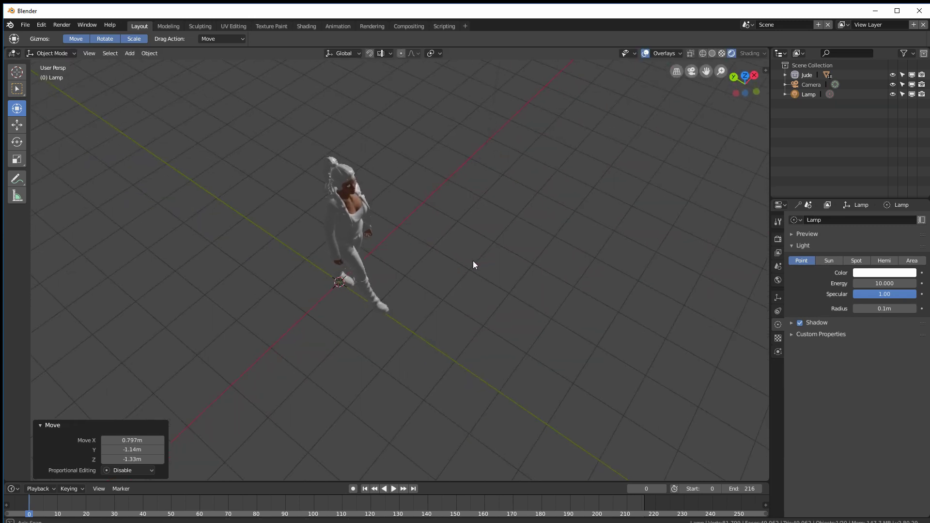
- Reposition the lamp from a top view, then place it high above Jude's right
middle_click_drag(473, 261, 410, 187)
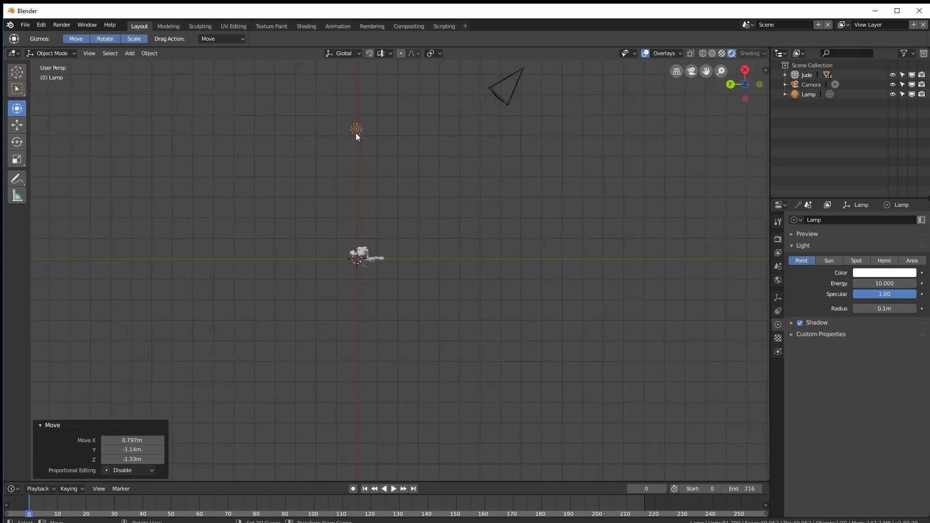
key("g")
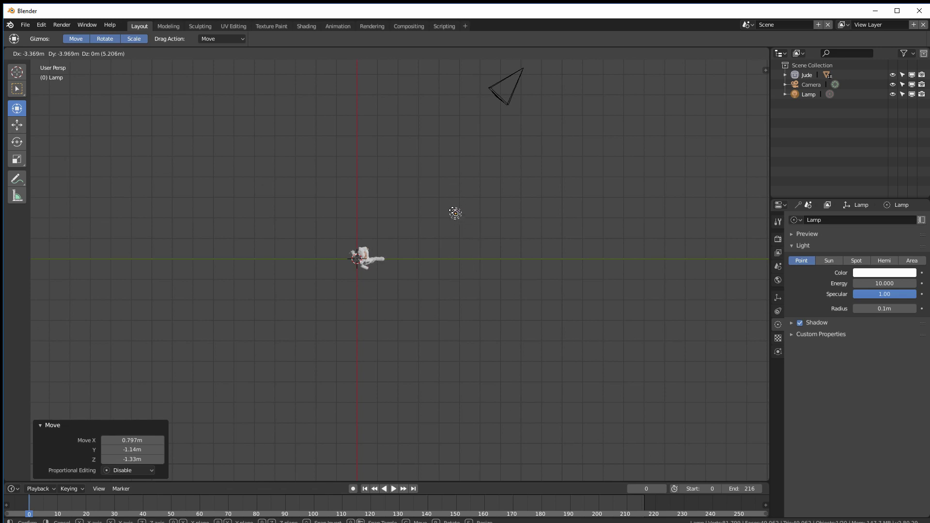
left_click(456, 214)
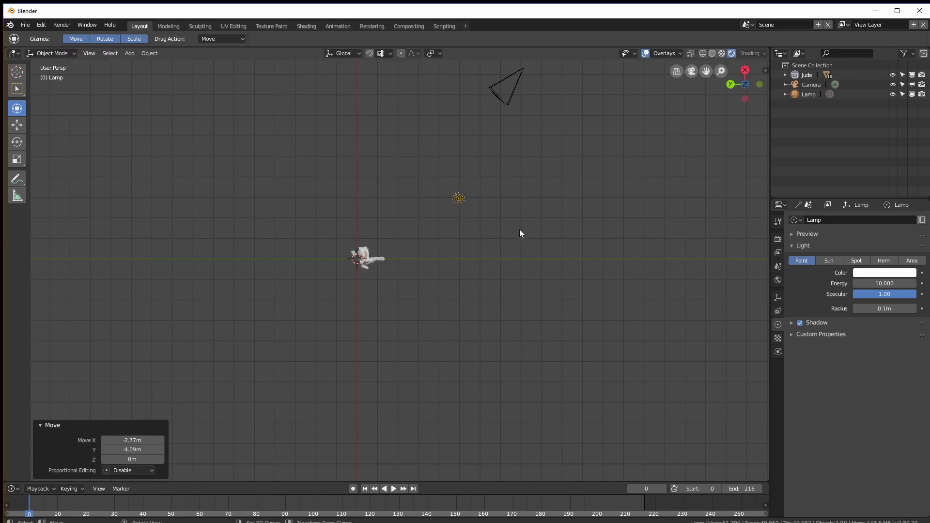
middle_click_drag(519, 229, 665, 114)
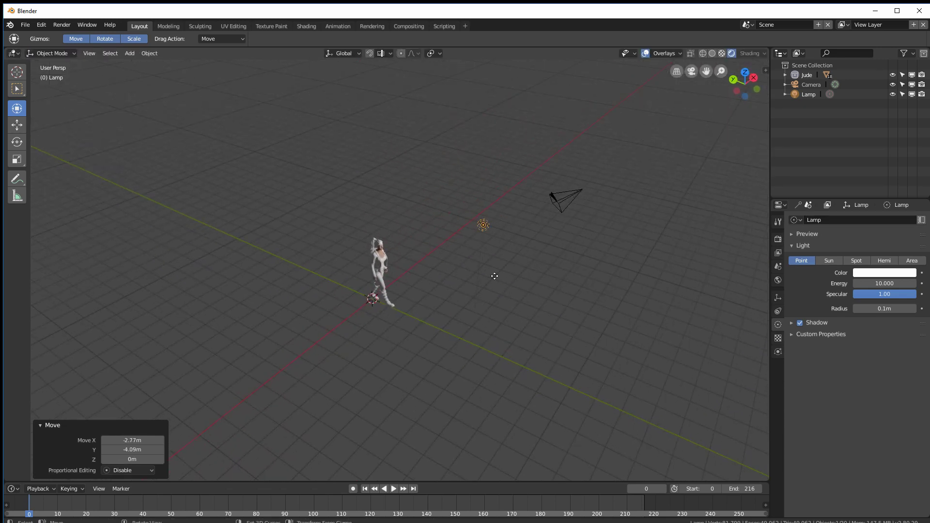
scroll(494, 276, "up", 8)
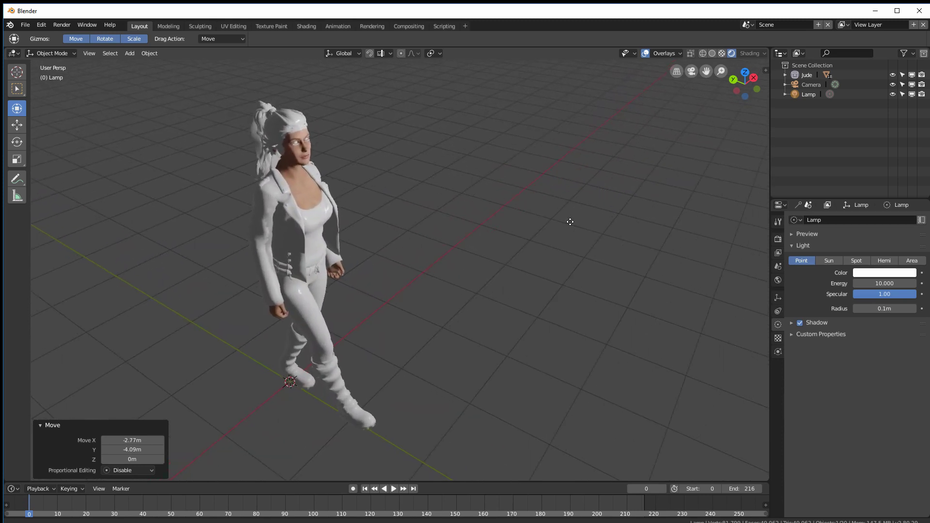
scroll(480, 255, "down", 5)
middle_click_drag(480, 256, 430, 164)
key("g")
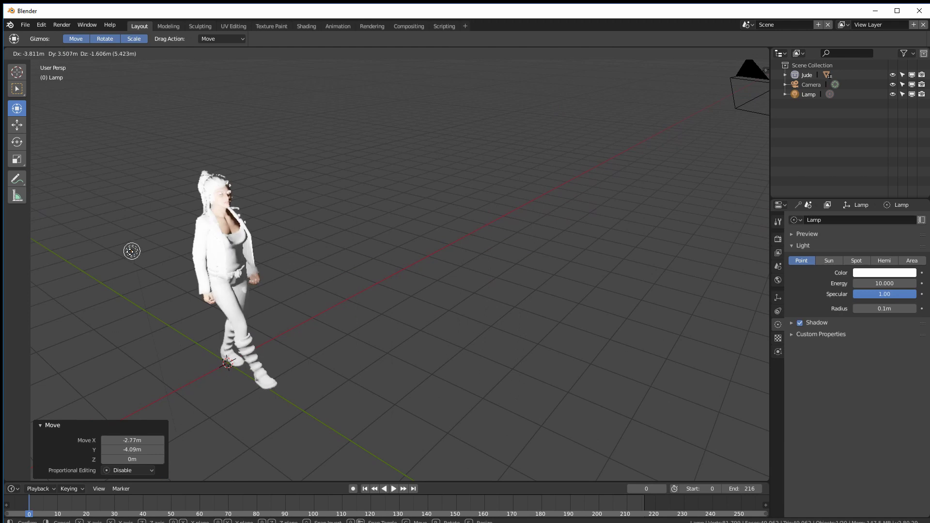
left_click(545, 97)
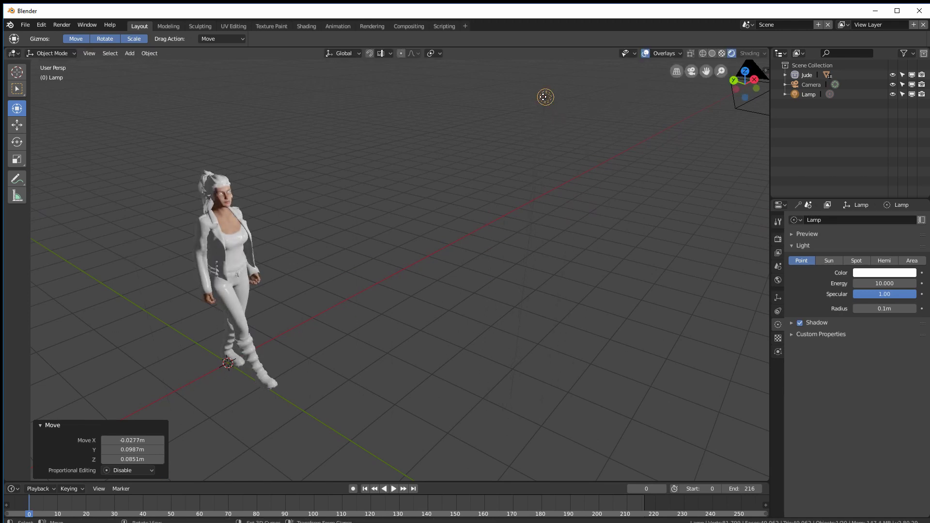
- Try the lamp as Hemi, then as an Area light sized 0.93m by 1.1m
scroll(358, 203, "up", 1)
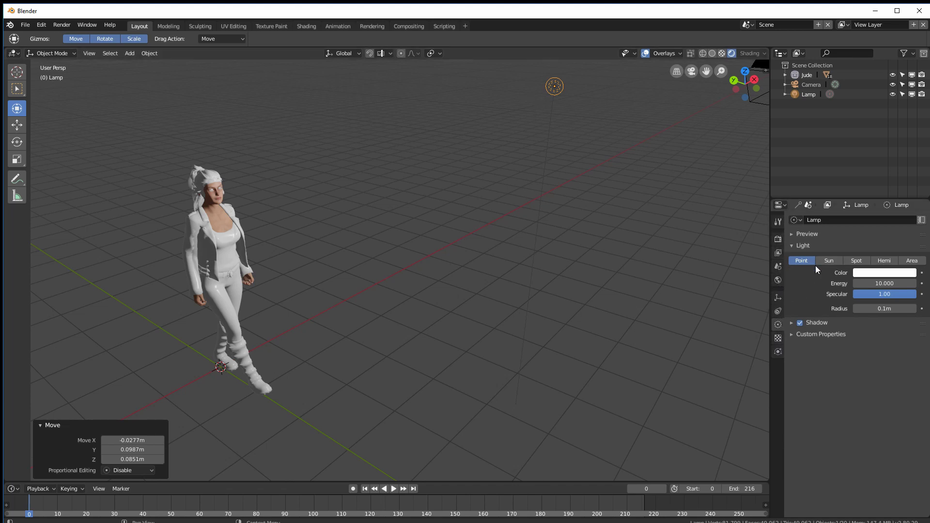
left_click(883, 260)
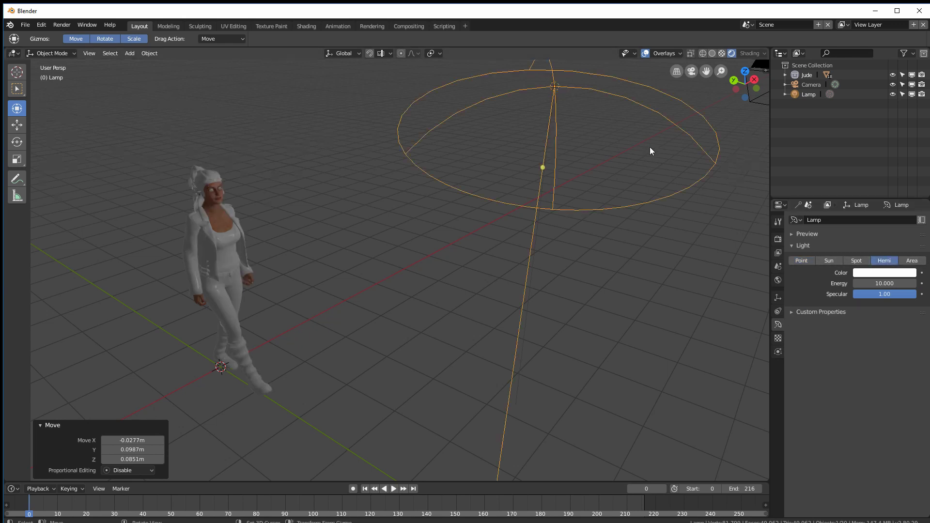
middle_click_drag(649, 147, 631, 126)
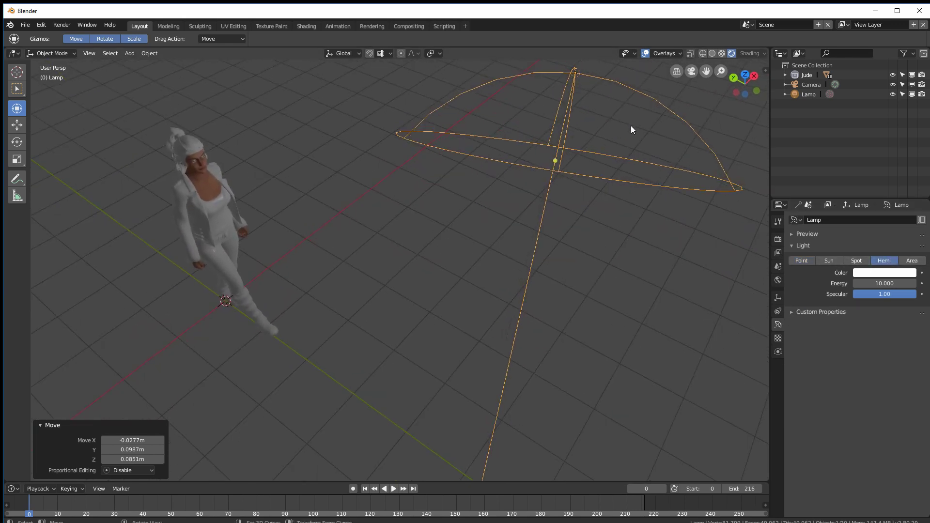
left_click(911, 262)
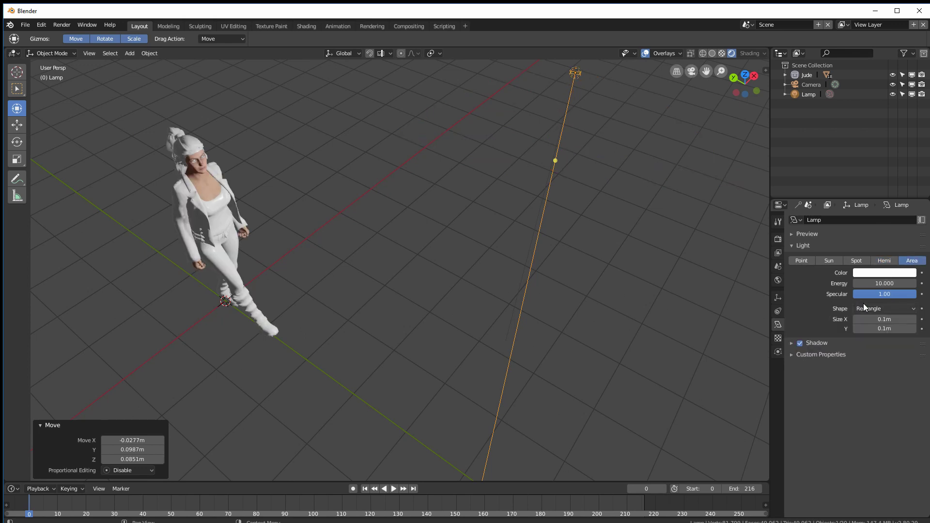
left_click_drag(872, 319, 901, 328)
middle_click_drag(637, 237, 635, 183)
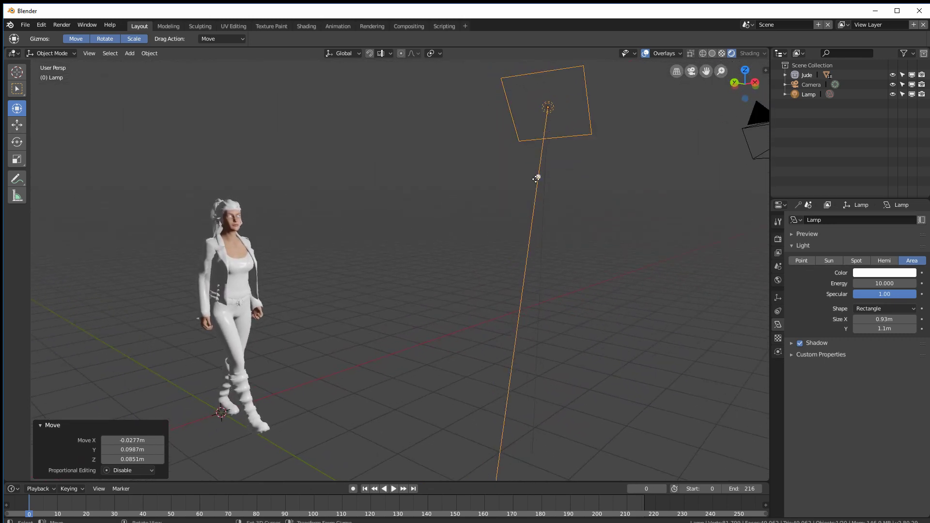
middle_click_drag(716, 225, 718, 202)
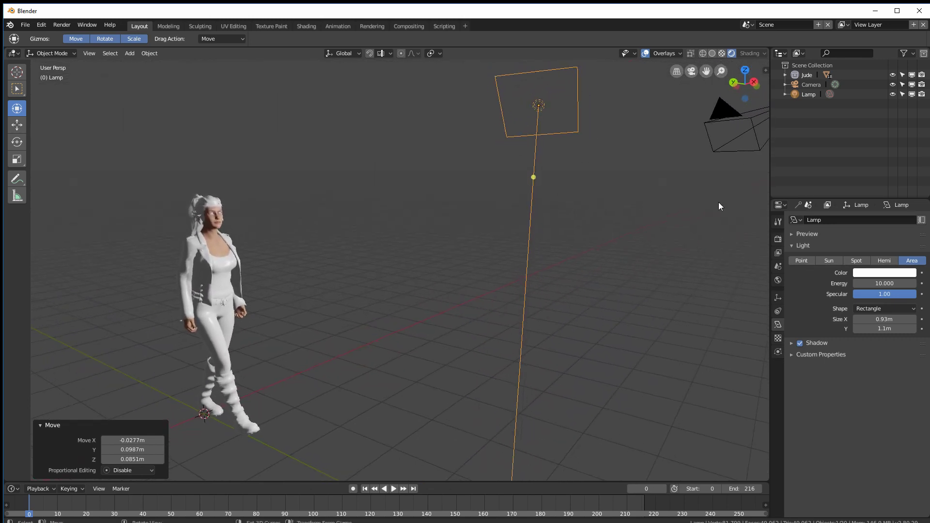
- Settle on a Spot lamp after briefly trying Hemi again
left_click(855, 261)
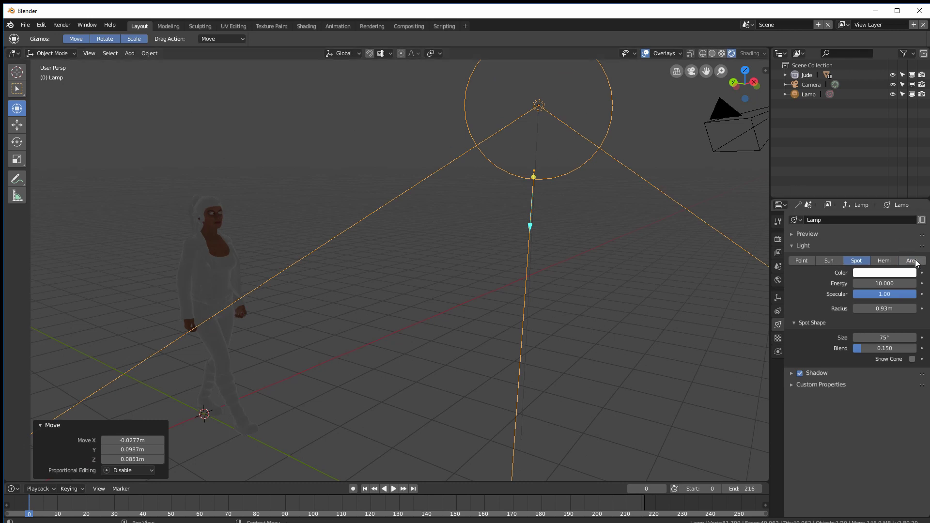
left_click(884, 260)
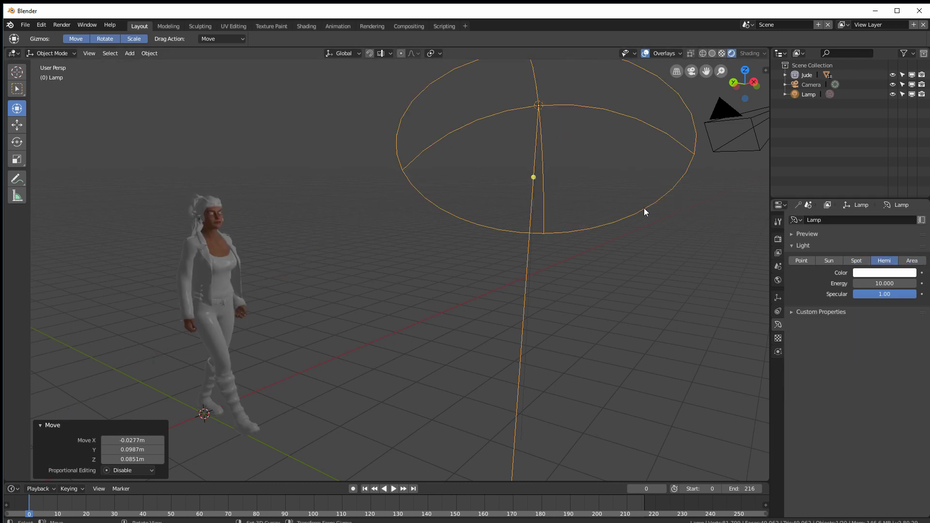
left_click(855, 260)
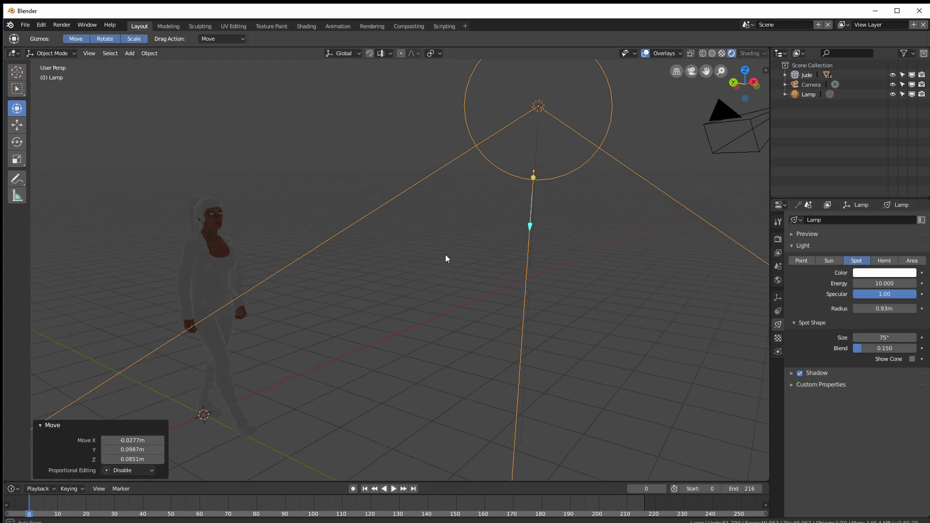
middle_click_drag(445, 255, 446, 258)
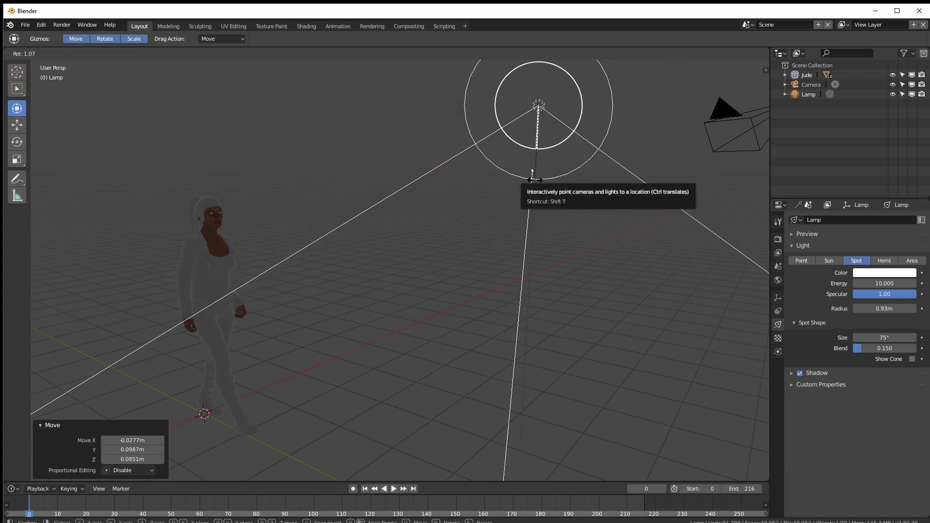
- Rotate the spotlight to aim at Jude, then check the lighting from rear and front
left_click_drag(536, 182, 530, 205)
key("r")
key("r")
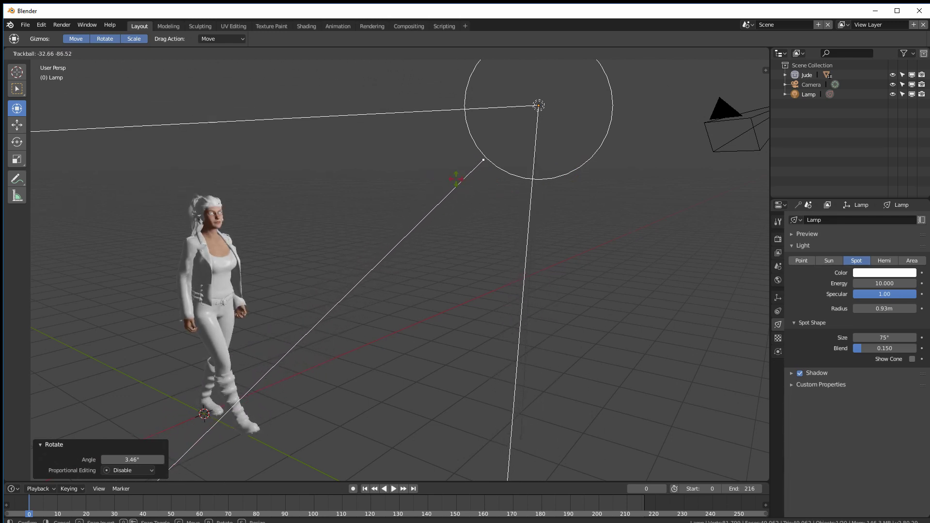
left_click(456, 179)
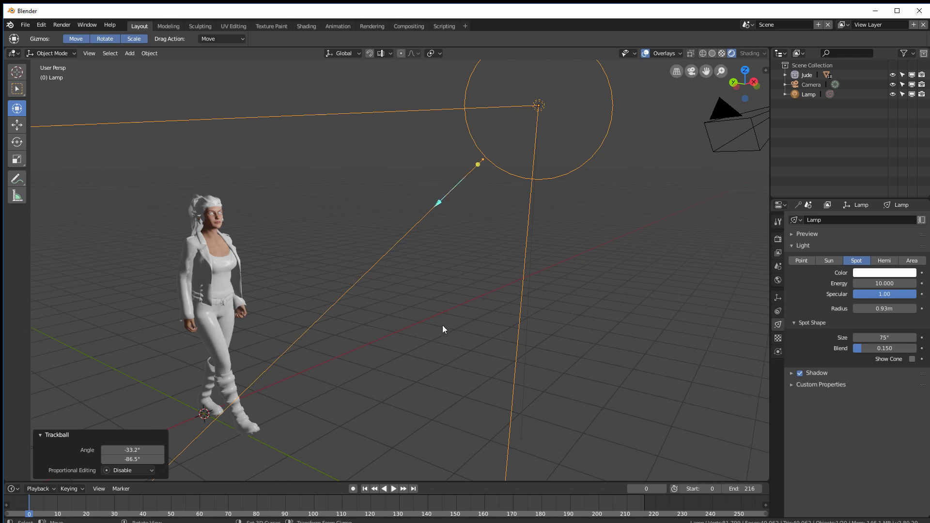
key("ctrl+KP_1")
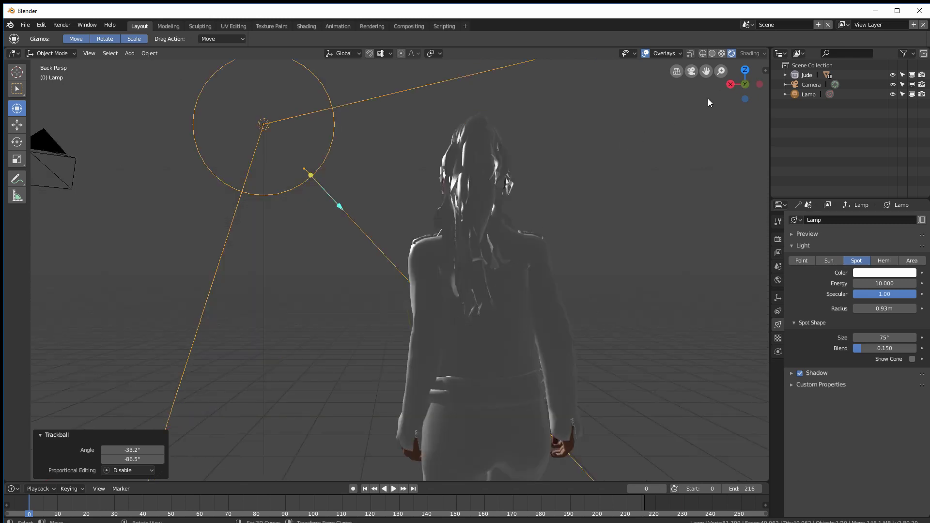
middle_click_drag(425, 162, 539, 199)
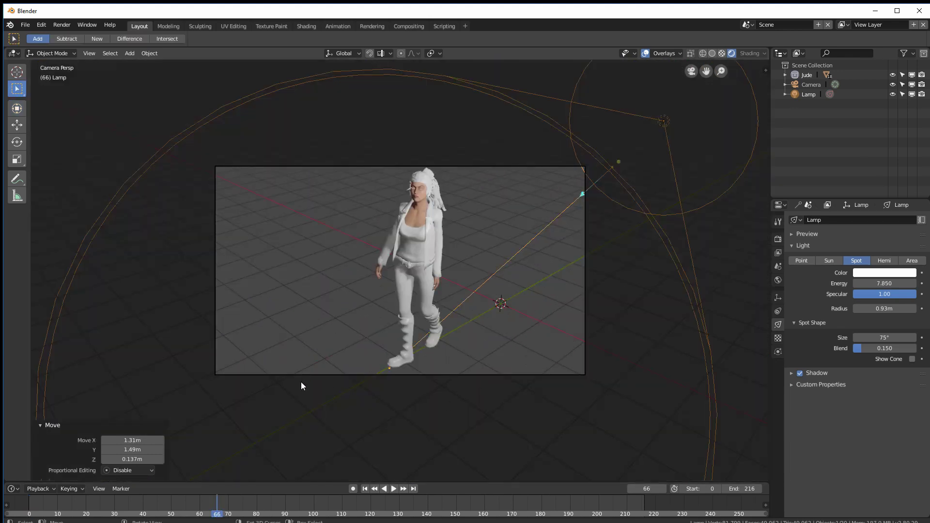